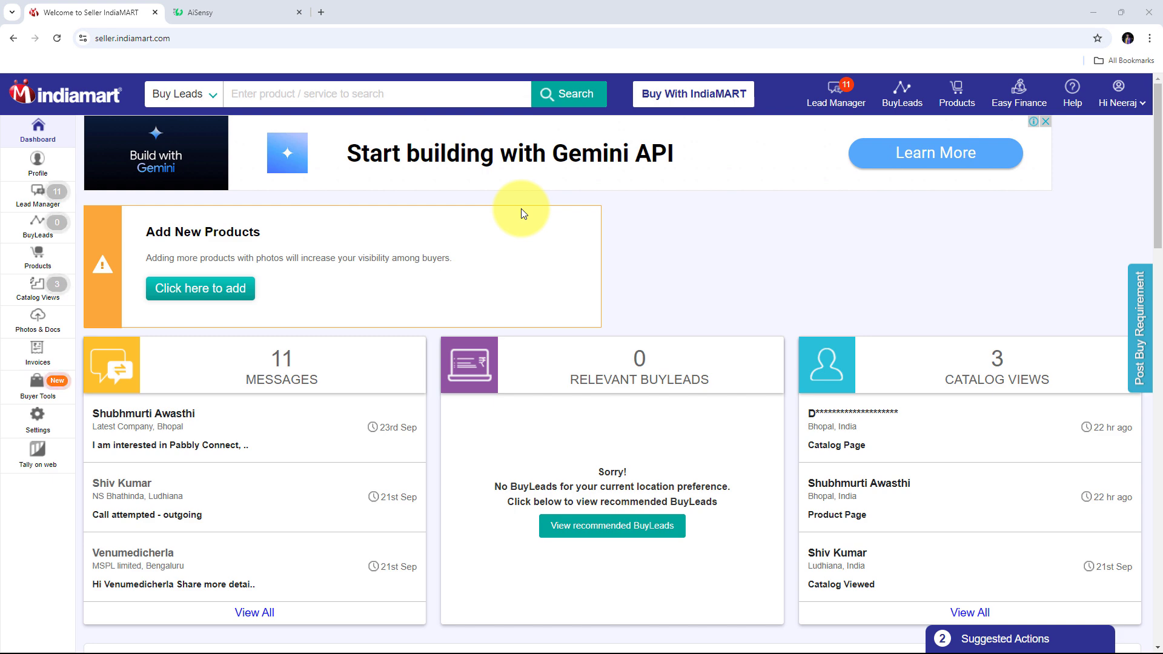
click(234, 6)
scroll(394, 253, up, 10)
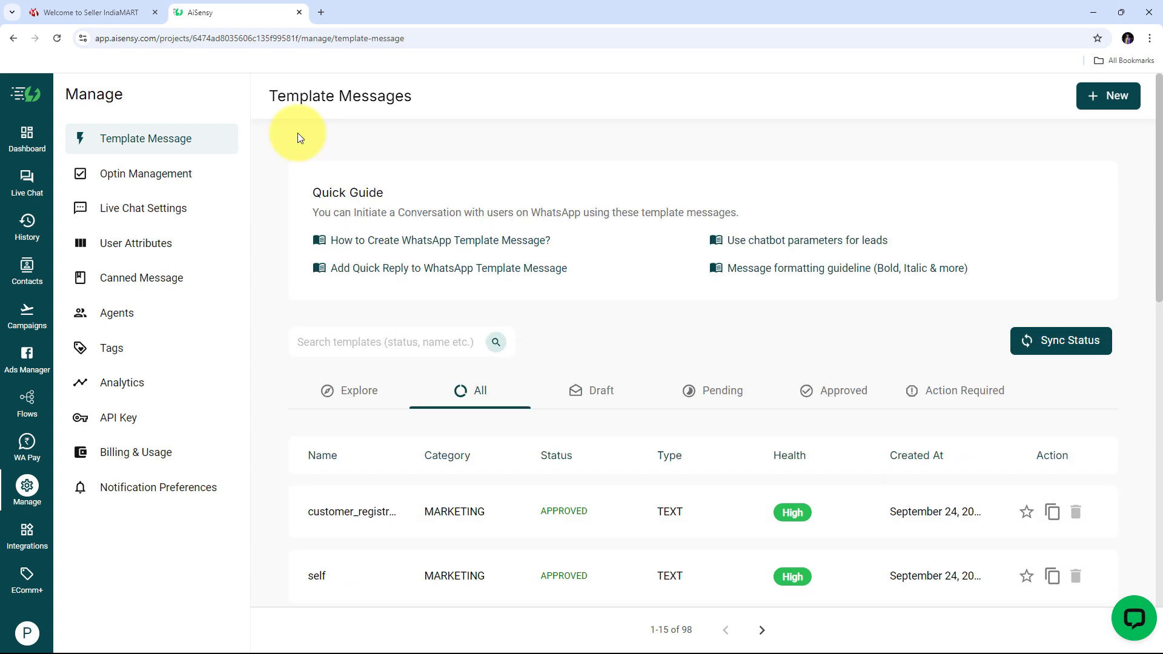
click(109, 13)
click(213, 12)
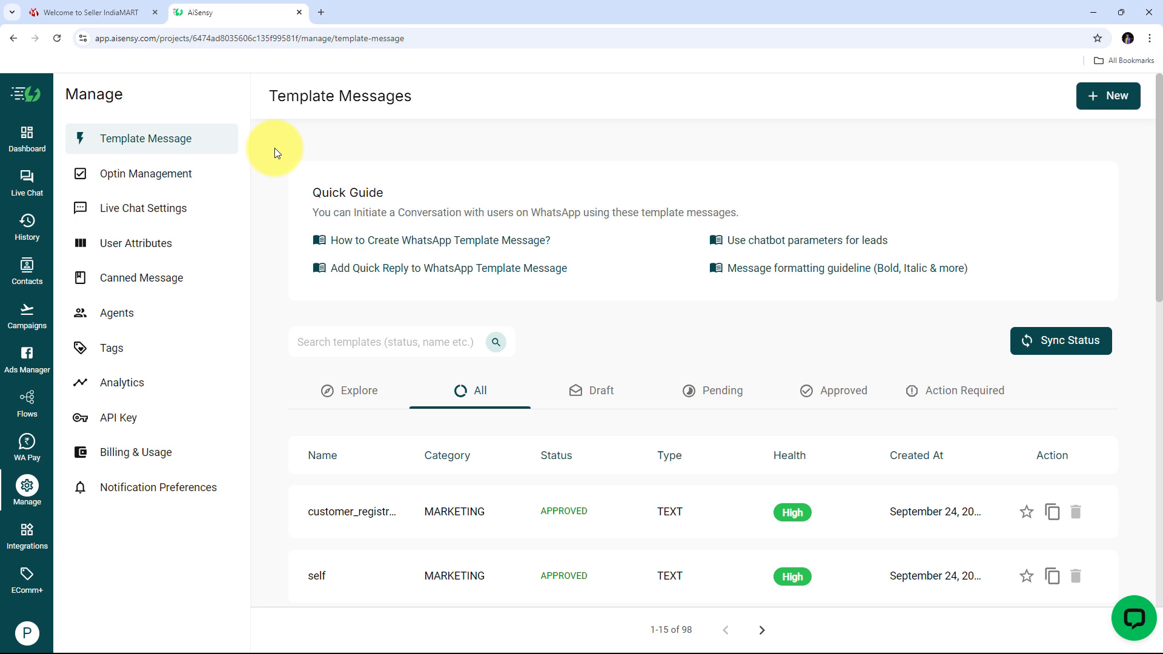
click(111, 12)
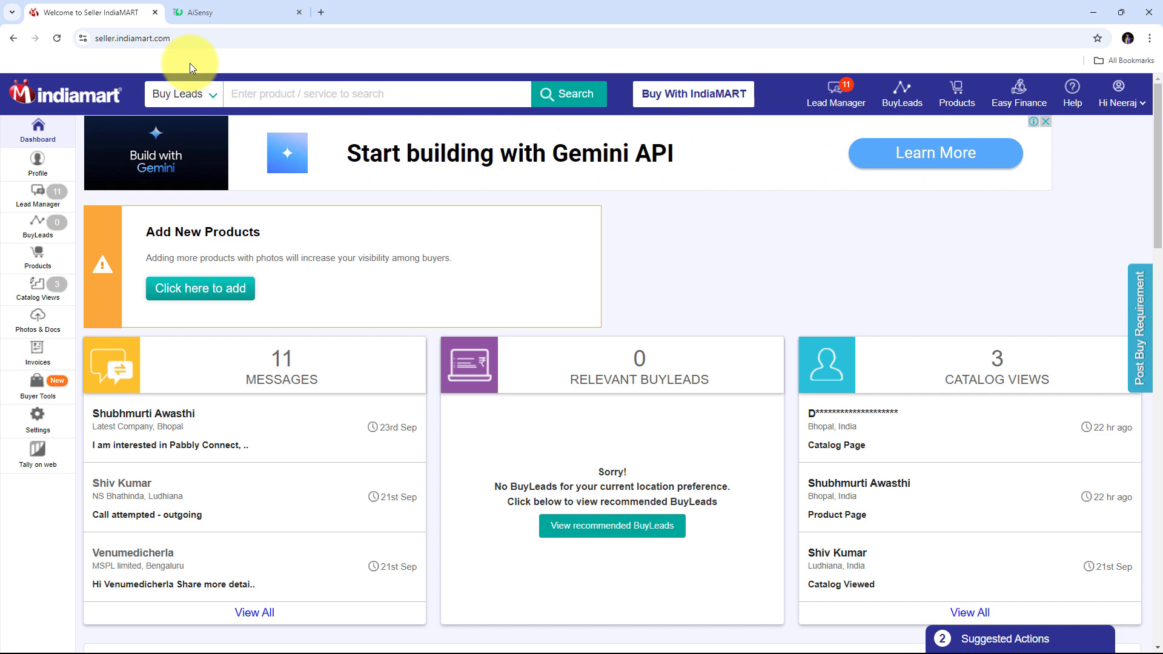
click(202, 13)
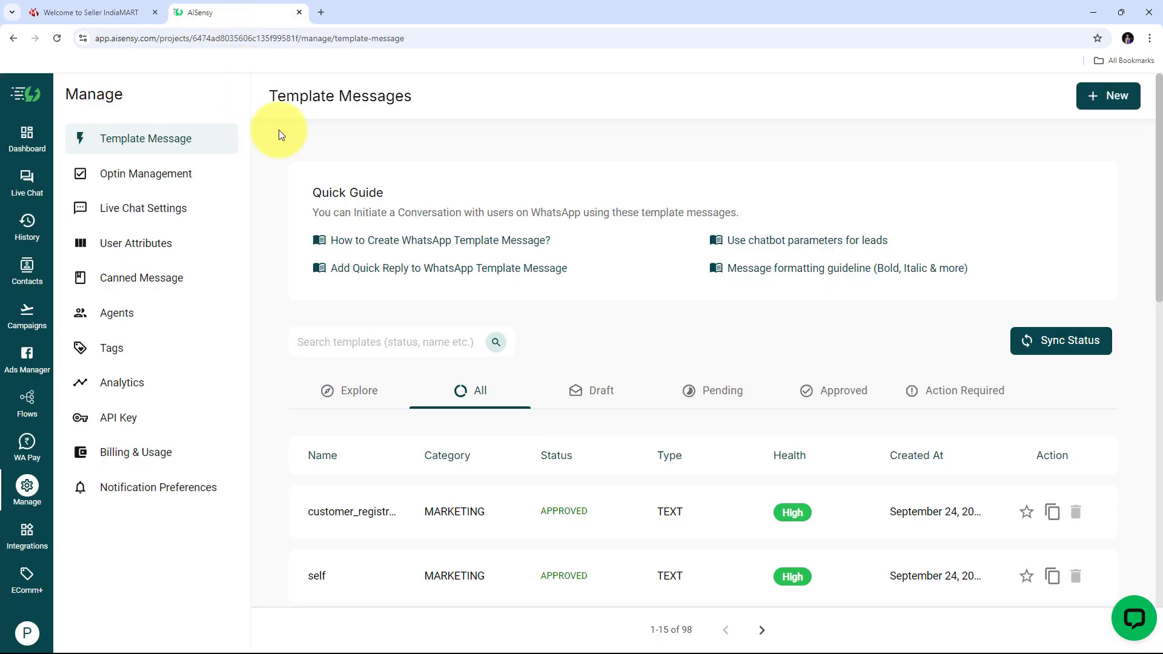
click(99, 3)
click(205, 5)
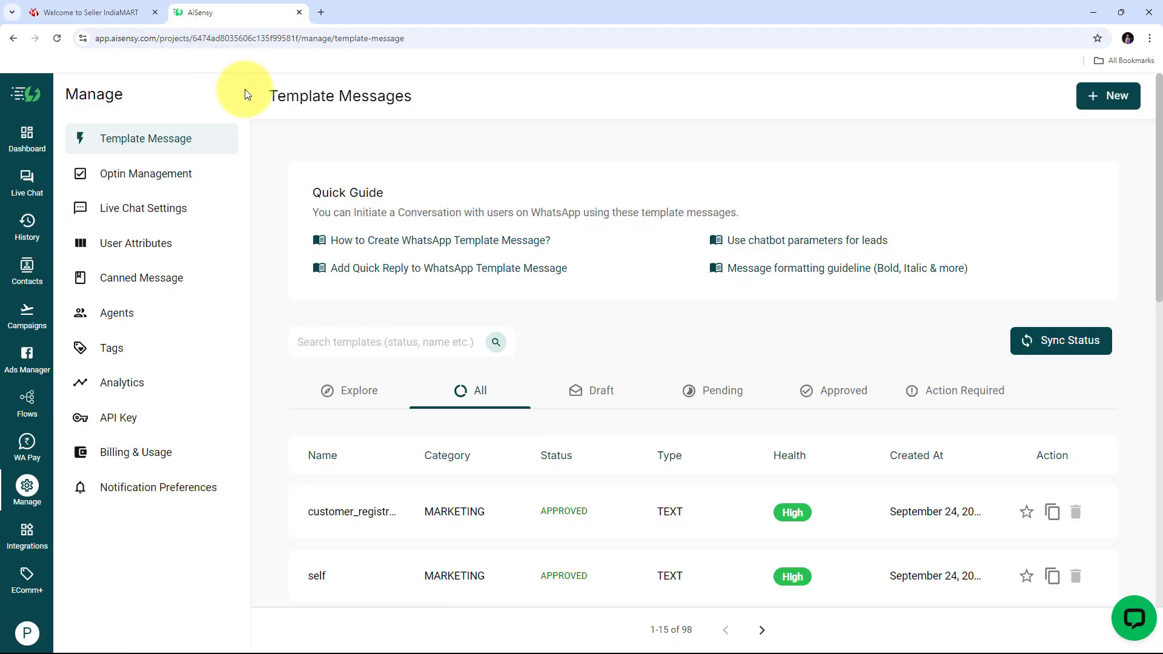
click(126, 13)
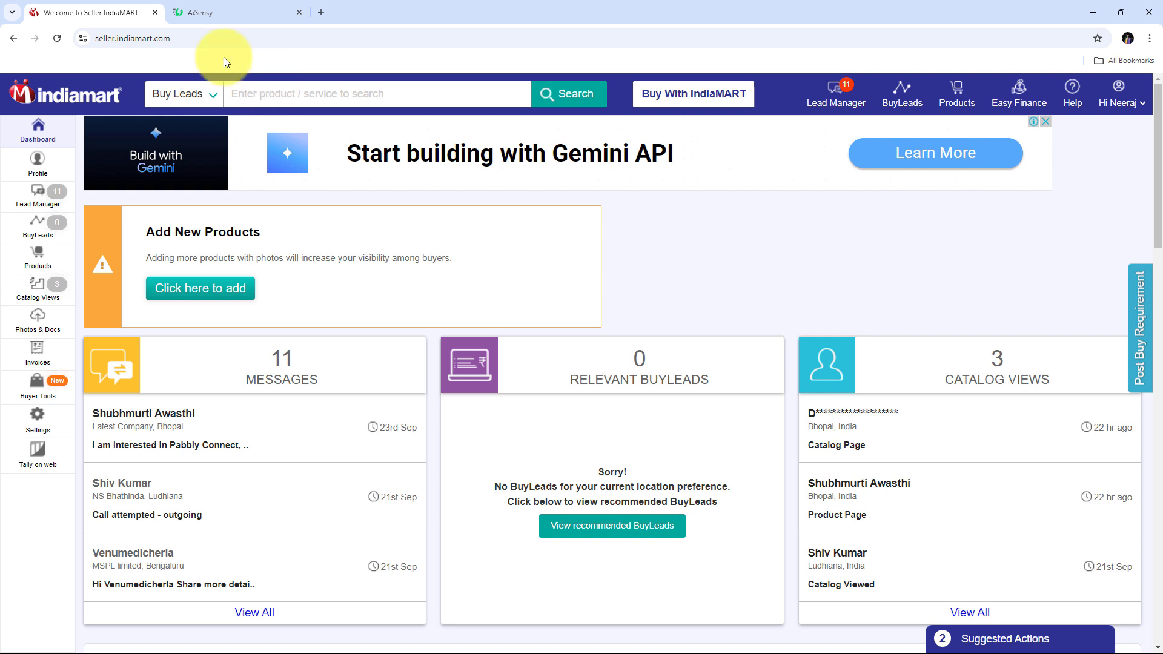
Go to pabbly.com in a new browser tab and open Pabbly Connect from the list of Pabbly apps
click(321, 11)
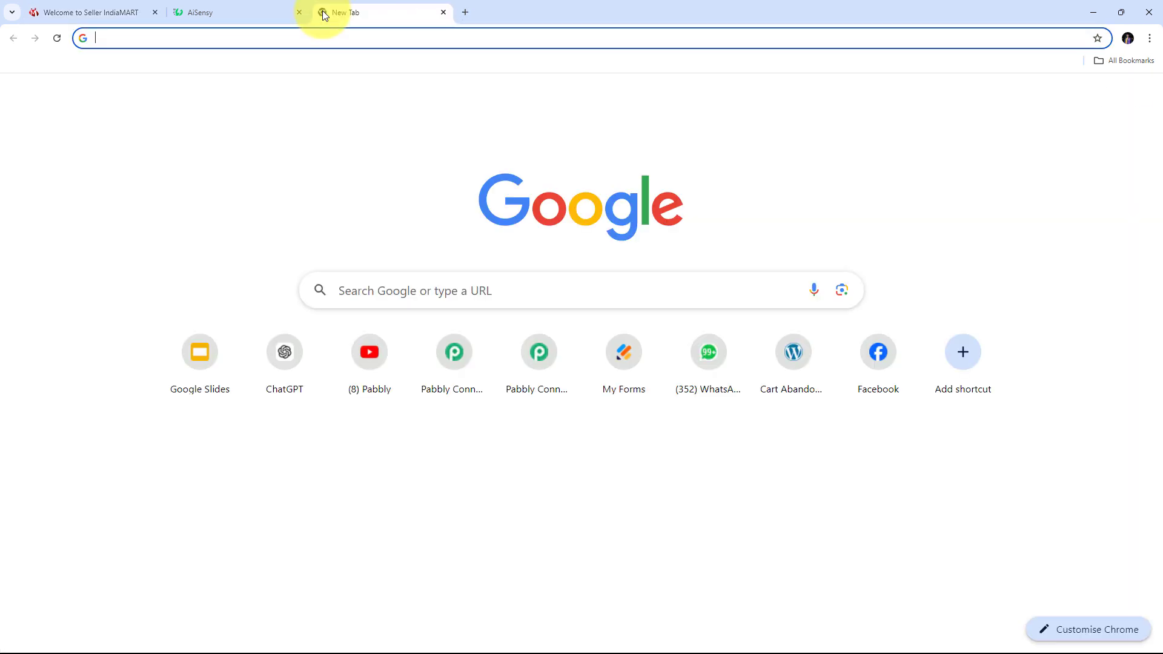
text(pabbly.co)
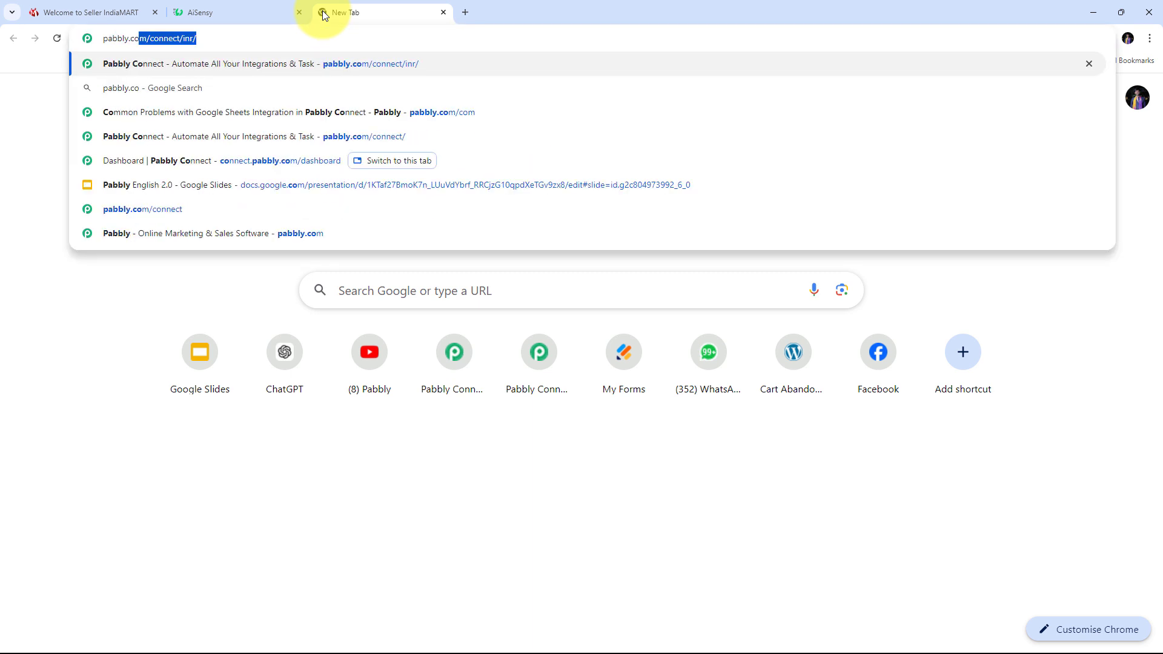
text(m)
key(Return)
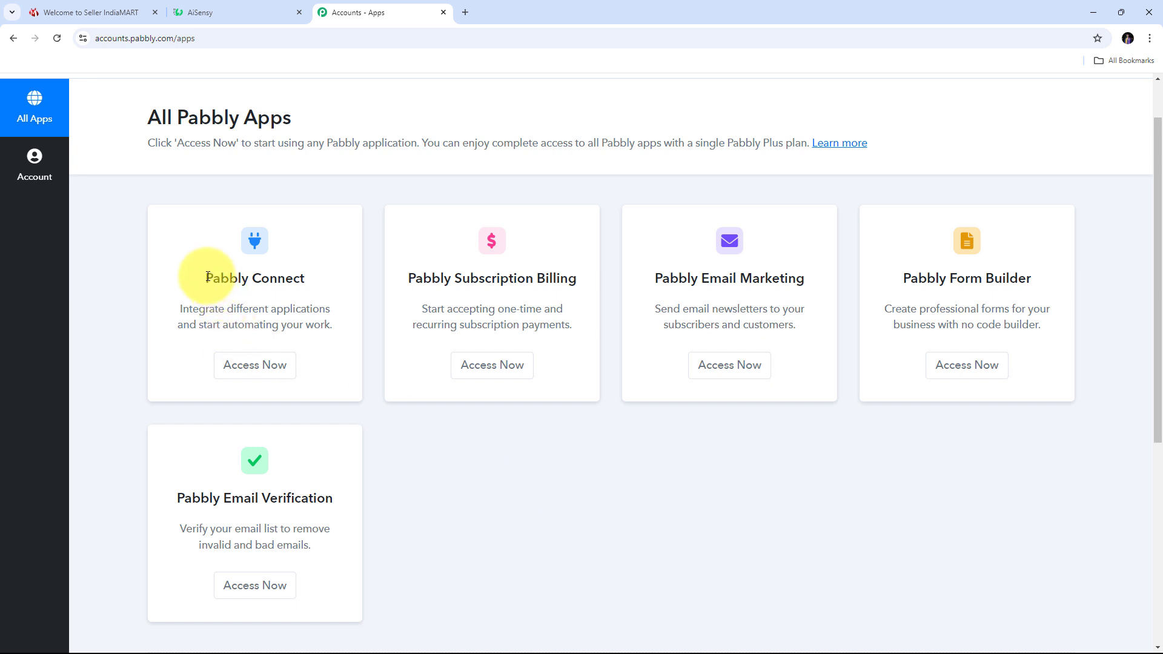
drag(204, 275, 371, 269)
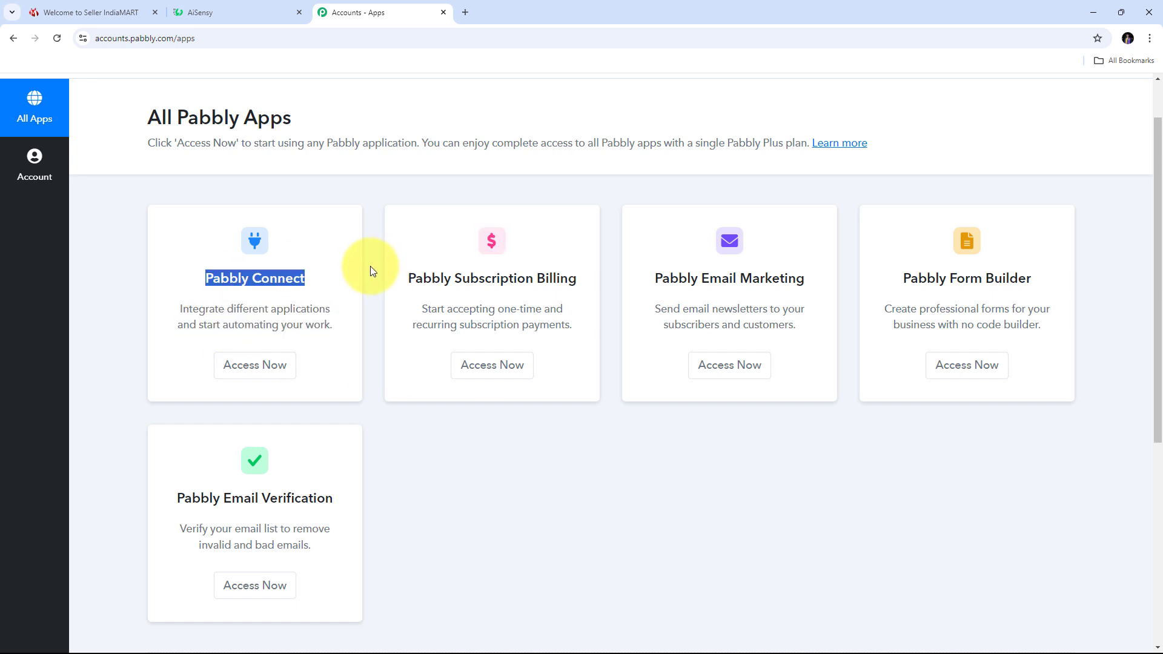
click(259, 368)
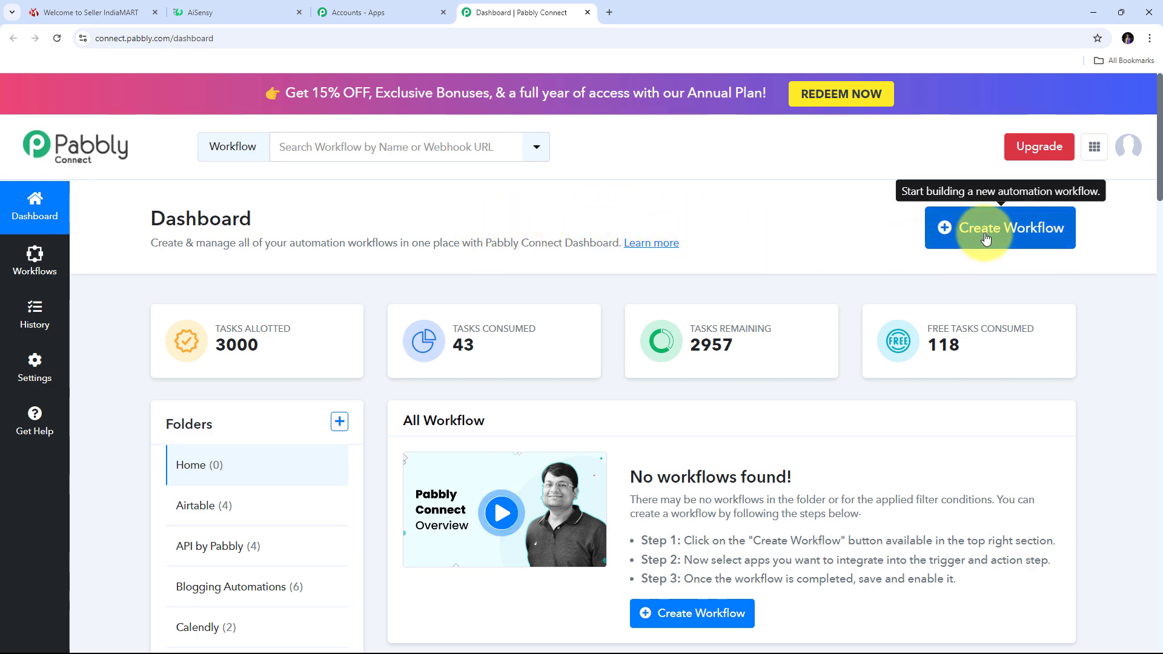
Create a workflow in the IndiaMart folder, pasting the name that begins "Send Automated WhatsApp Messages to Custom Web"
click(1042, 232)
click(438, 322)
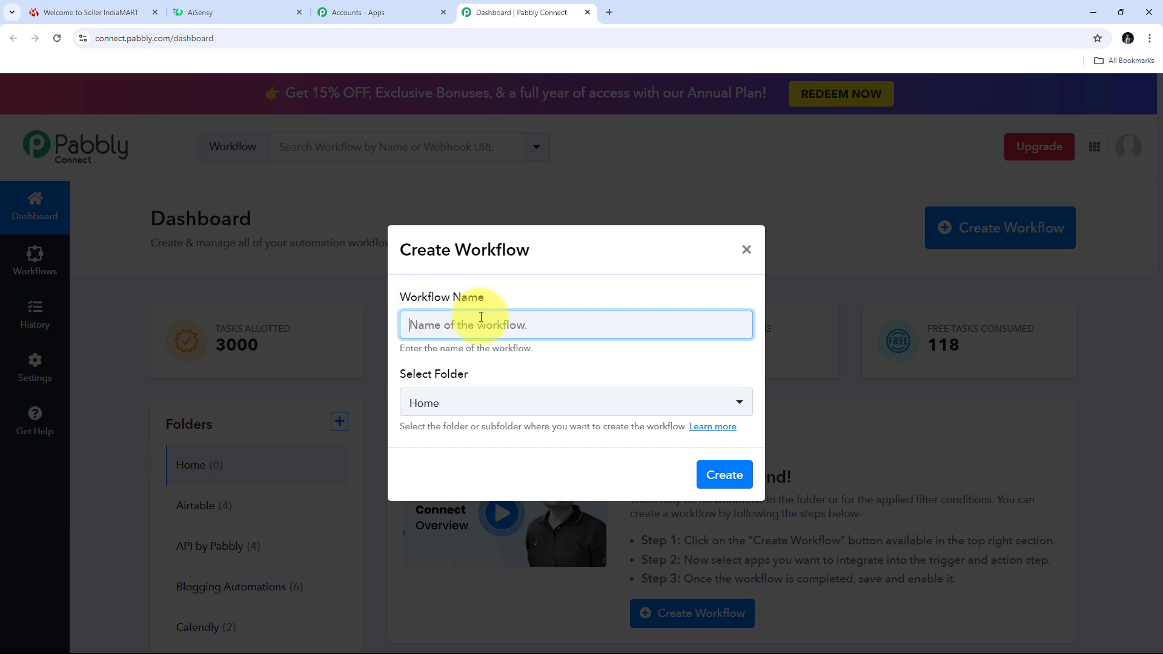
key(ctrl+v)
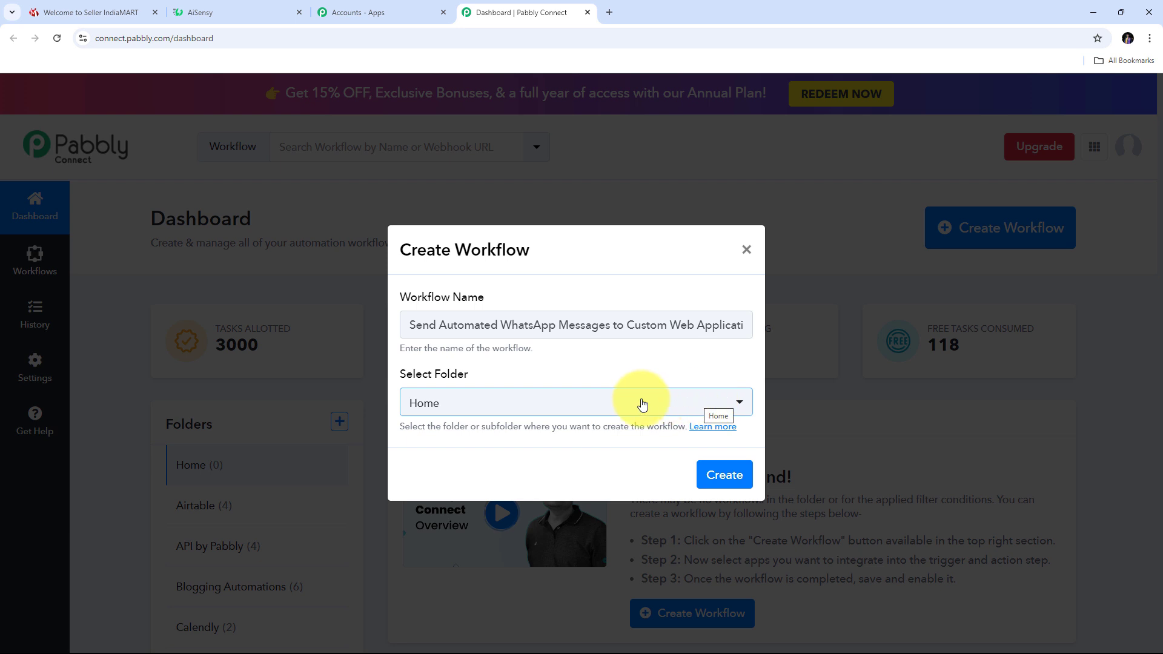
click(476, 393)
scroll(498, 260, down, 7)
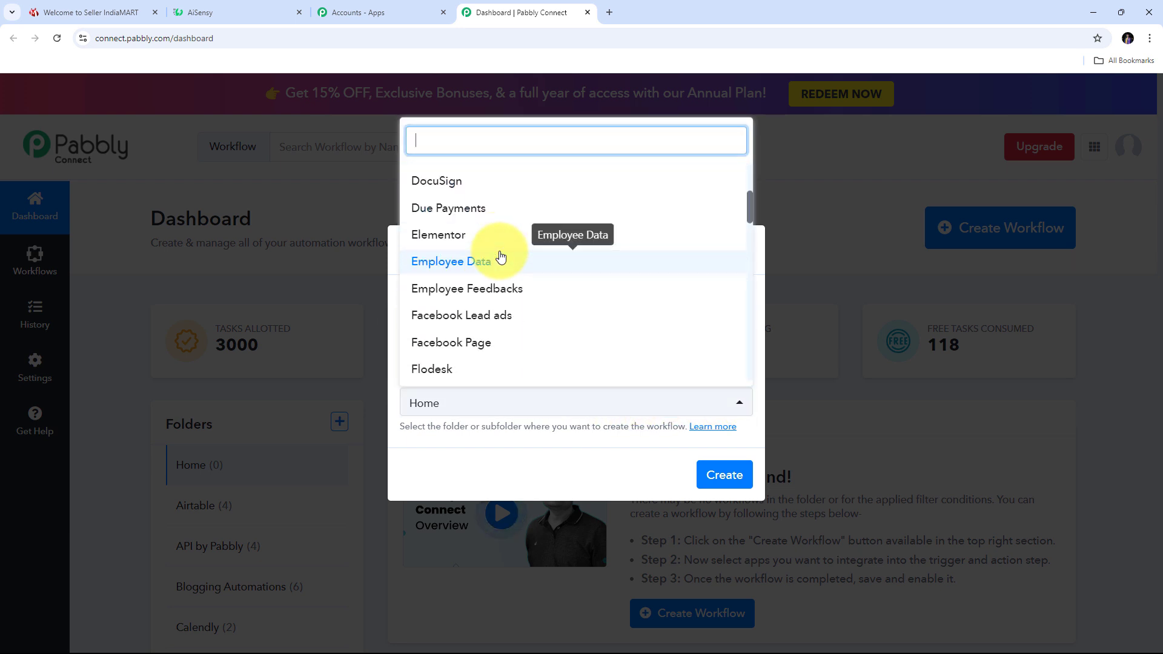
scroll(500, 257, down, 6)
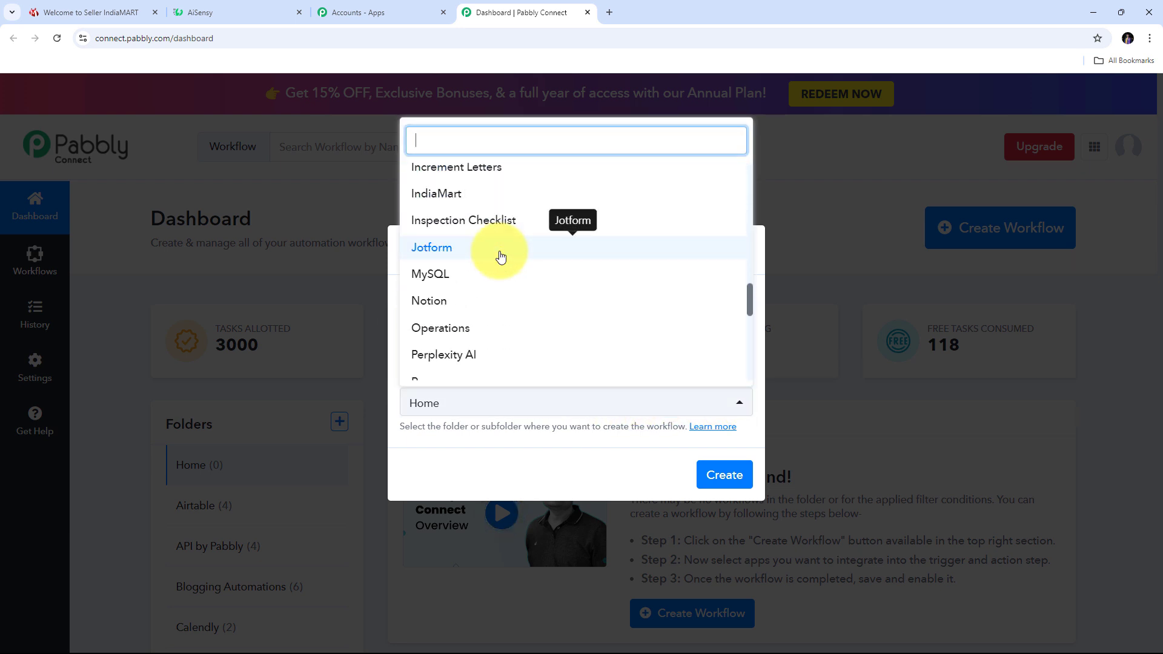
scroll(500, 256, up, 1)
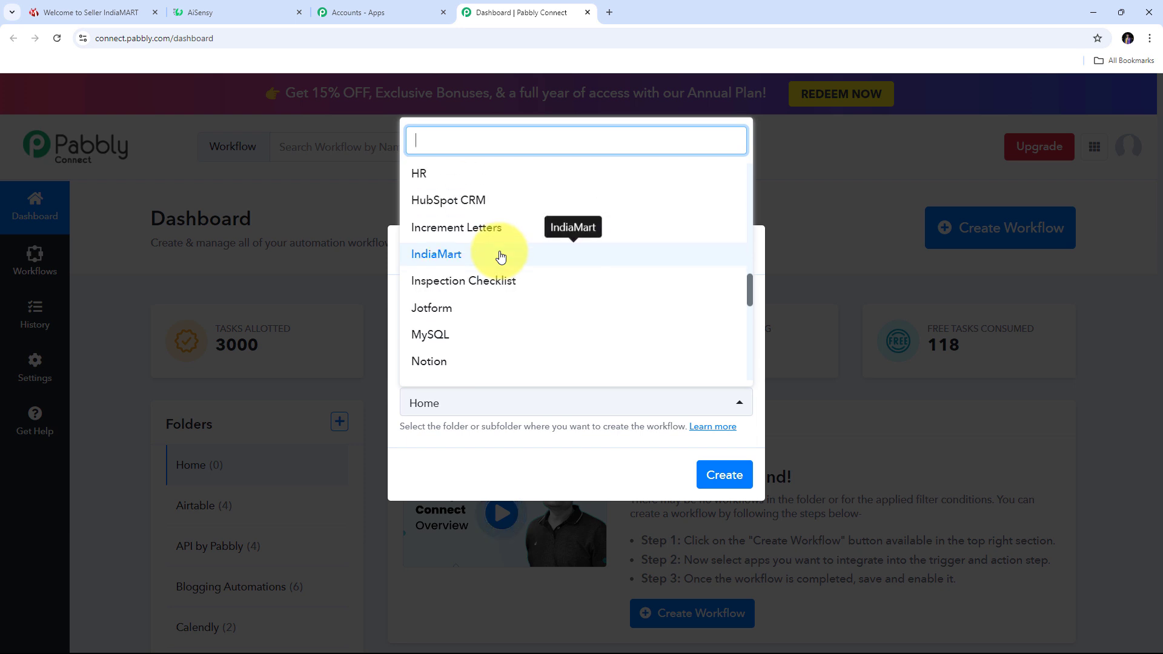
click(456, 260)
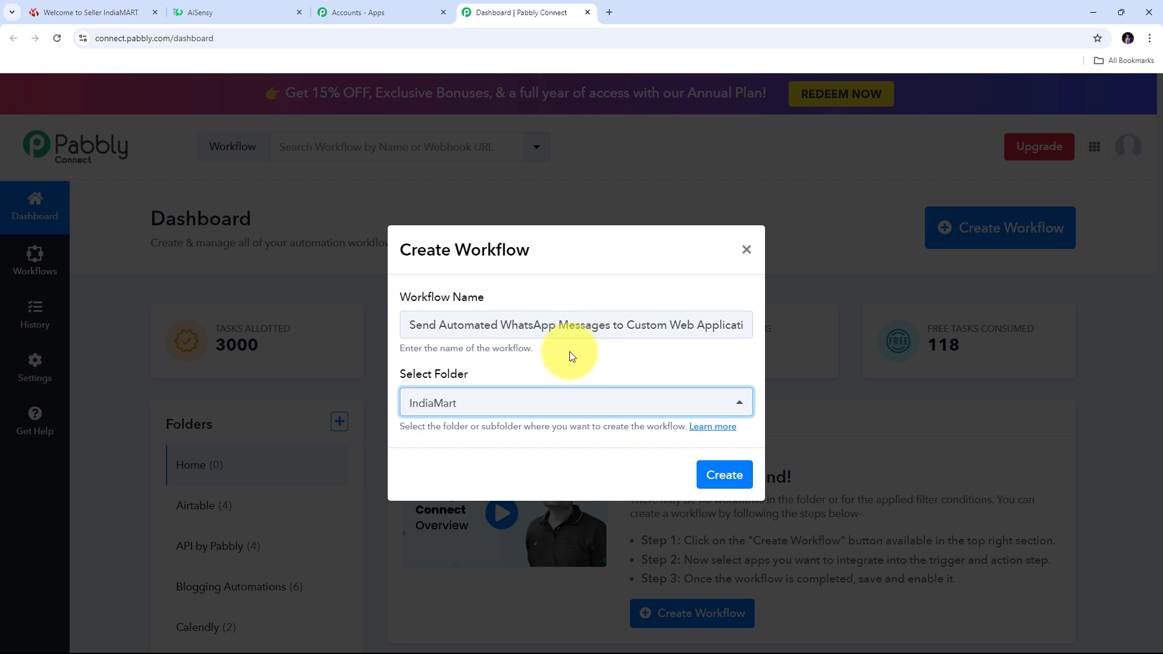
click(716, 475)
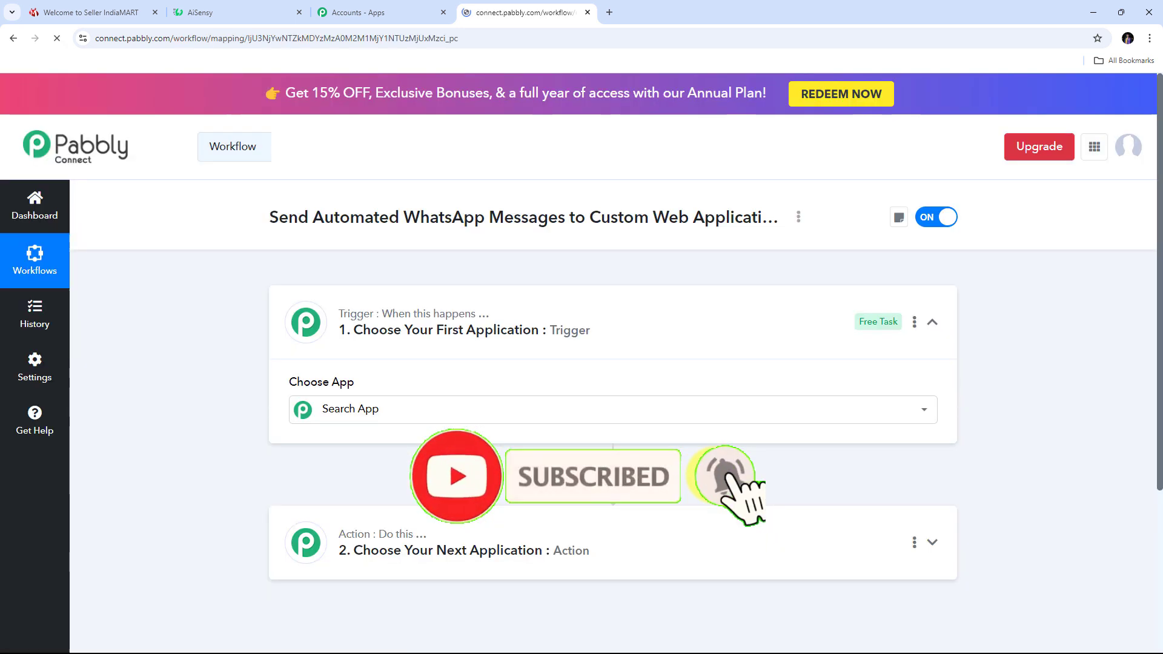
Set the workflow's trigger application to IndiaMART with New Leads as the trigger event
click(224, 381)
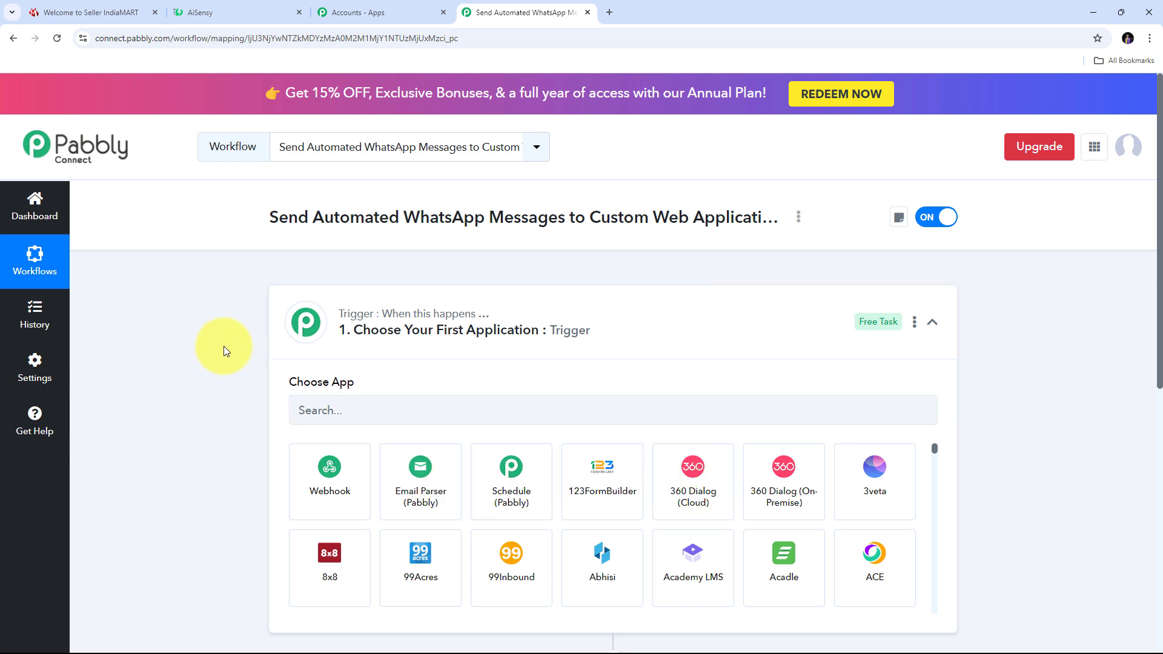
scroll(223, 346, down, 3)
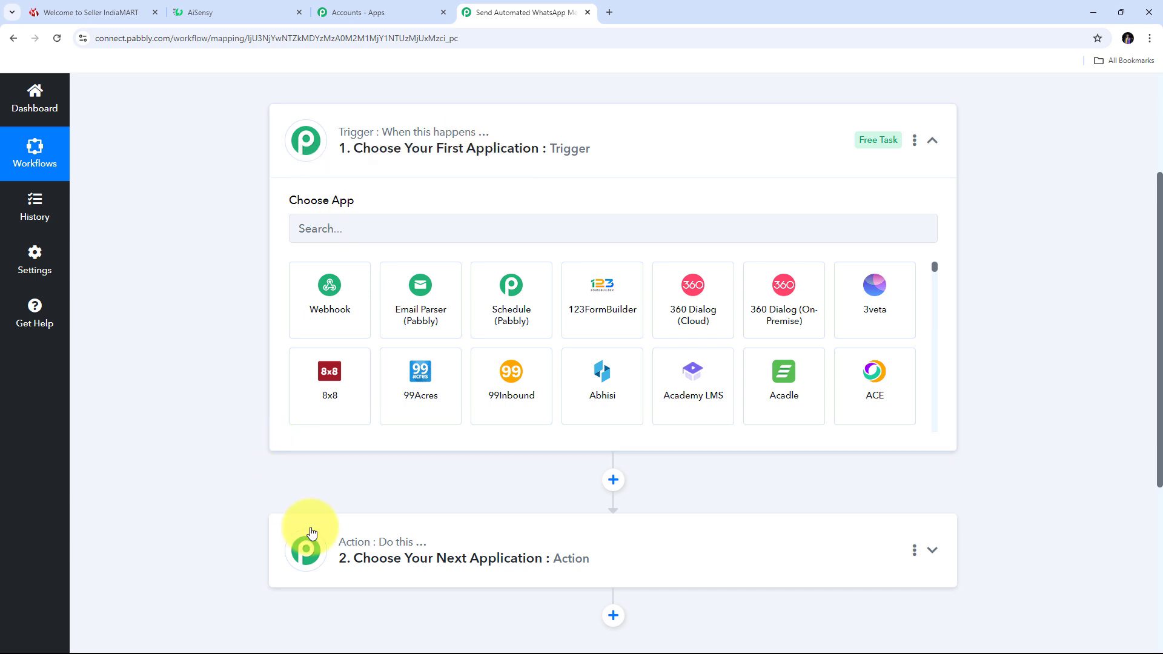
click(328, 231)
text(IndiaMART)
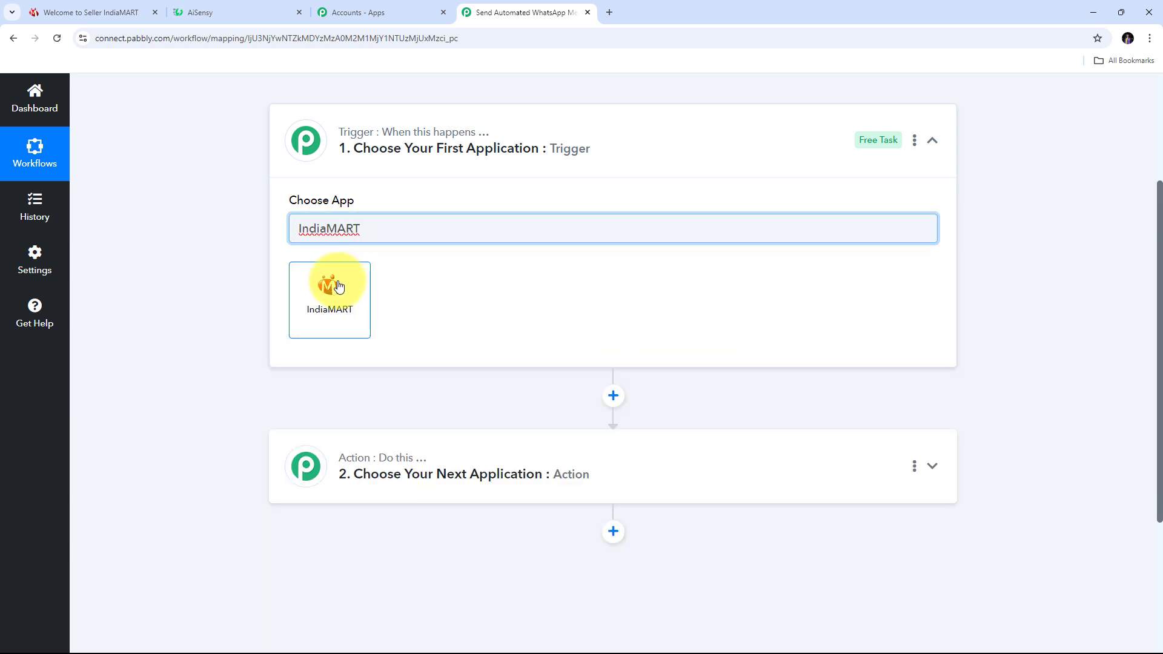
click(338, 287)
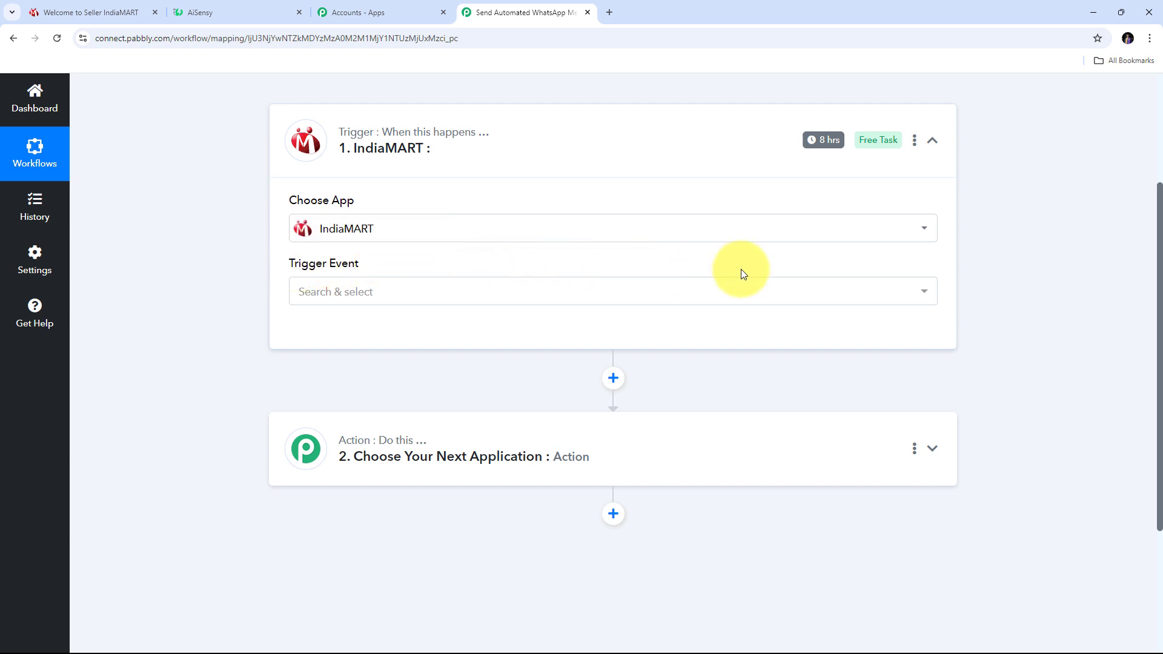
click(604, 291)
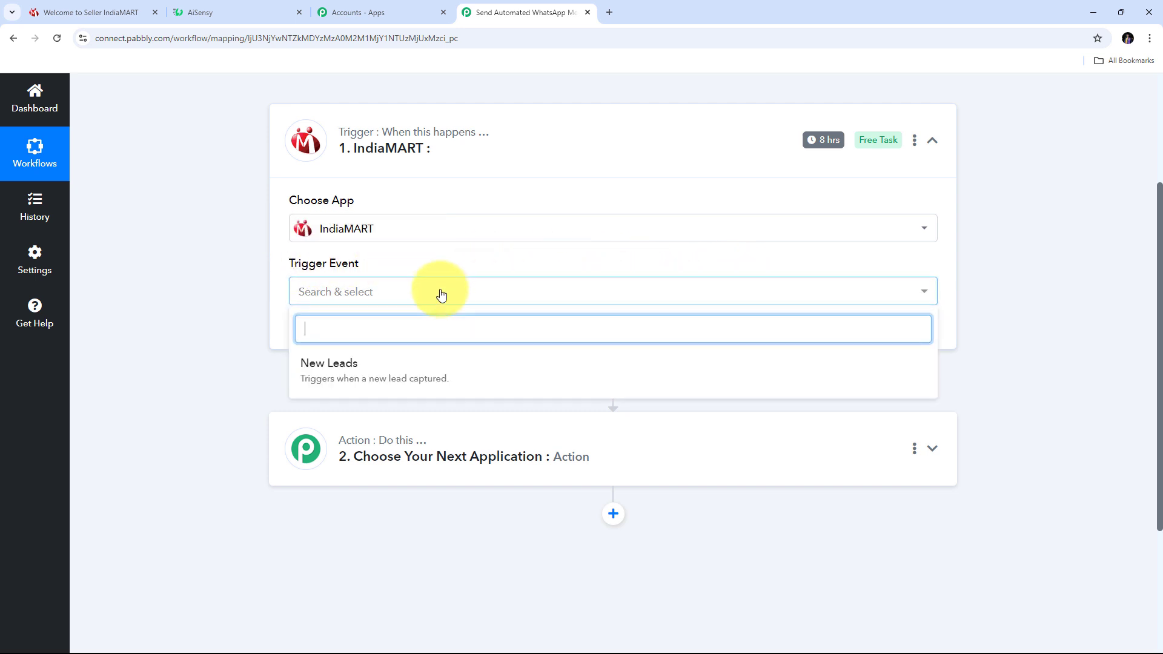
click(345, 375)
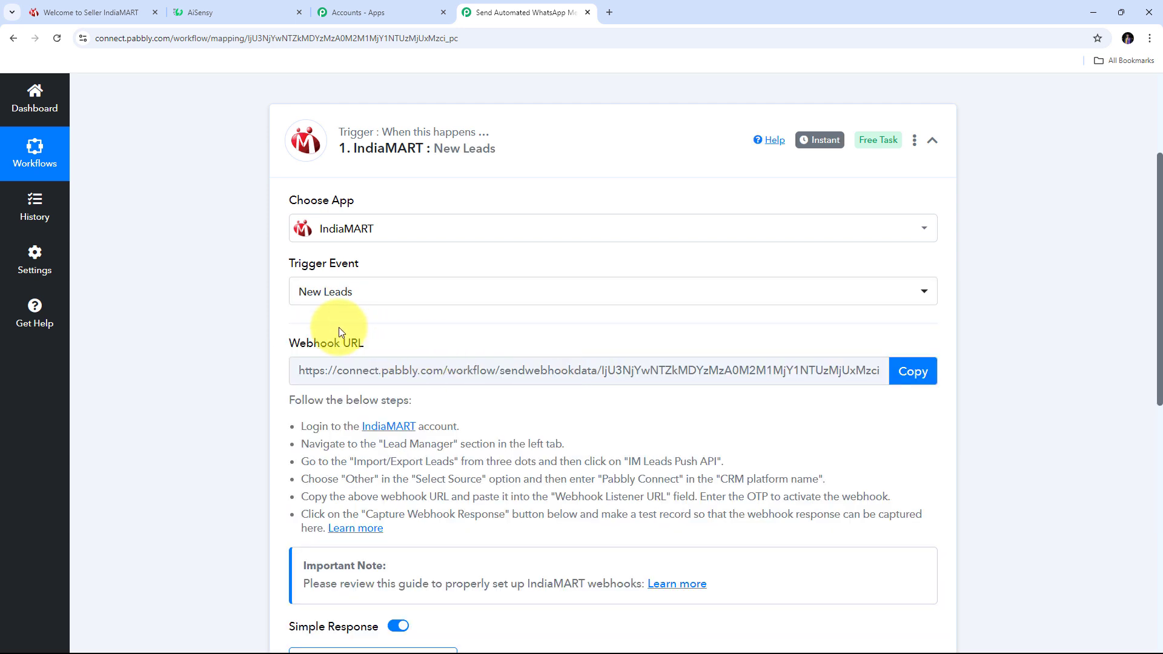
Review the IndiaMART webhook setup instructions and copy the trigger's webhook URL
scroll(340, 332, down, 1)
scroll(352, 159, up, 1)
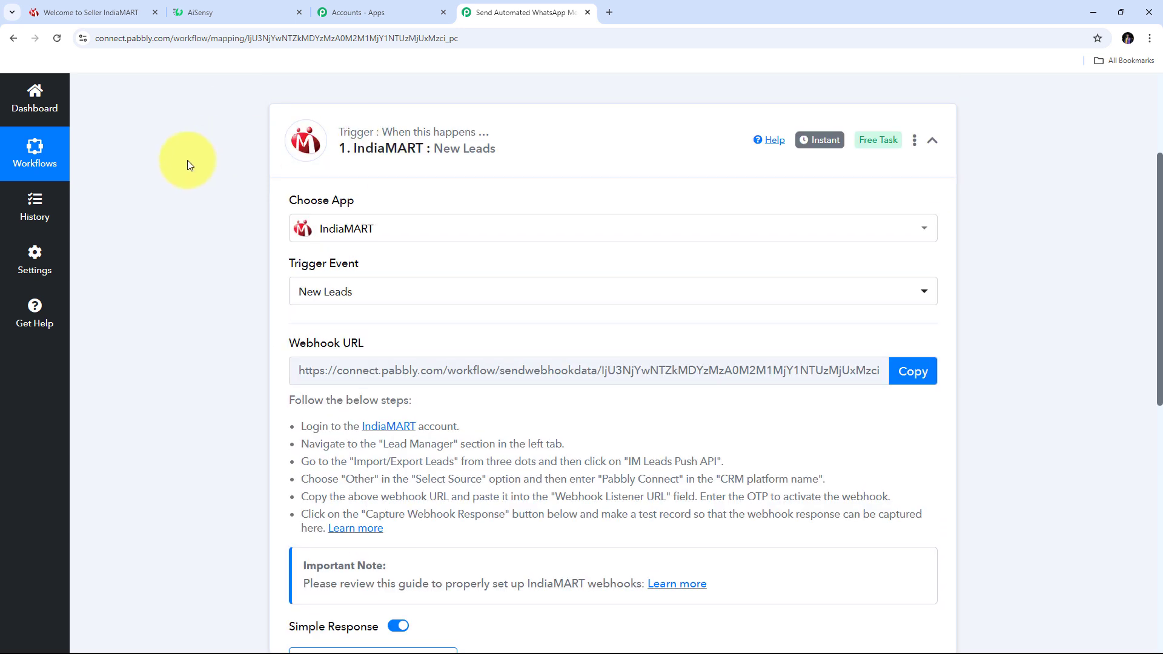
scroll(180, 223, down, 1)
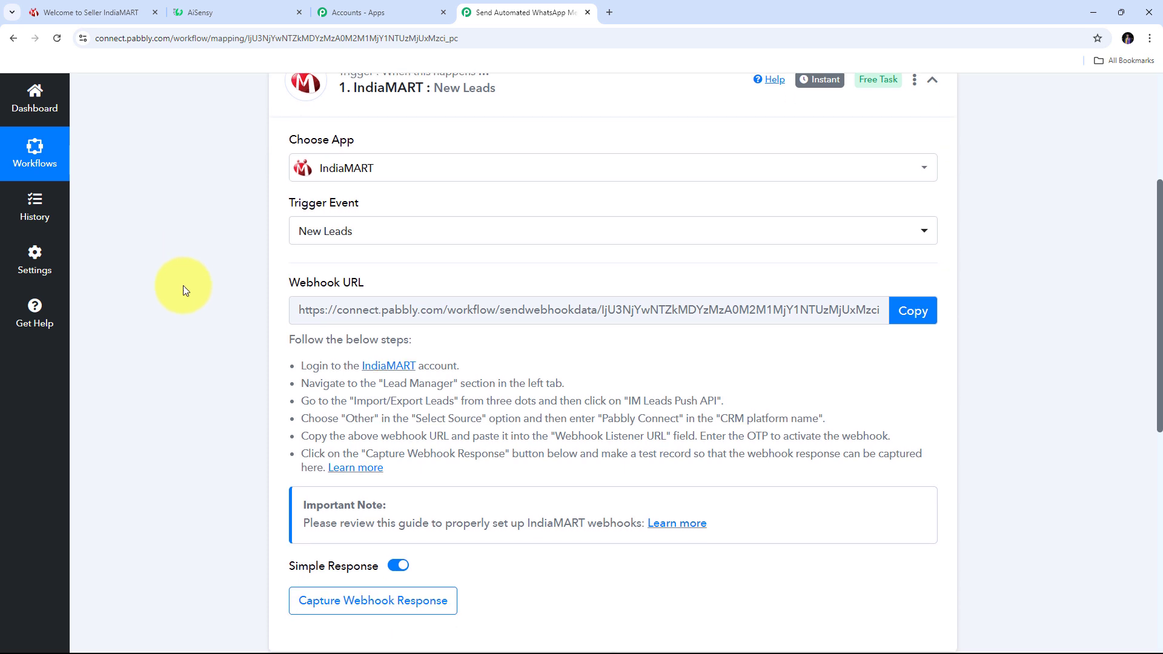
drag(285, 285, 460, 281)
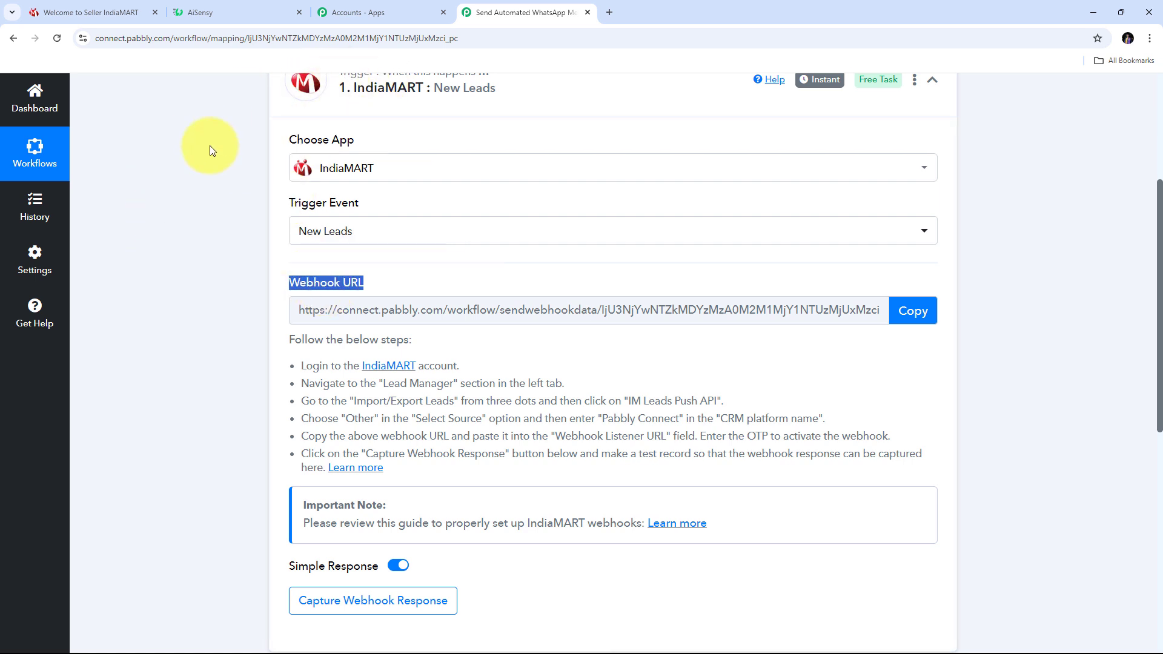
drag(299, 364, 812, 461)
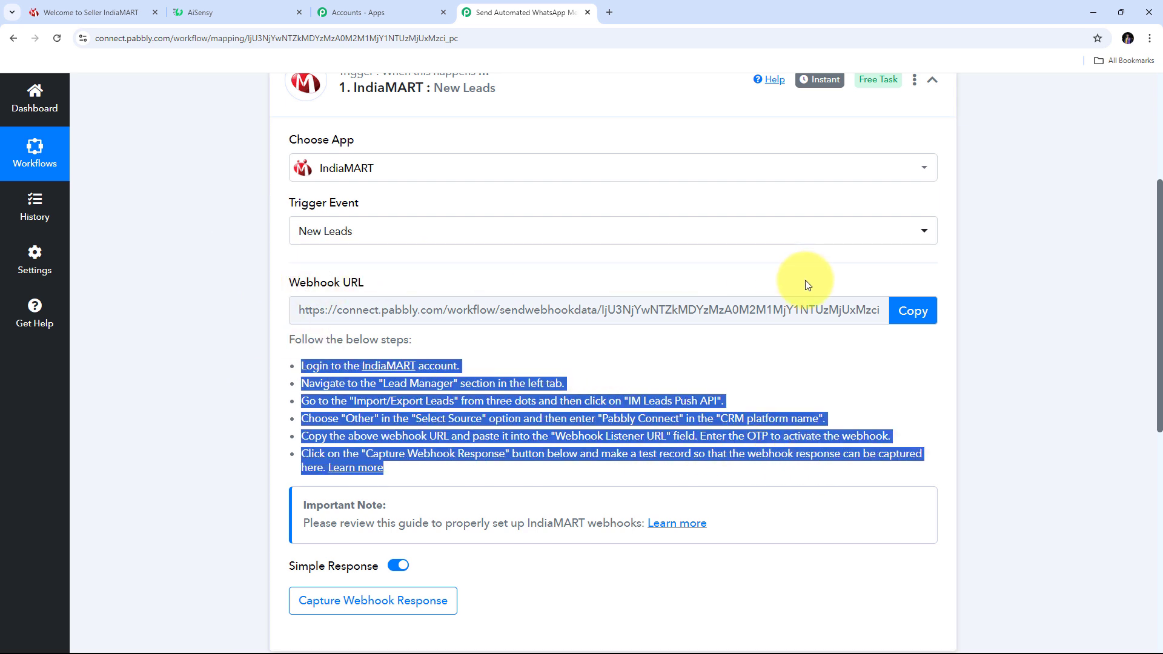
click(902, 307)
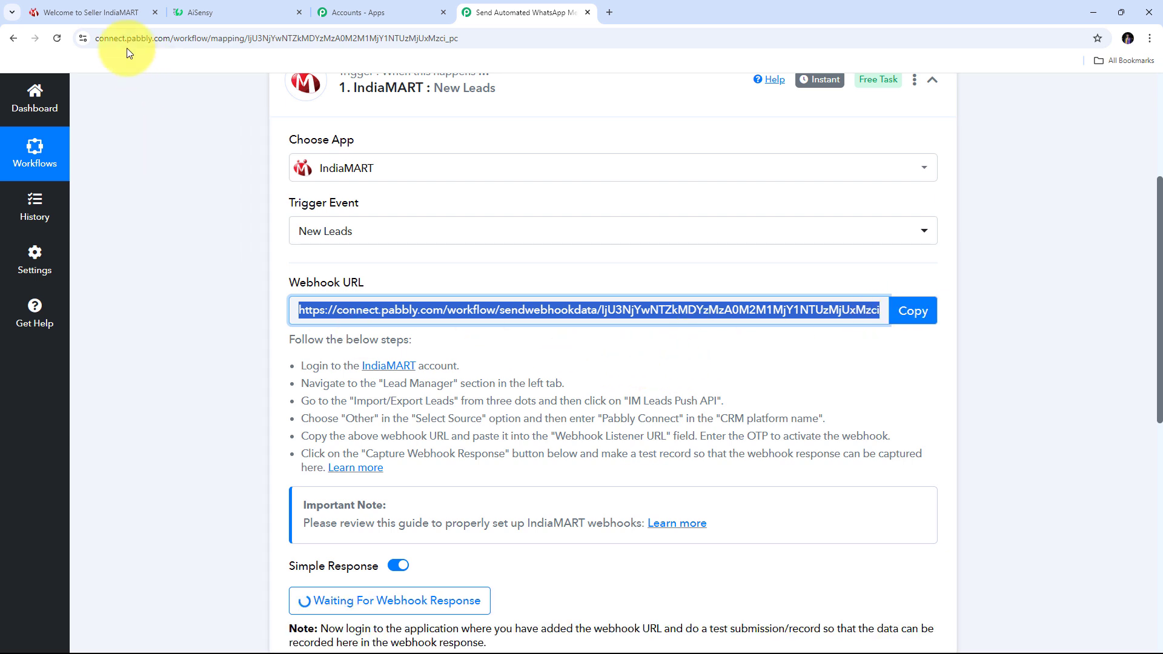
Switch to IndiaMART and open the Push API integration page from the Lead Manager's import/export options
click(93, 7)
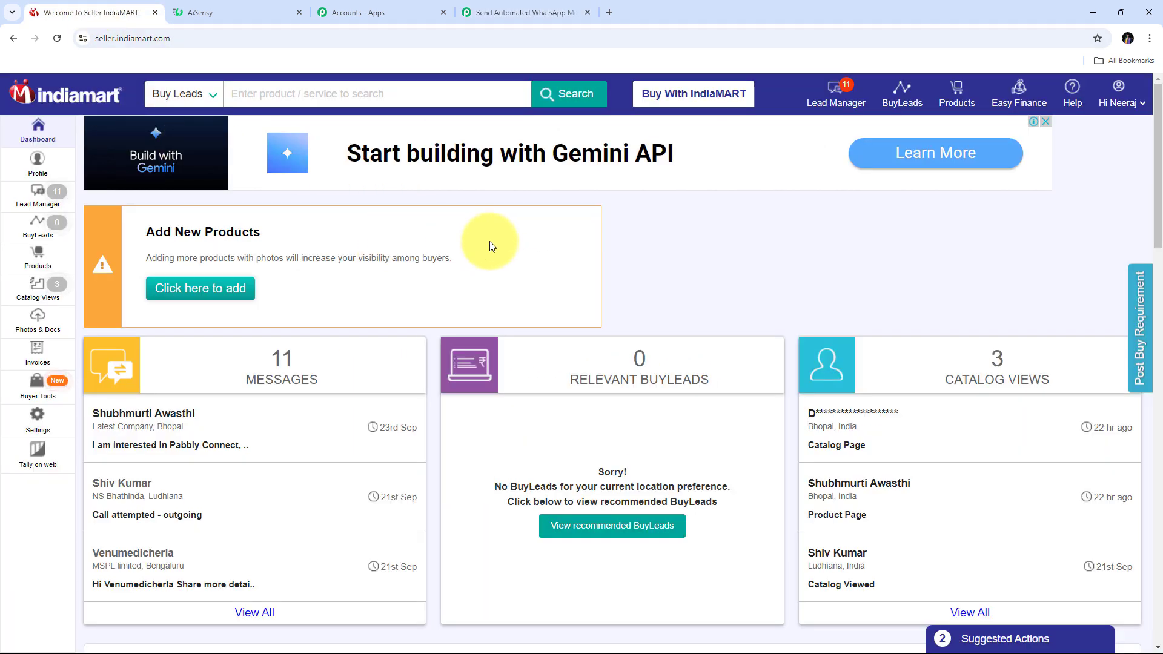
click(37, 200)
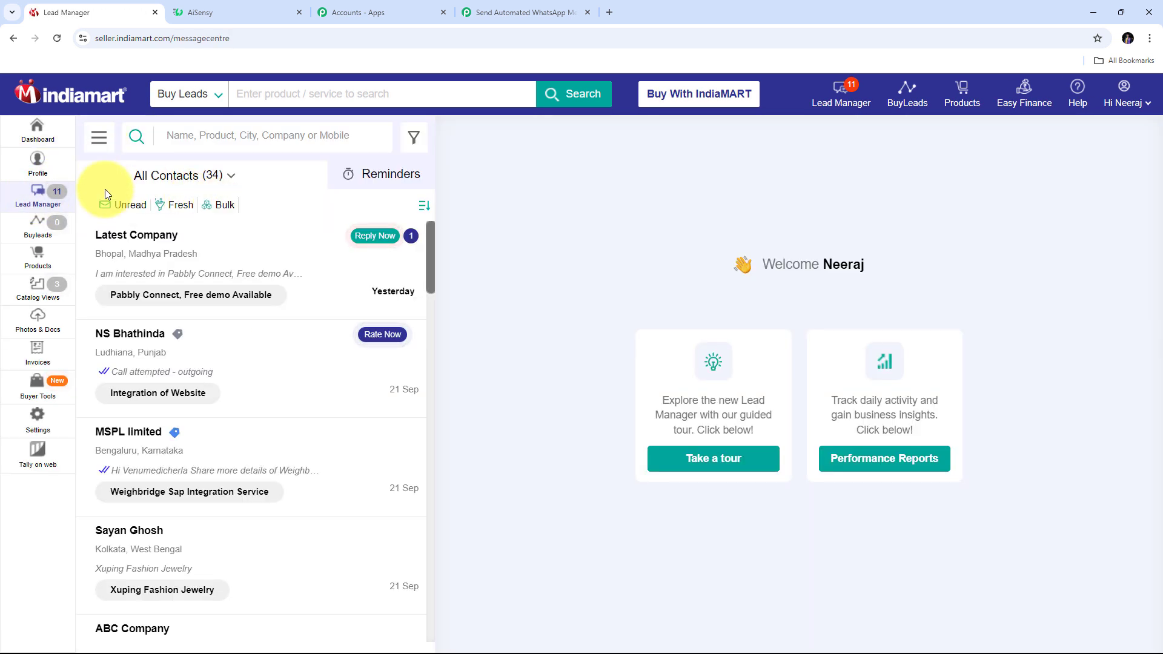
click(100, 139)
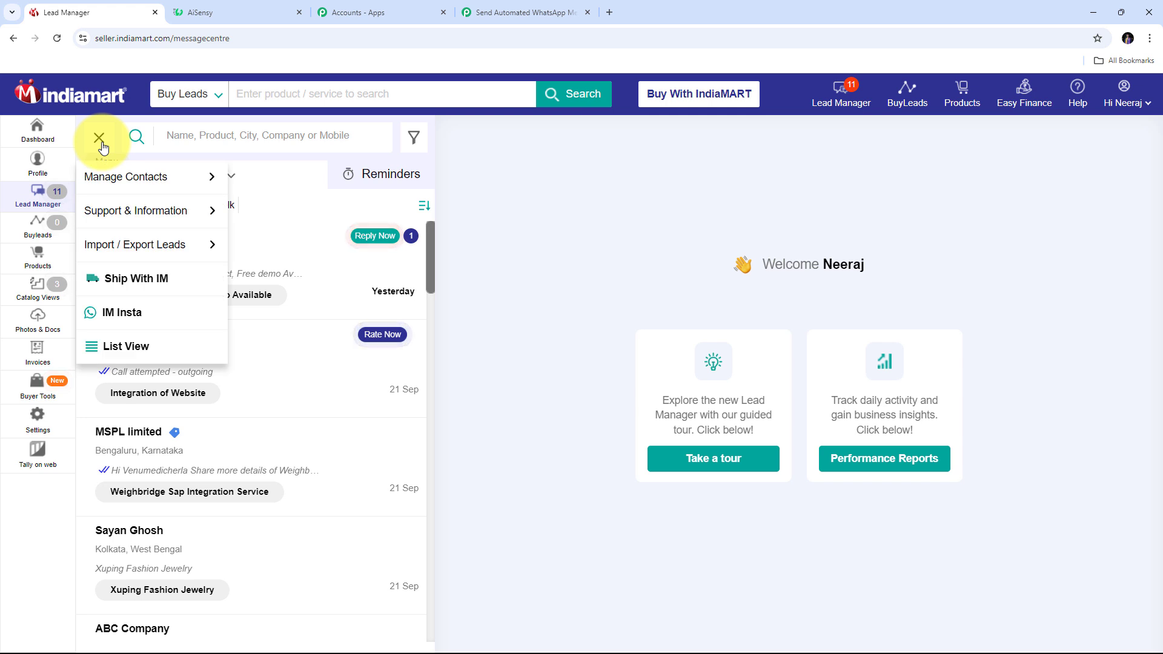
mouse_move(109, 217)
mouse_move(93, 244)
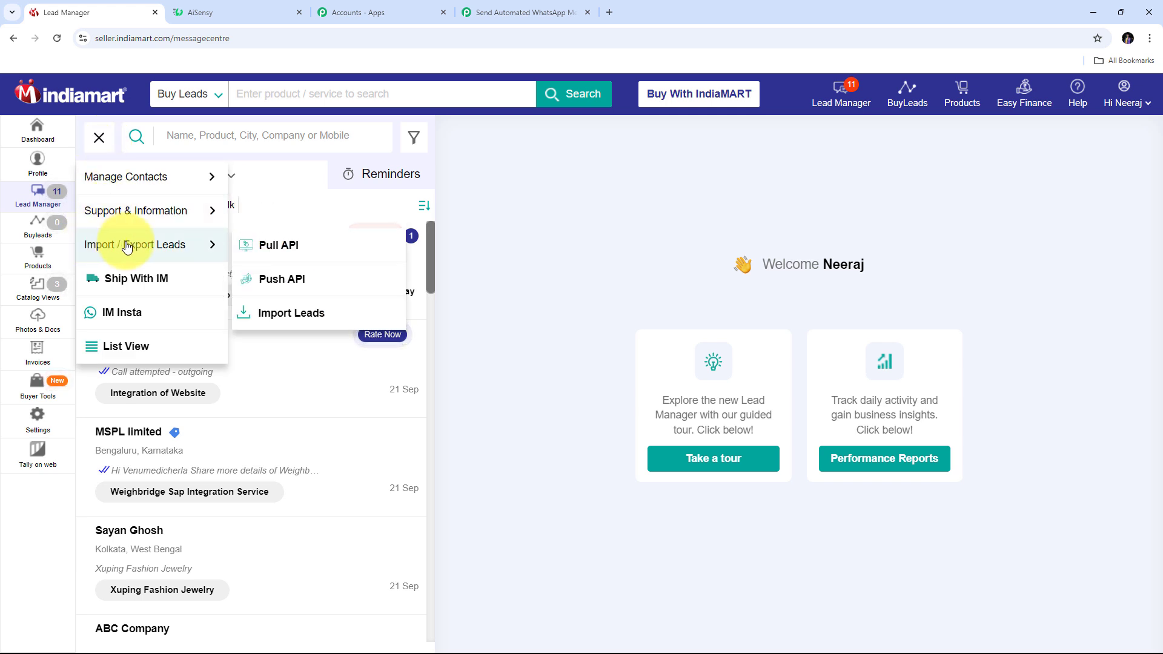
click(282, 279)
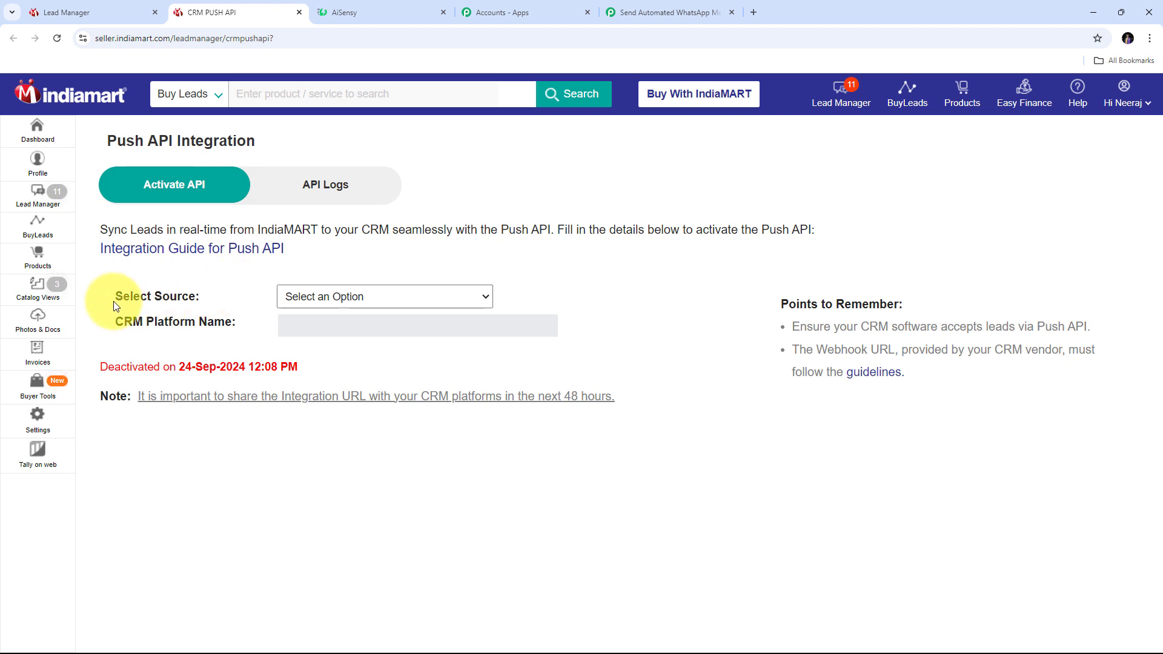
Choose Other as the Push API source and save the CRM platform name Pabbly Connect with the copied webhook URL as its listener
click(424, 296)
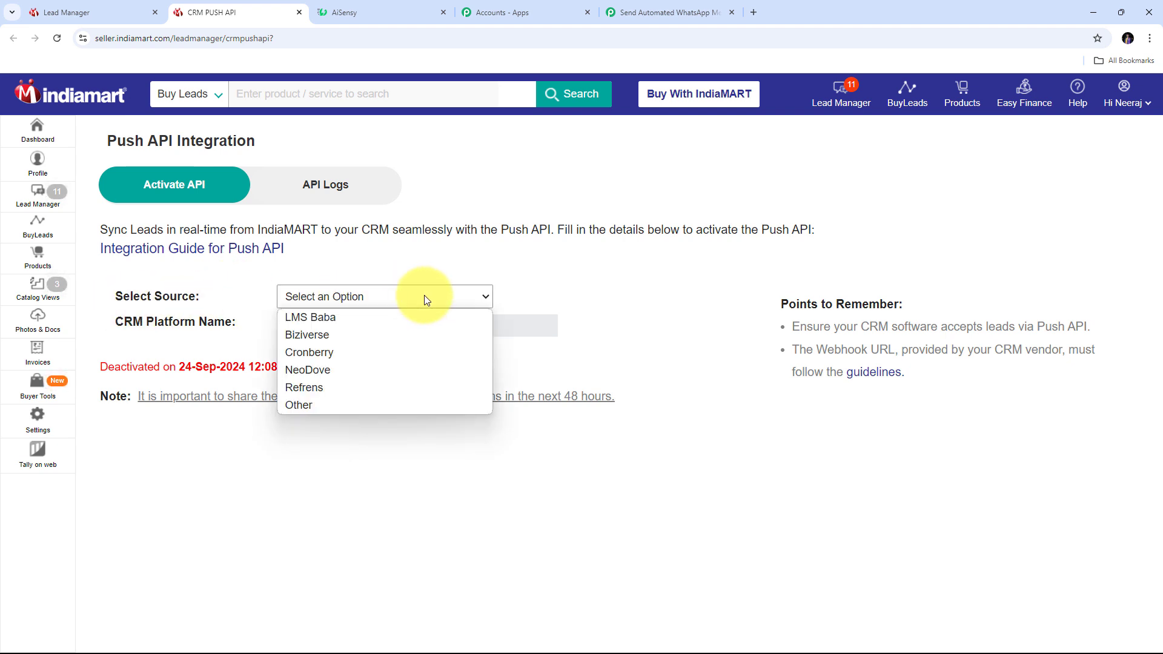
click(316, 405)
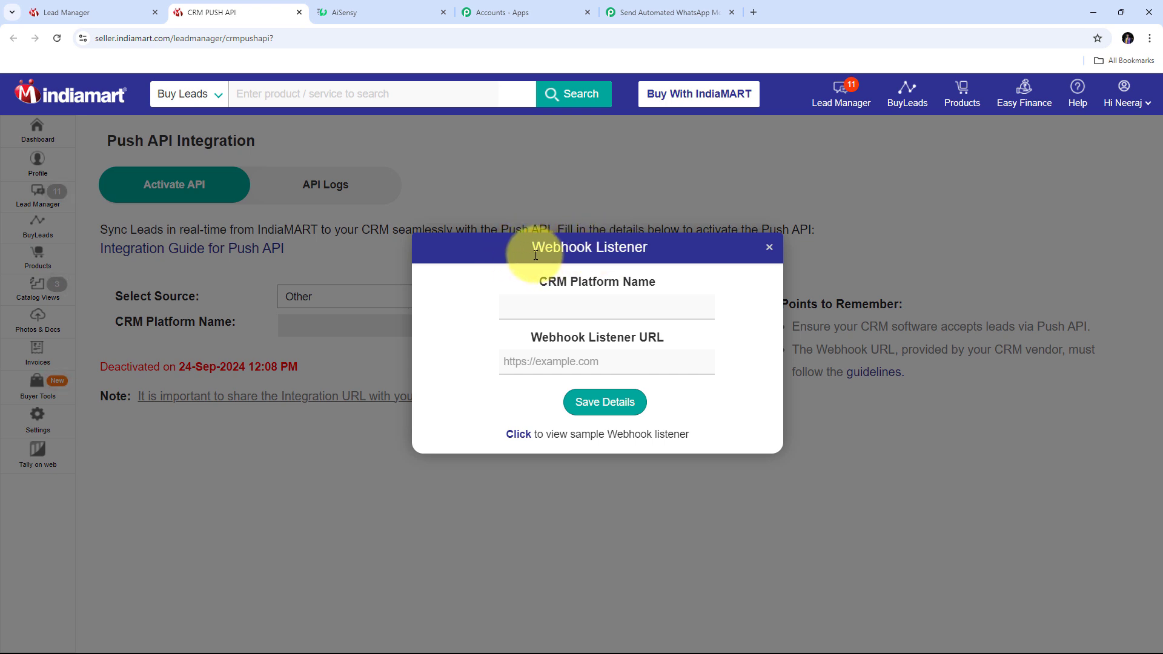
click(568, 307)
text(Pabbly Connect)
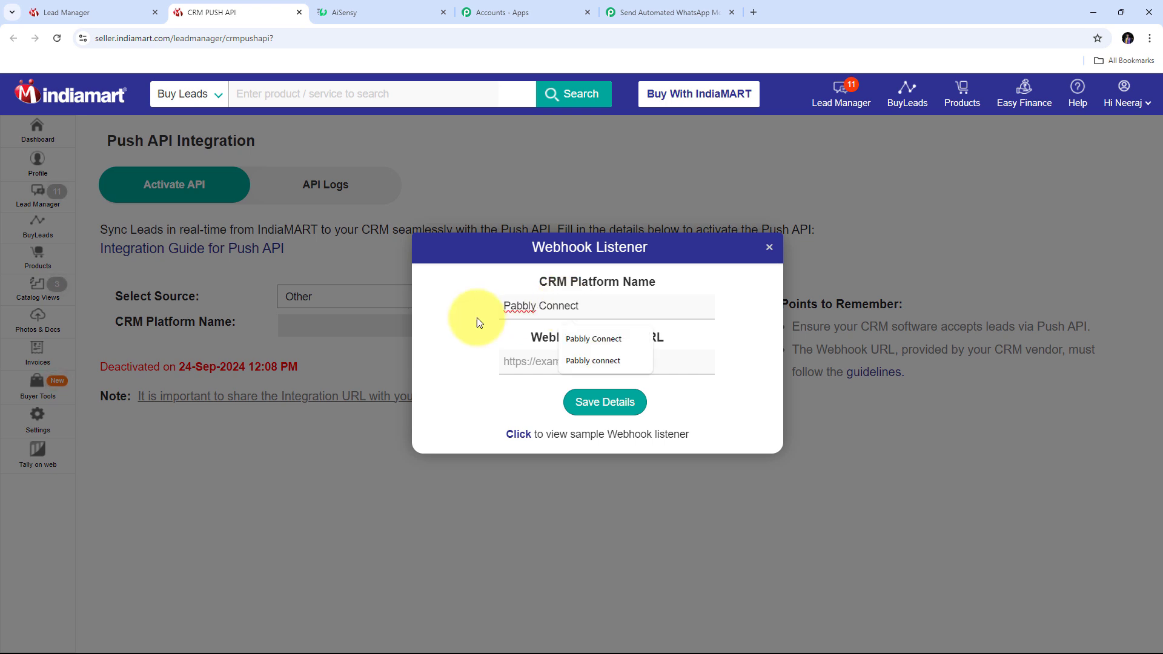
click(459, 320)
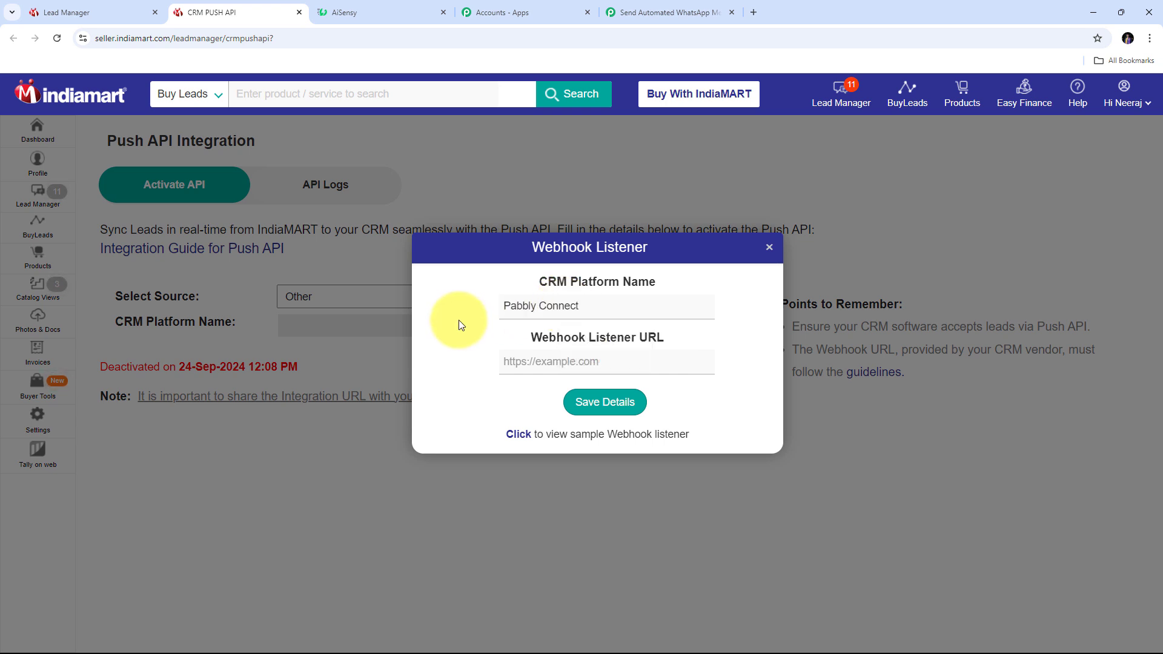
right_click(515, 363)
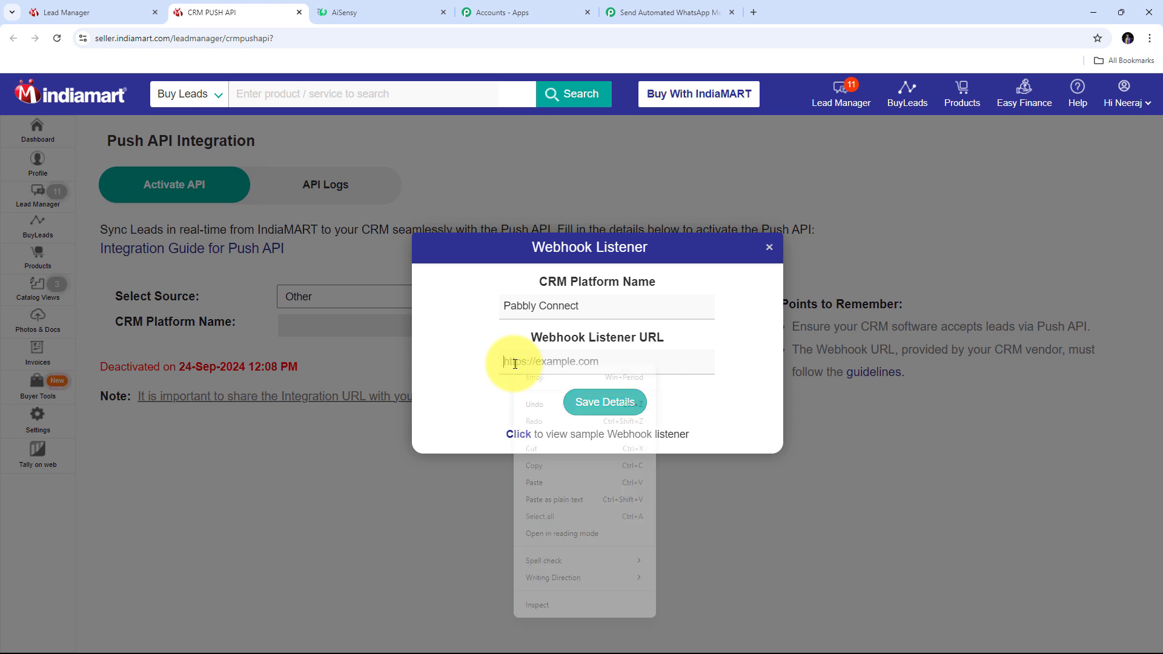
click(540, 481)
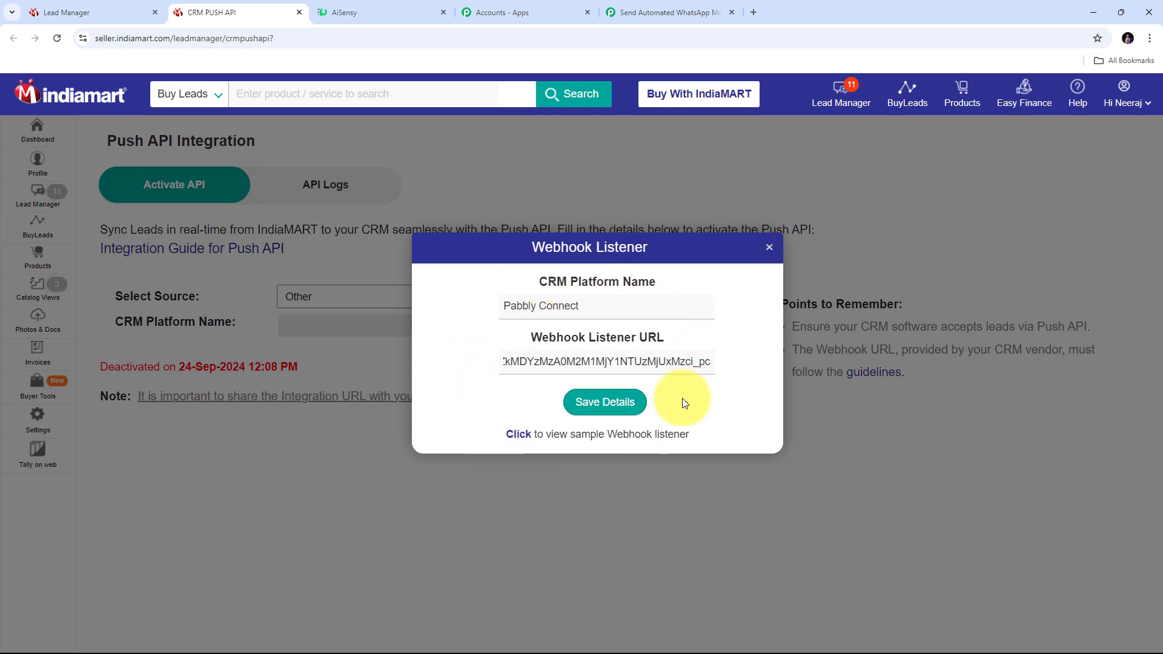
click(603, 405)
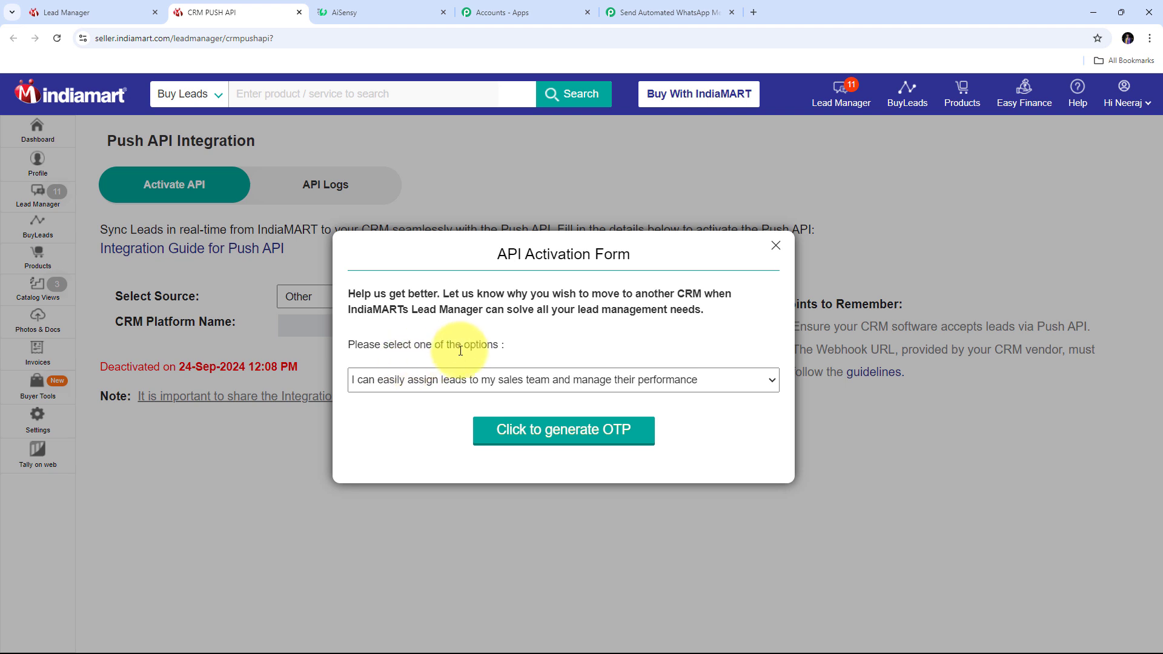
Choose "I feel that I can permanently save the leads from IndiaMART and view later" as the activation reason and generate the OTP
click(728, 380)
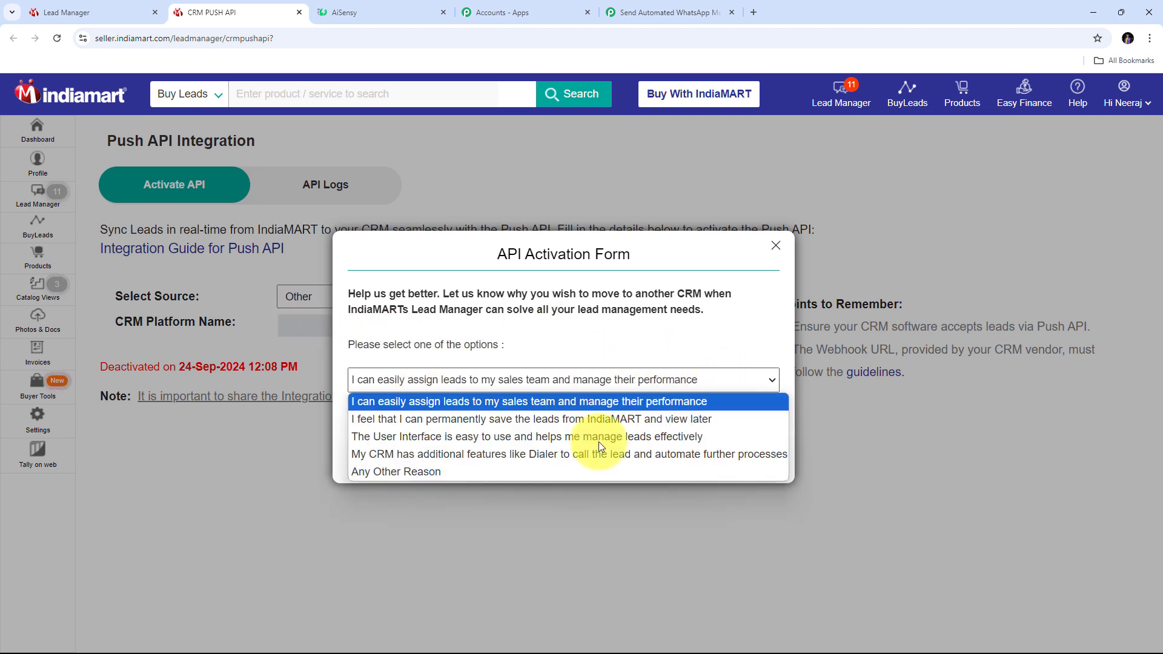
click(417, 420)
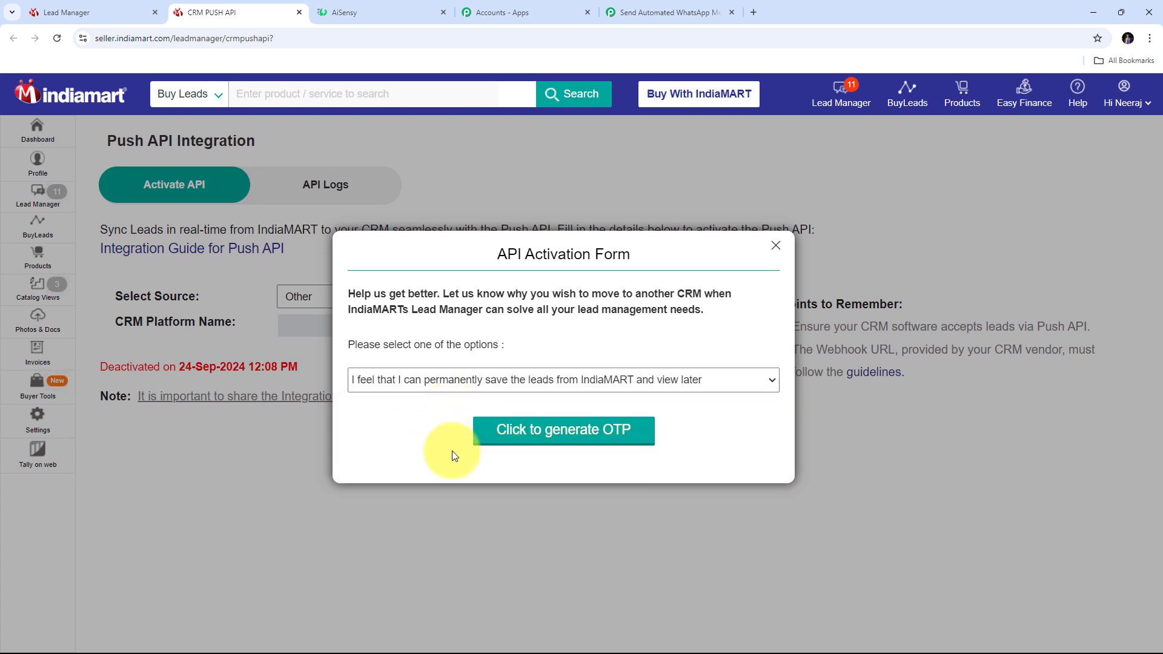
click(534, 438)
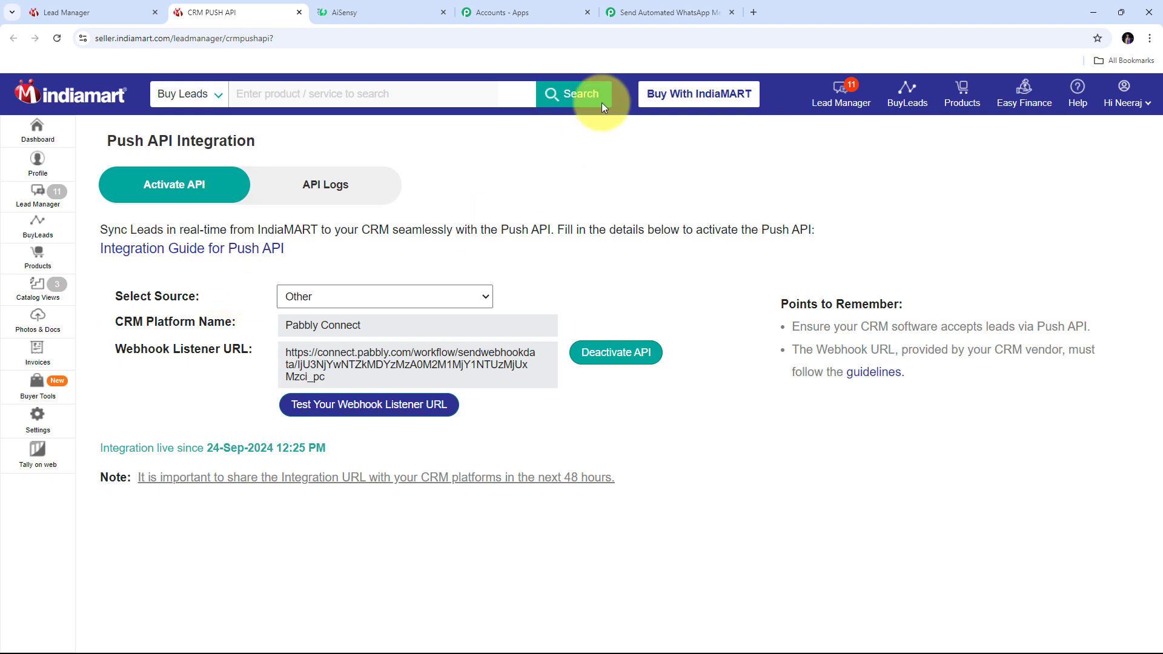
Check the trigger's webhook capture status in Pabbly Connect, and return to IndiaMART to open the webhook listener test
click(661, 17)
scroll(744, 209, down, 4)
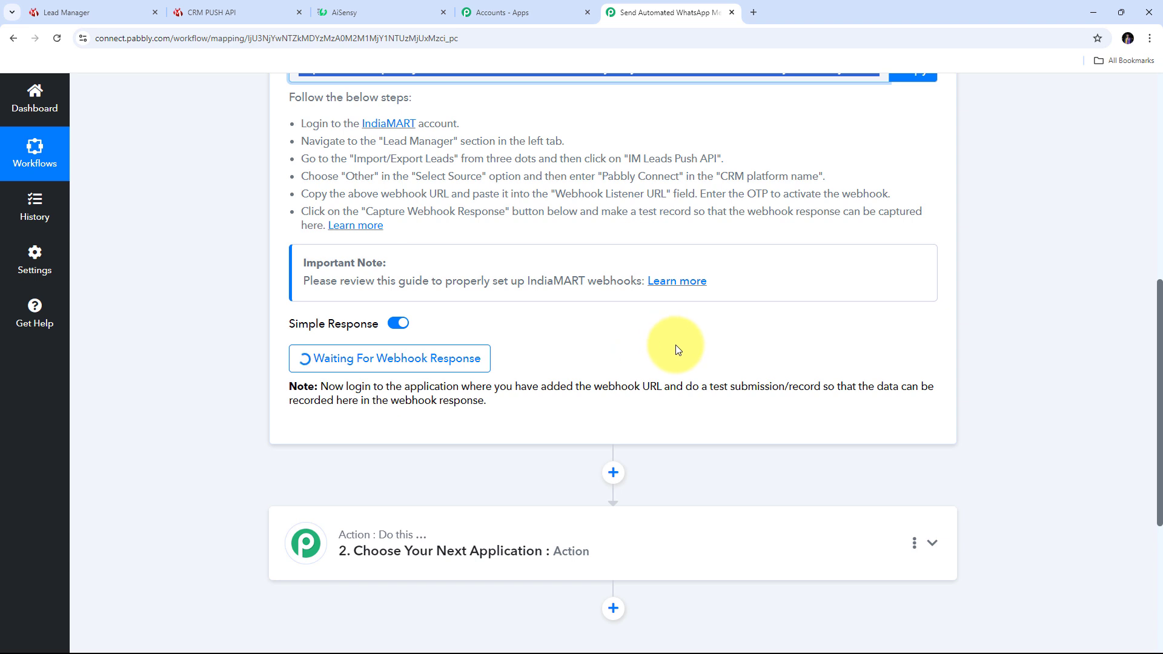
click(245, 17)
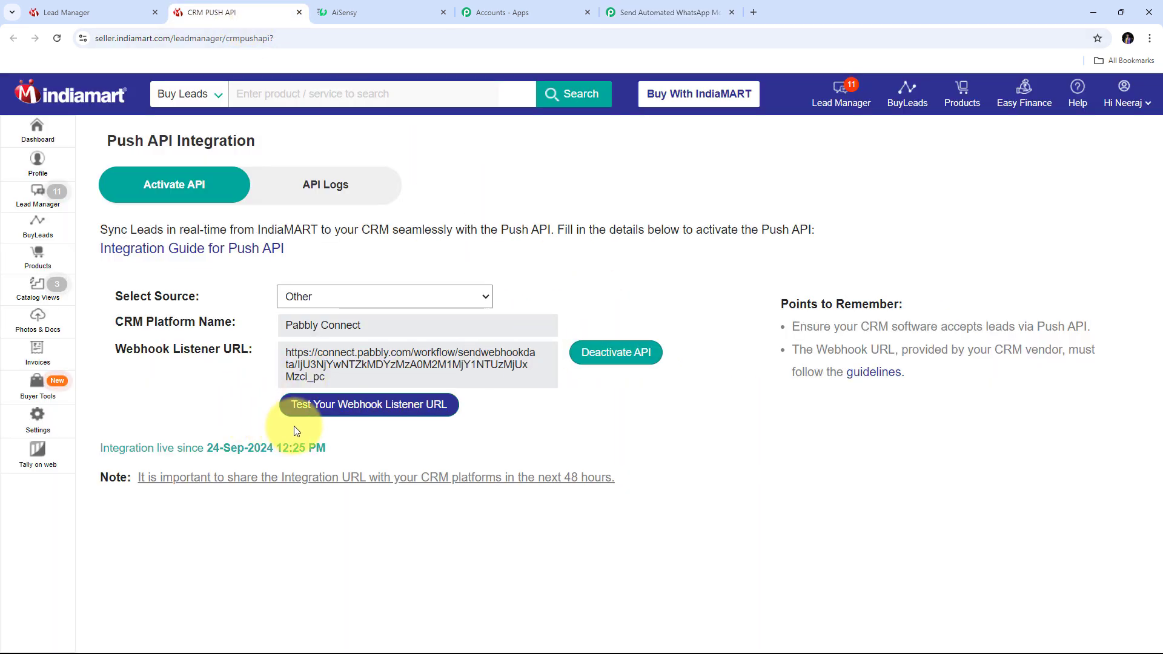
click(380, 405)
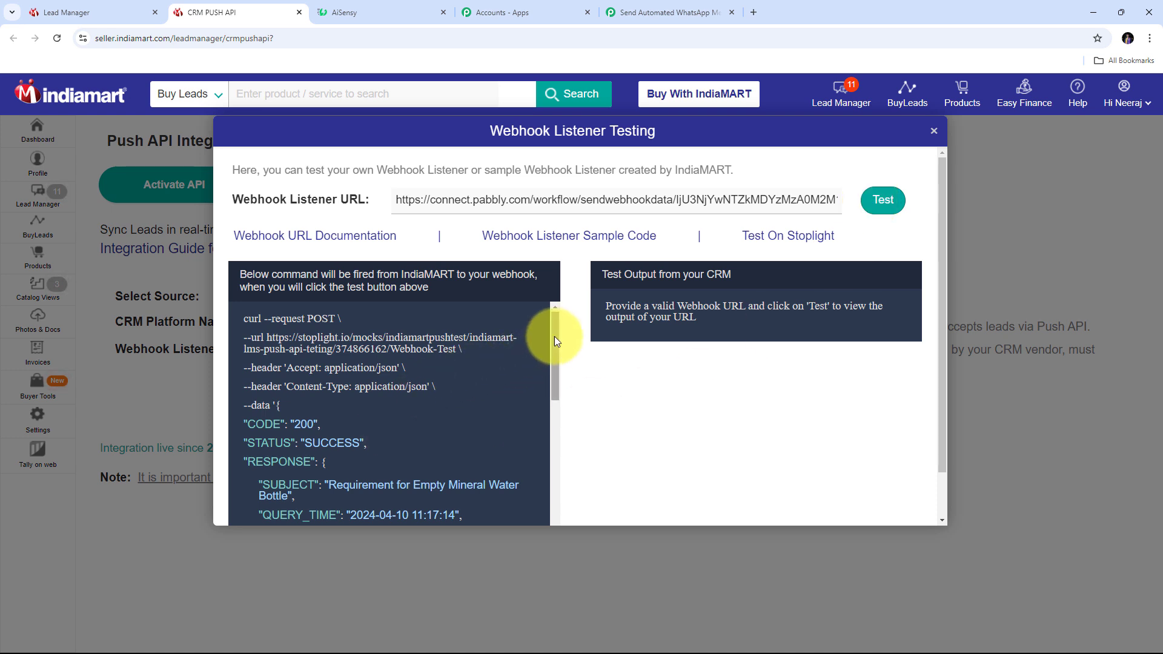
Review the sample lead request for the webhook, run the listener test and look through its output
mouse_move(554, 336)
mouse_down()
mouse_move(555, 357)
mouse_move(555, 332)
mouse_up()
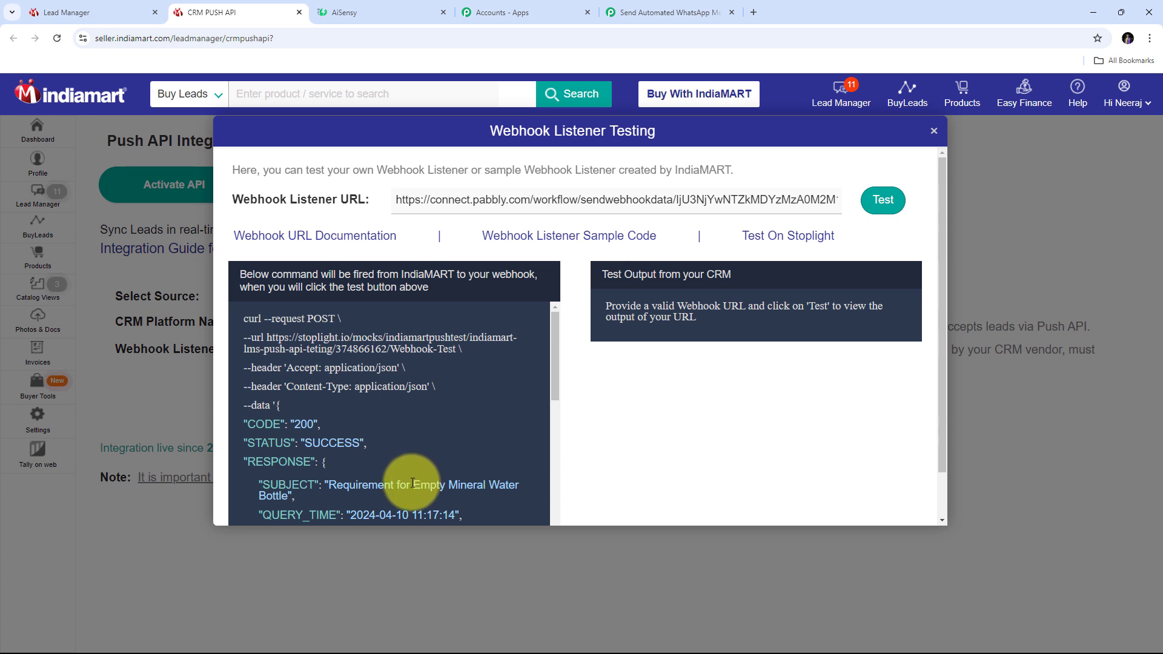
drag(413, 483, 289, 499)
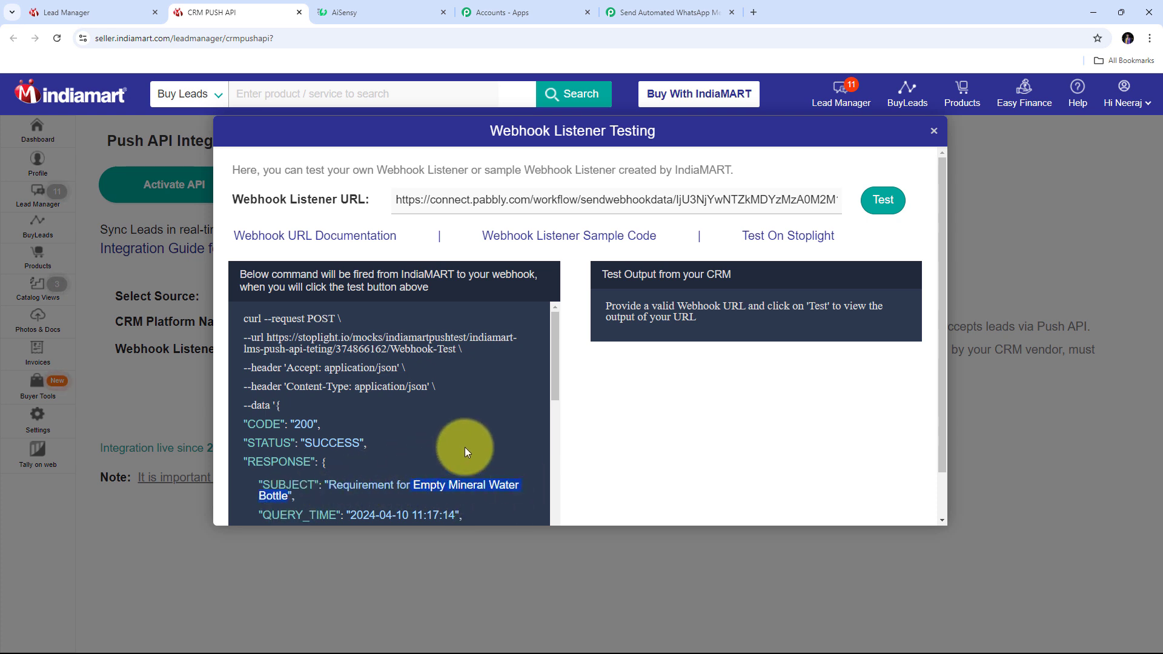
click(503, 430)
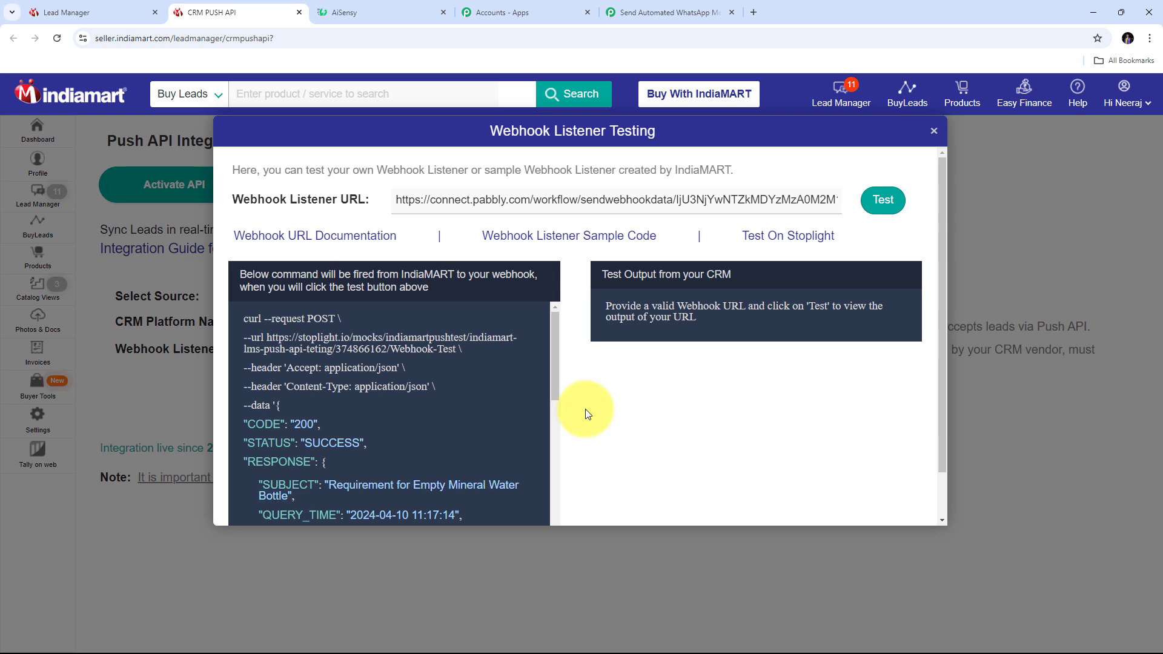
click(881, 203)
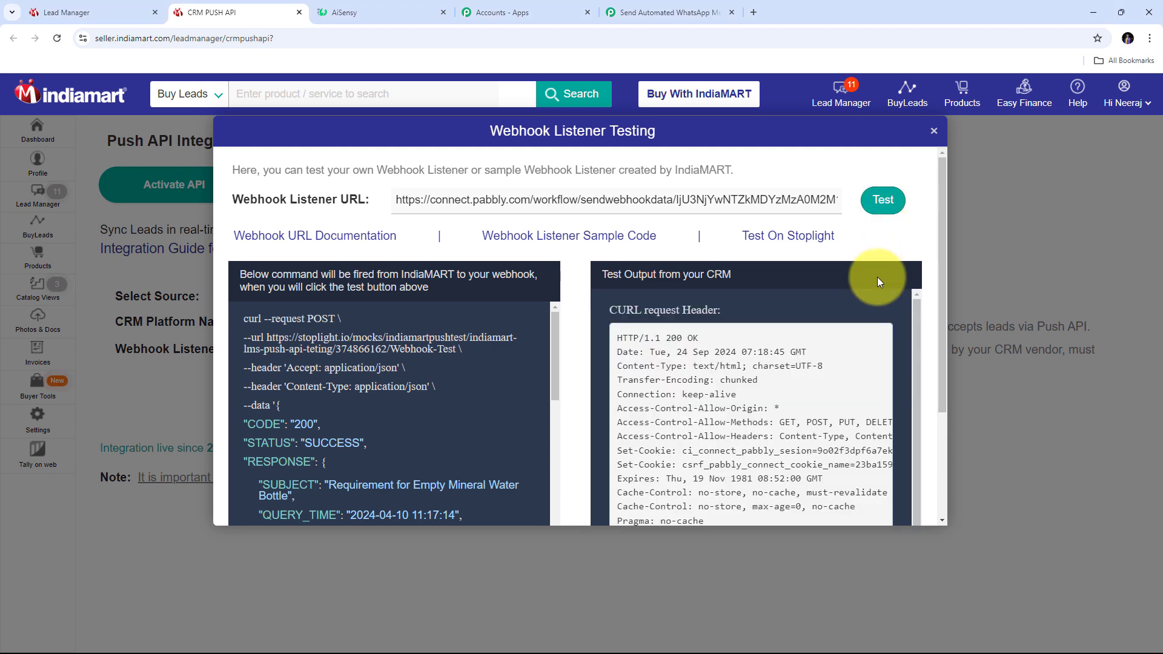
scroll(877, 279, down, 2)
scroll(877, 279, up, 2)
Switch to the Pabbly Connect workflow and examine the captured lead's subject, state, pincode, name, phone and mobile fields
click(666, 10)
scroll(1016, 280, down, 5)
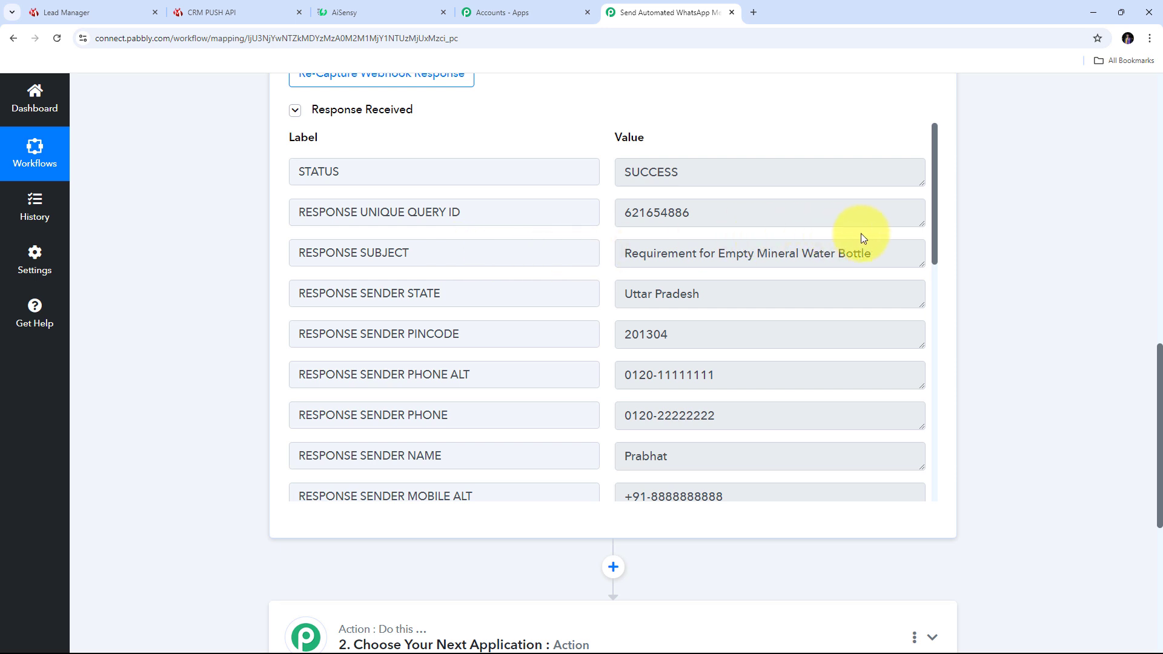
drag(892, 253, 616, 253)
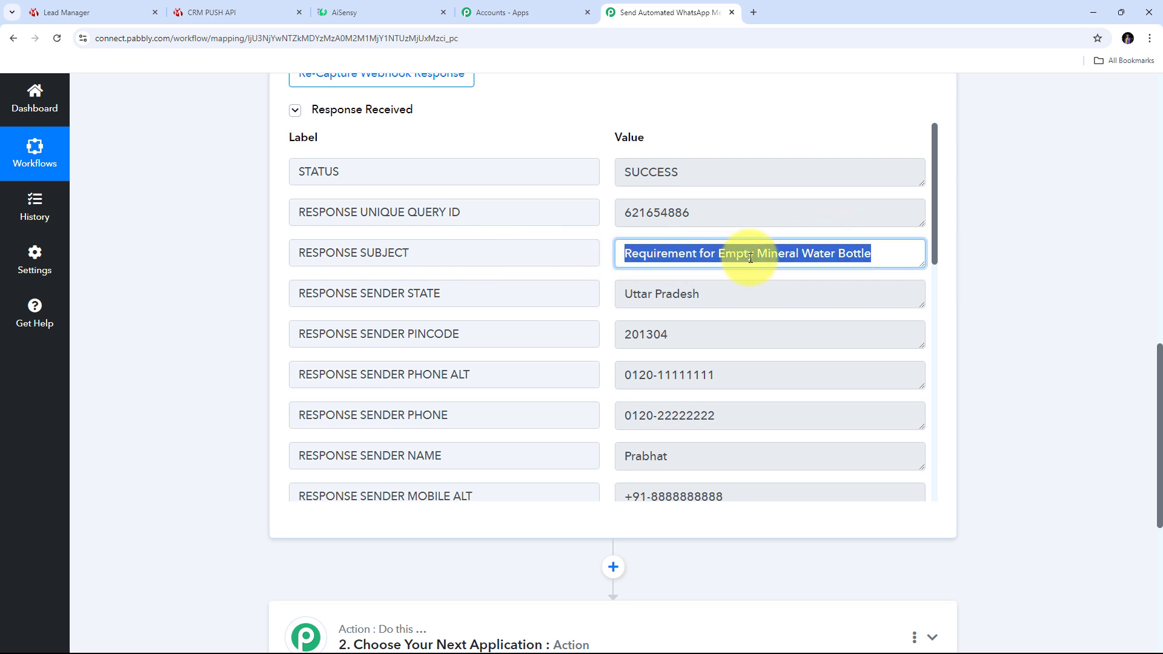
drag(878, 255, 706, 265)
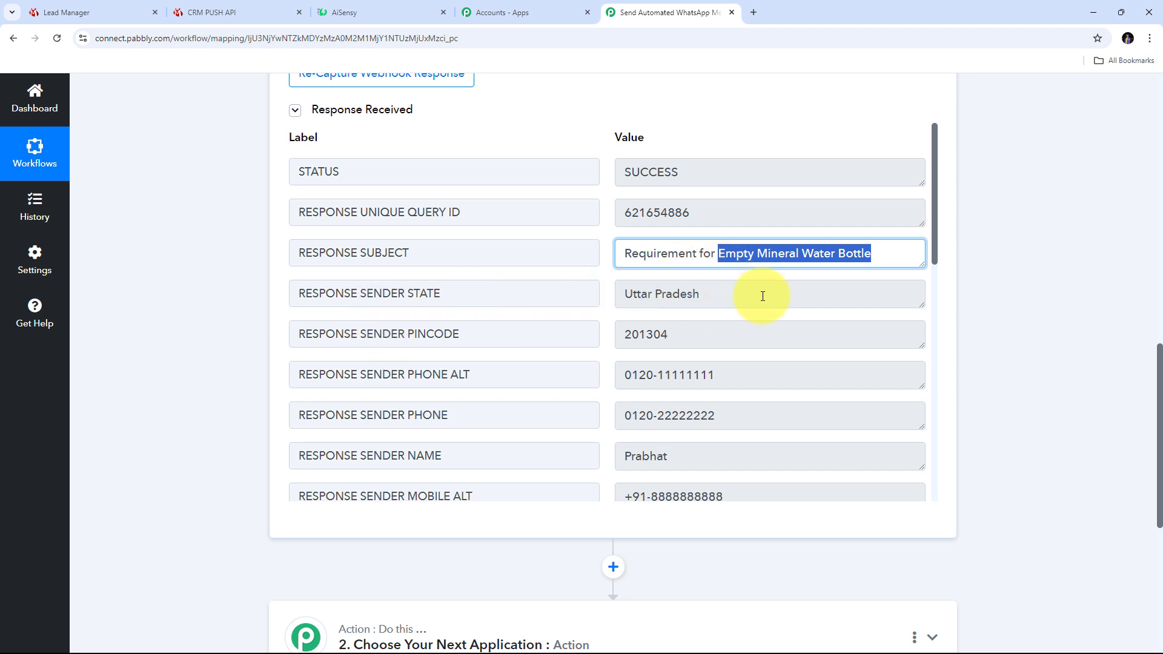
drag(761, 294, 522, 307)
click(657, 339)
double_click(657, 339)
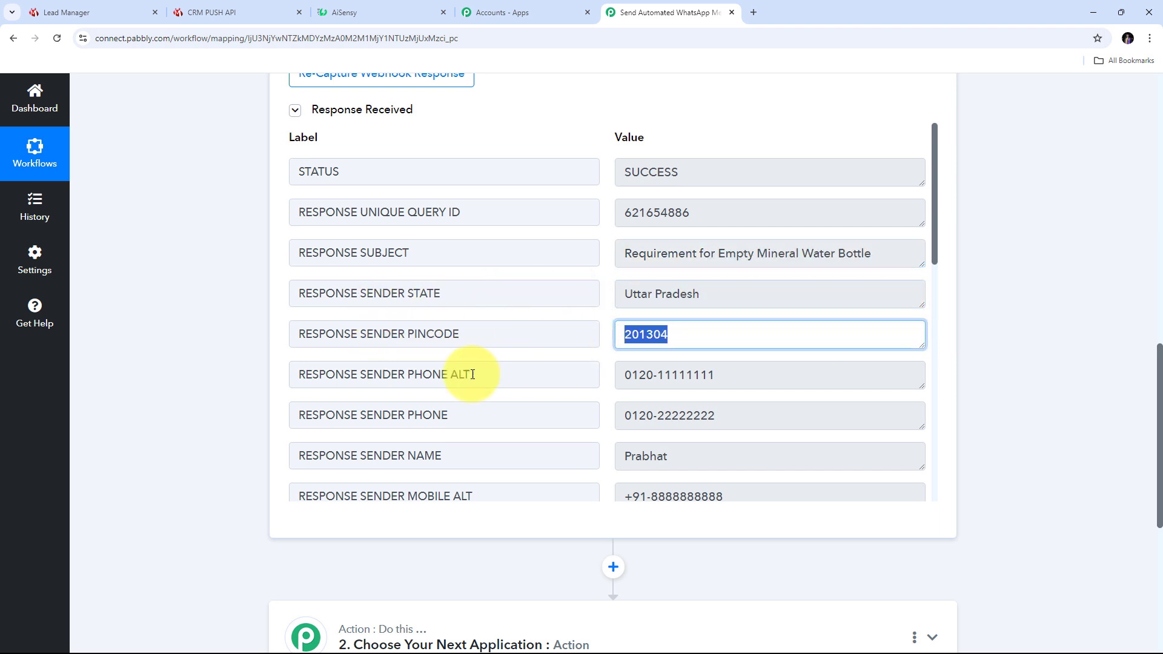
drag(771, 371, 583, 381)
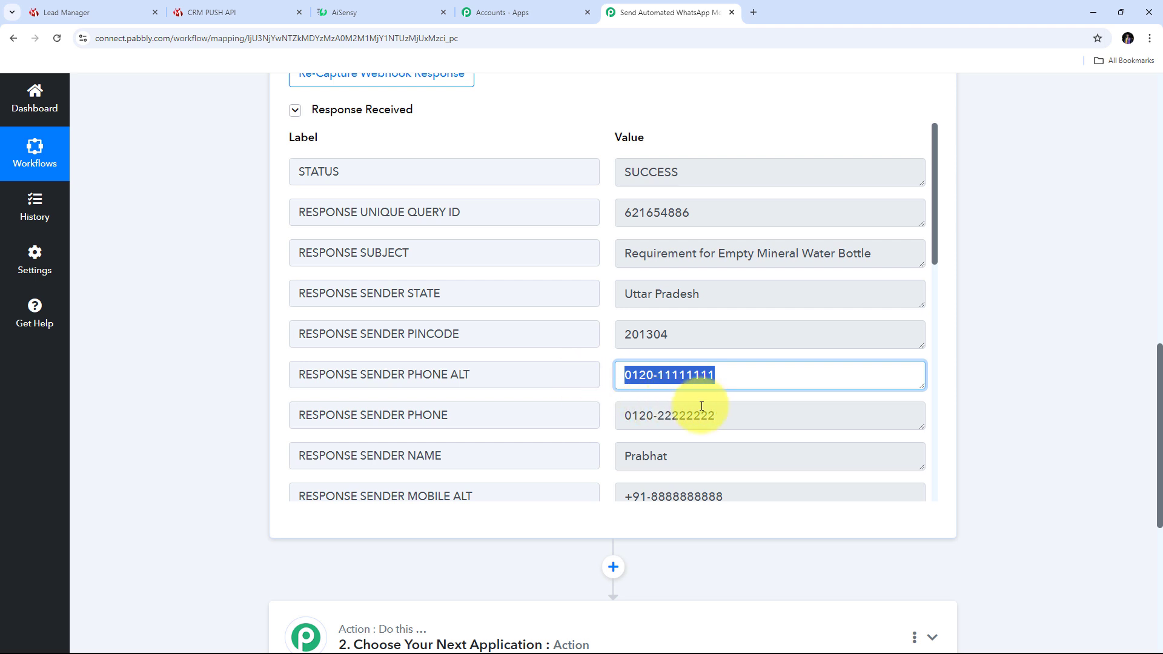
drag(755, 416, 574, 428)
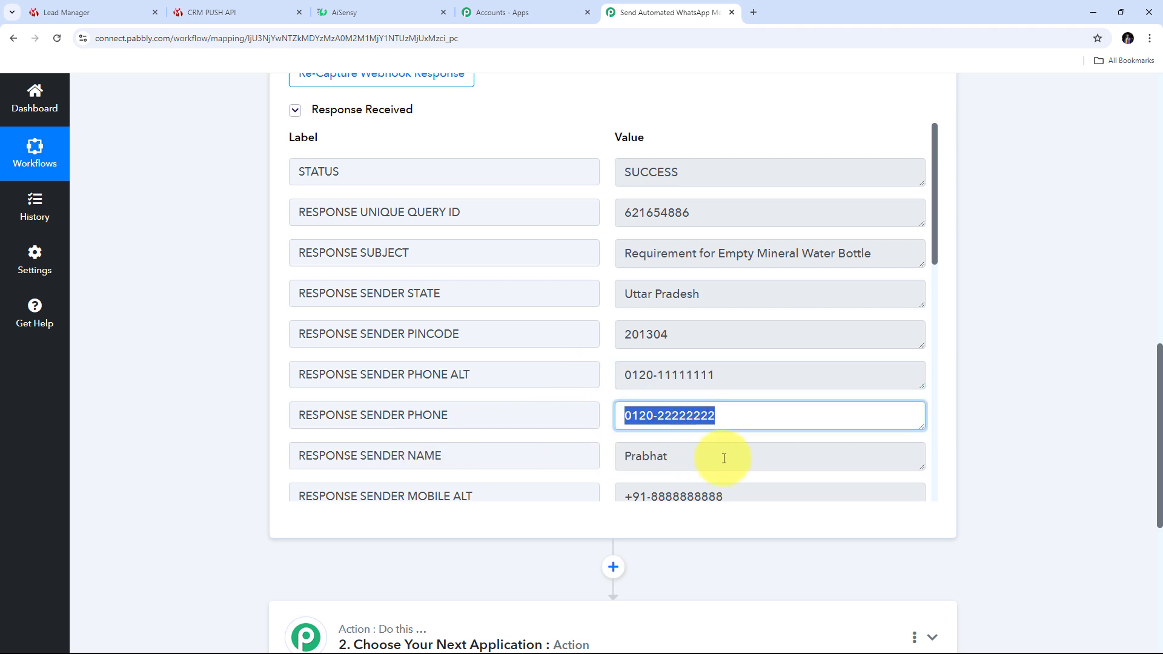
drag(722, 459, 558, 459)
scroll(376, 494, down, 1)
drag(757, 436, 602, 435)
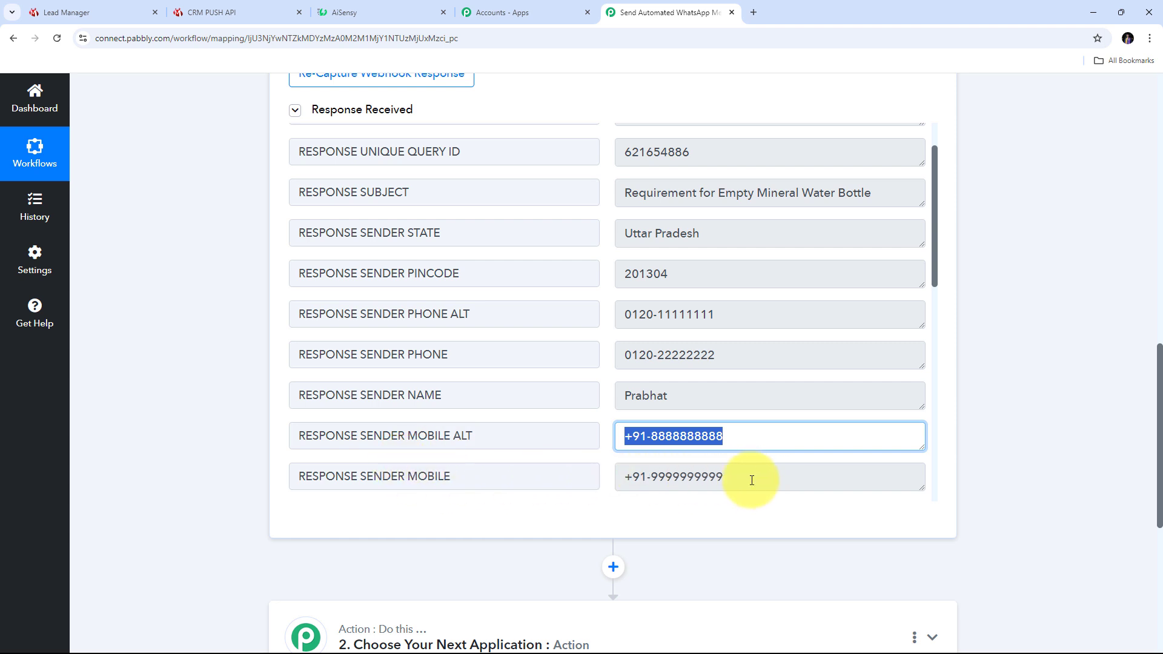
drag(751, 478, 603, 485)
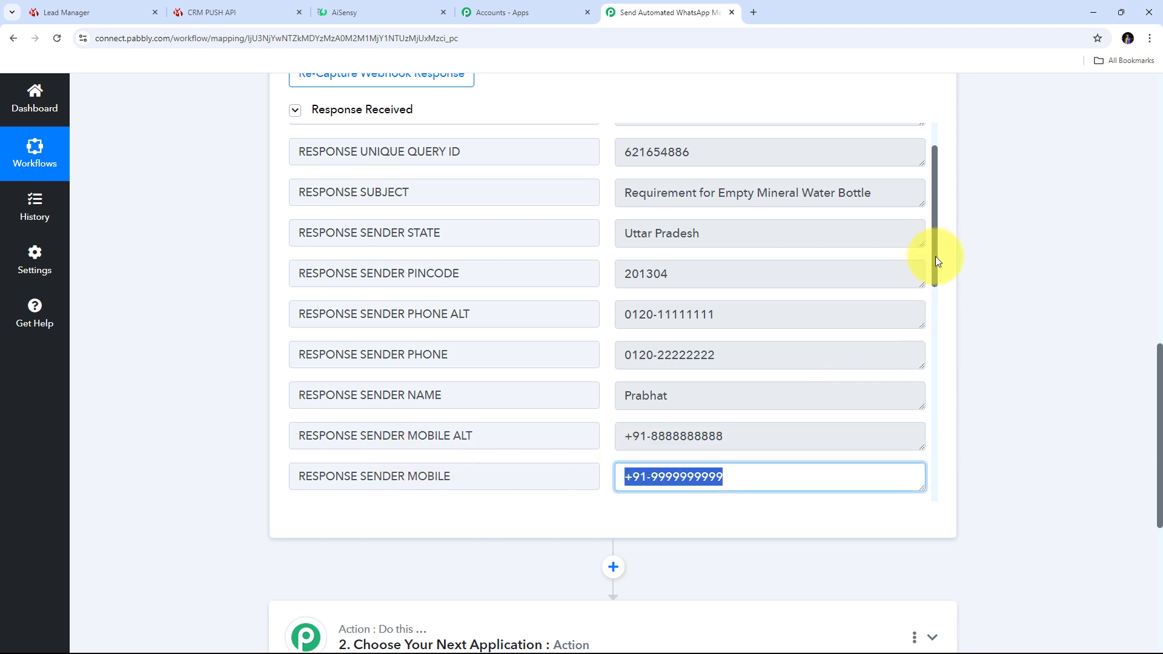
Examine the captured lead's e-mail, company, country, city and address fields, plus the product name and full query message
scroll(935, 260, down, 5)
drag(772, 184, 480, 187)
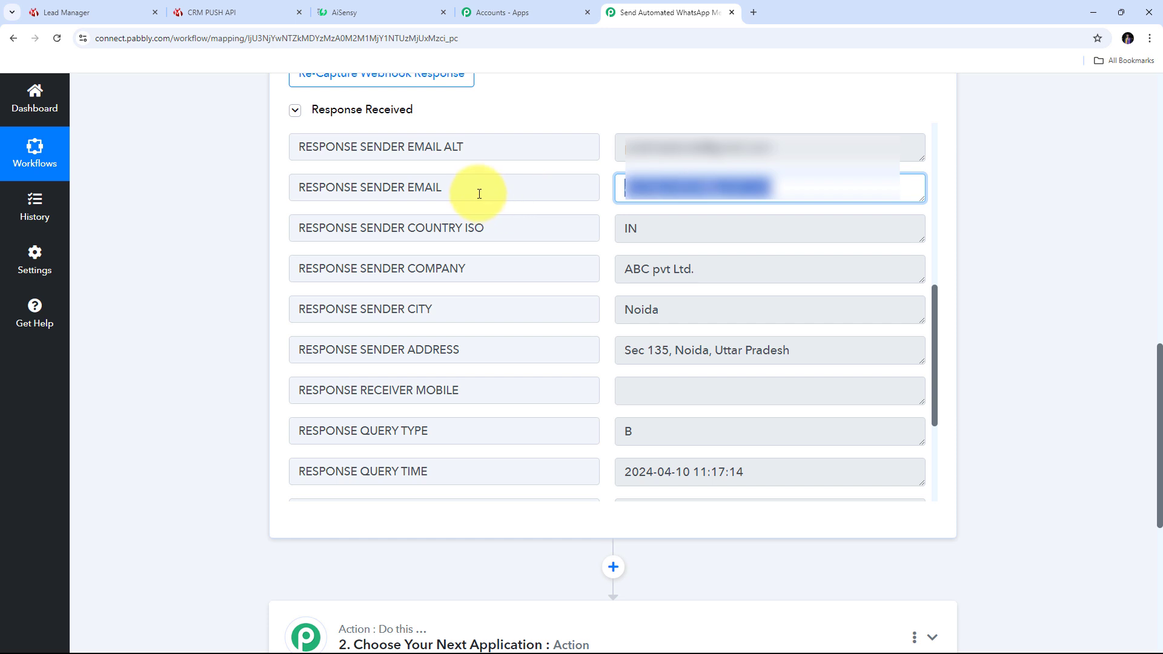
drag(788, 148, 489, 178)
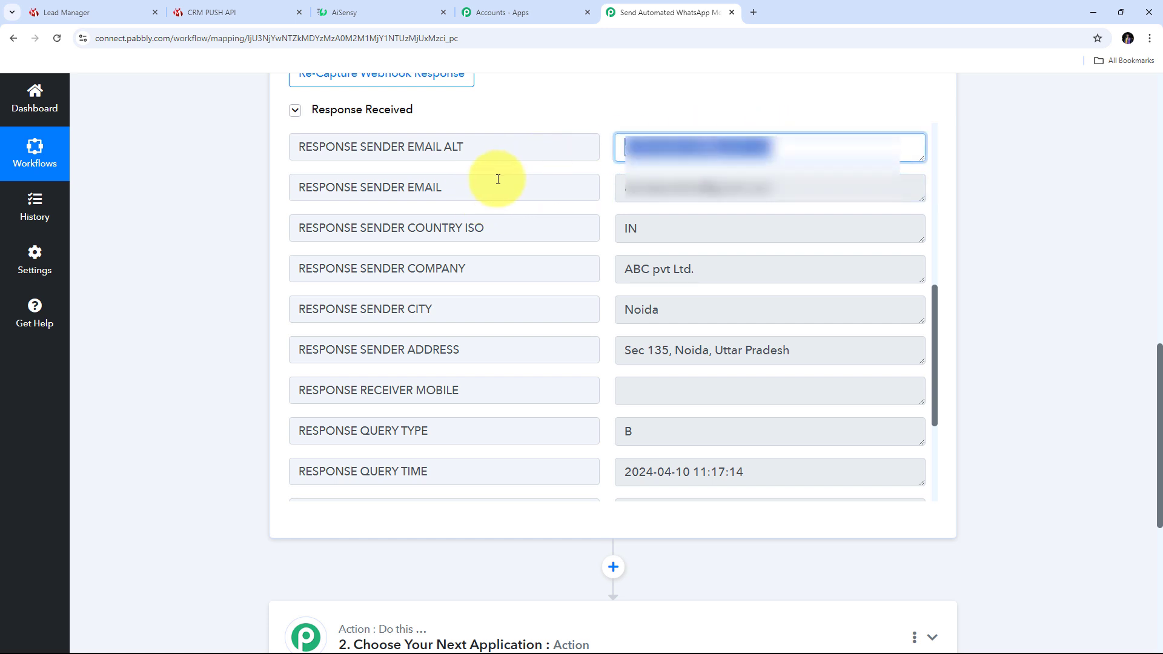
drag(751, 267, 599, 275)
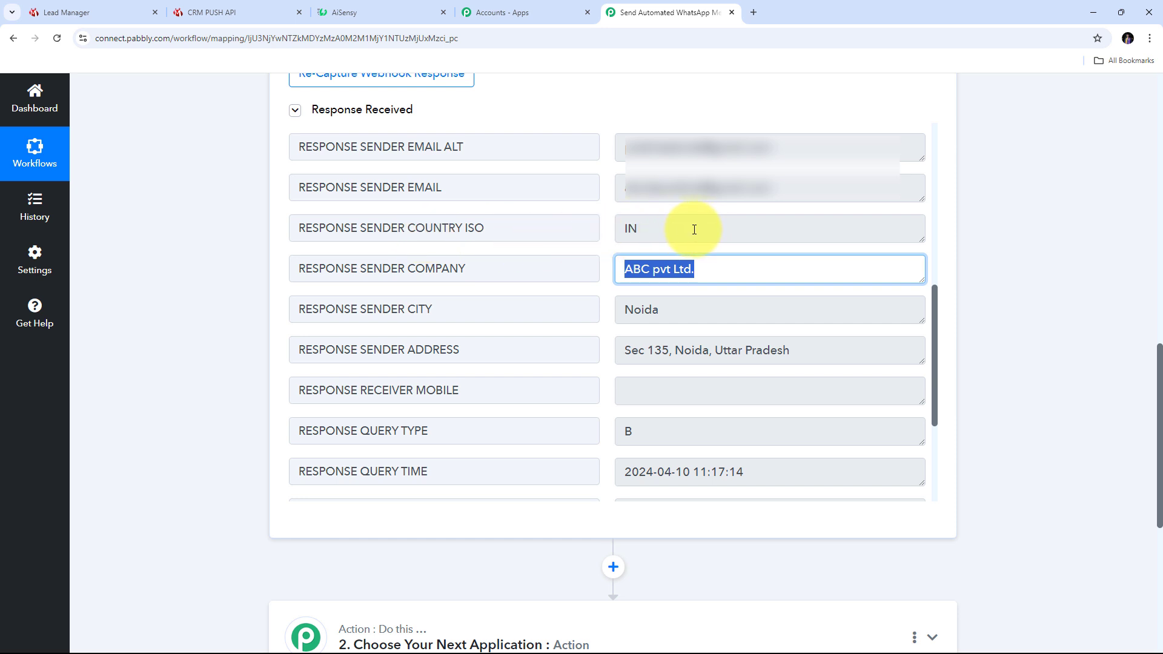
drag(694, 229, 509, 235)
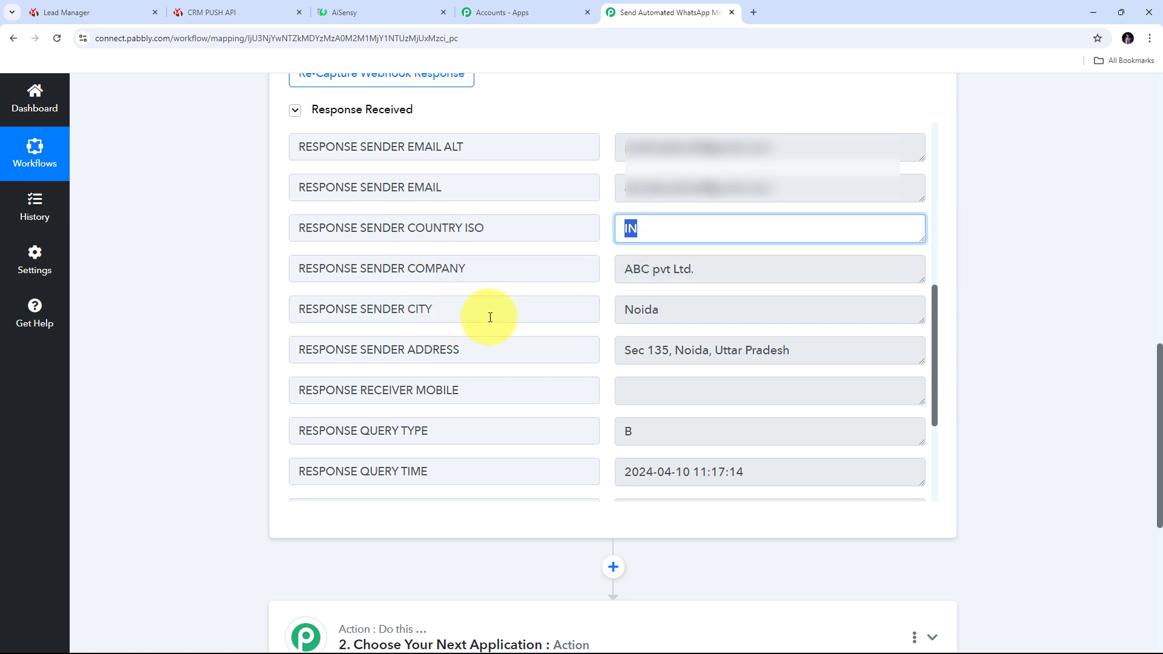
drag(696, 317, 576, 299)
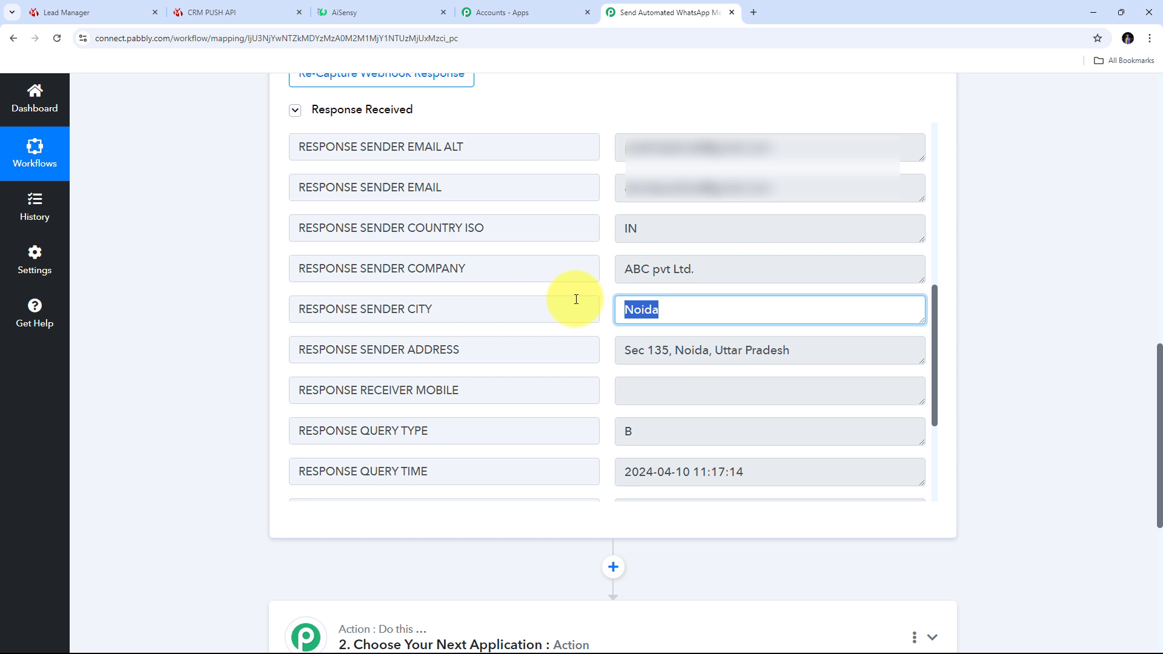
drag(849, 349, 592, 358)
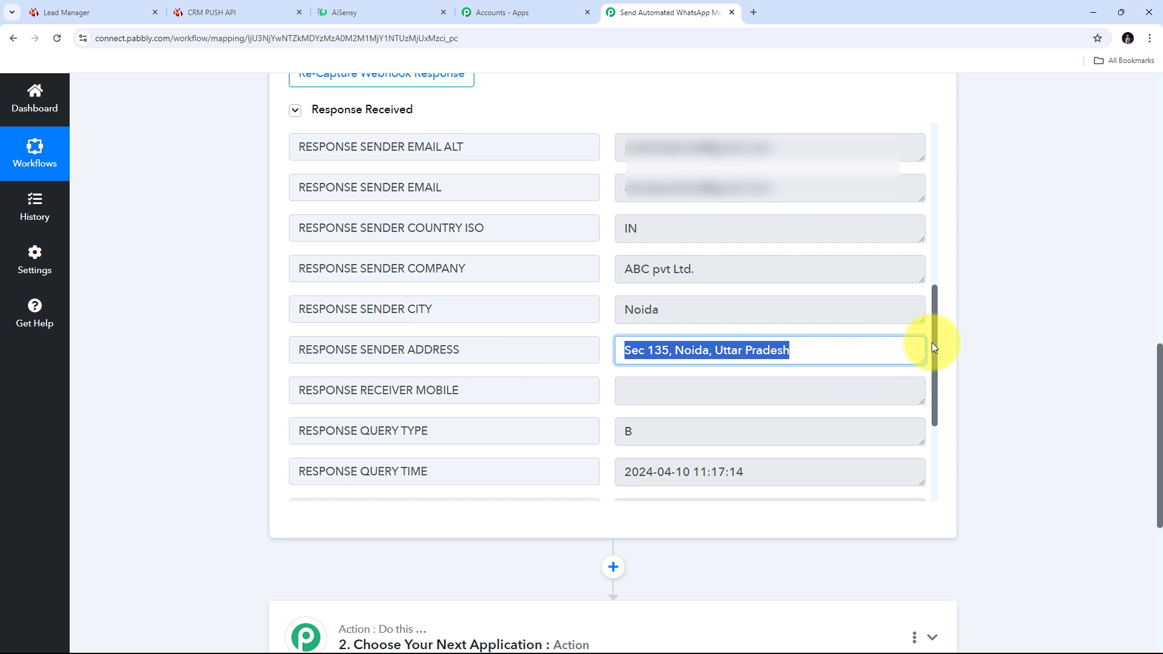
scroll(932, 346, down, 3)
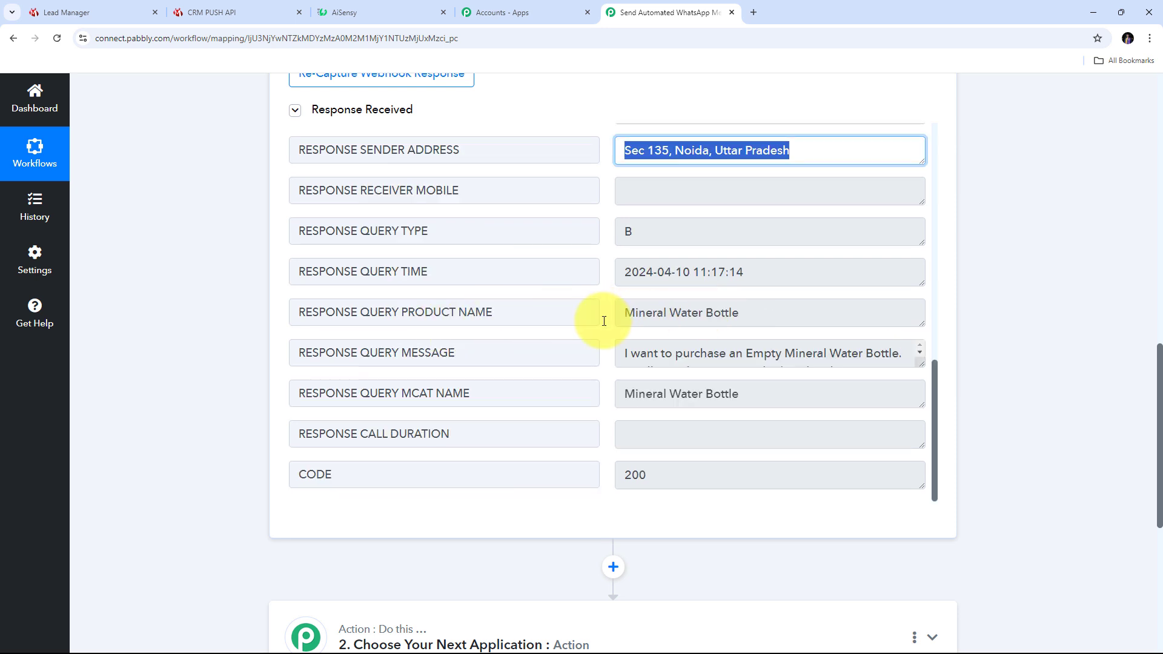
click(830, 313)
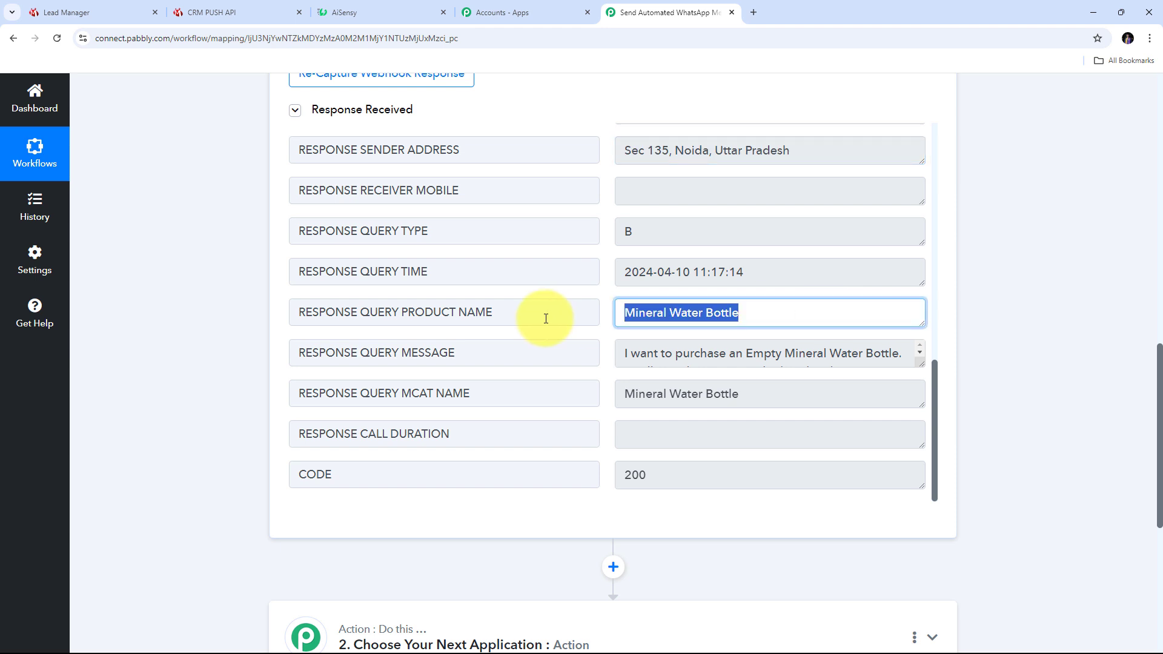
drag(920, 363, 919, 450)
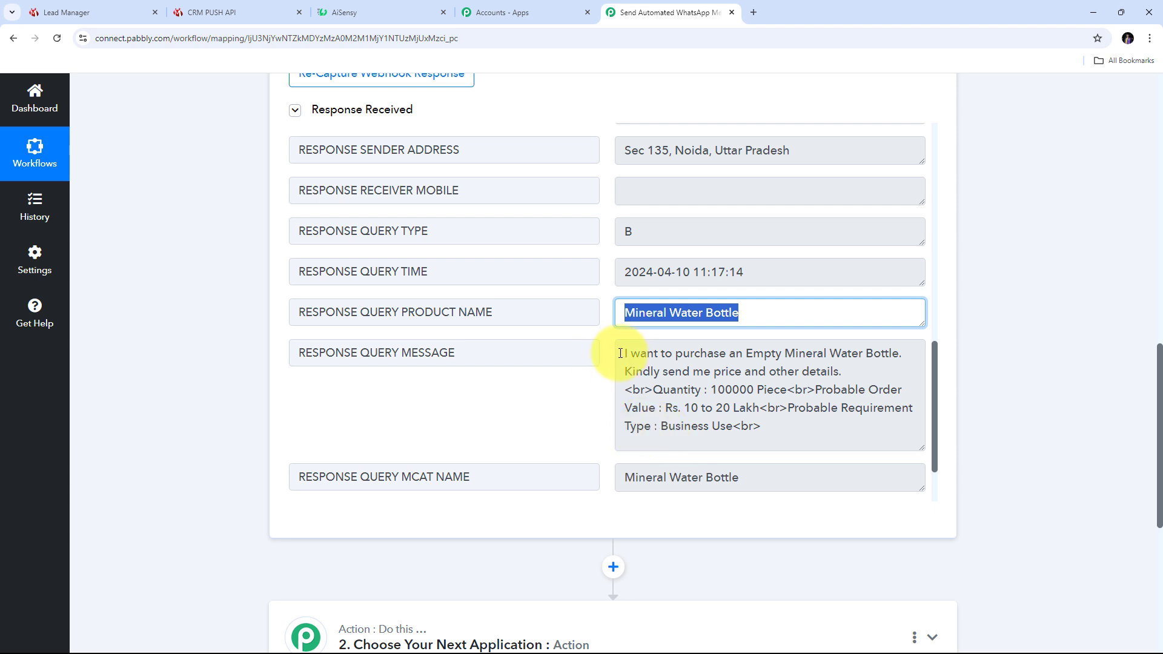
click(593, 407)
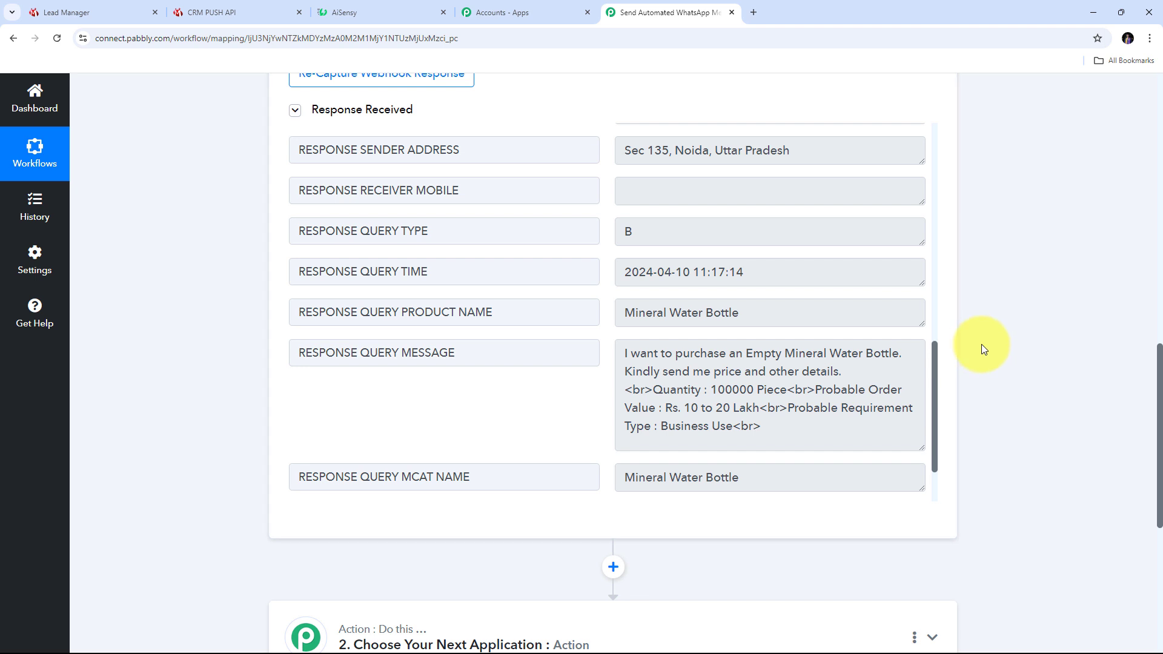
Choose WhatsApp by AiSensy as the workflow's action app, with Send Template Message as the action event
scroll(988, 343, down, 3)
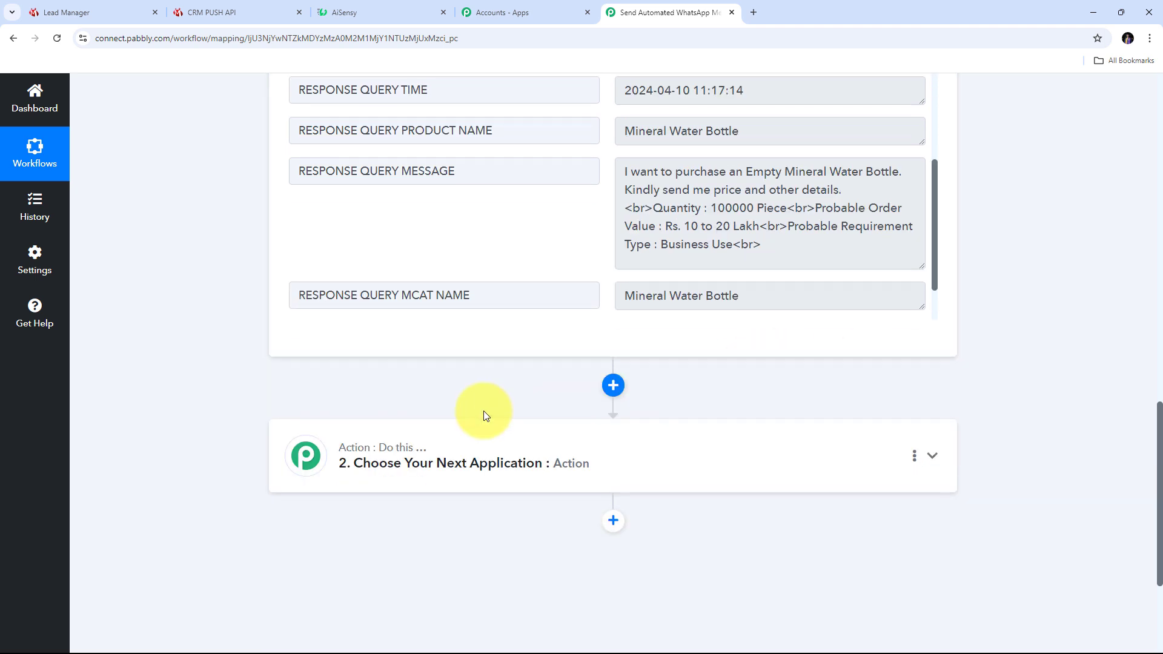
scroll(808, 386, down, 2)
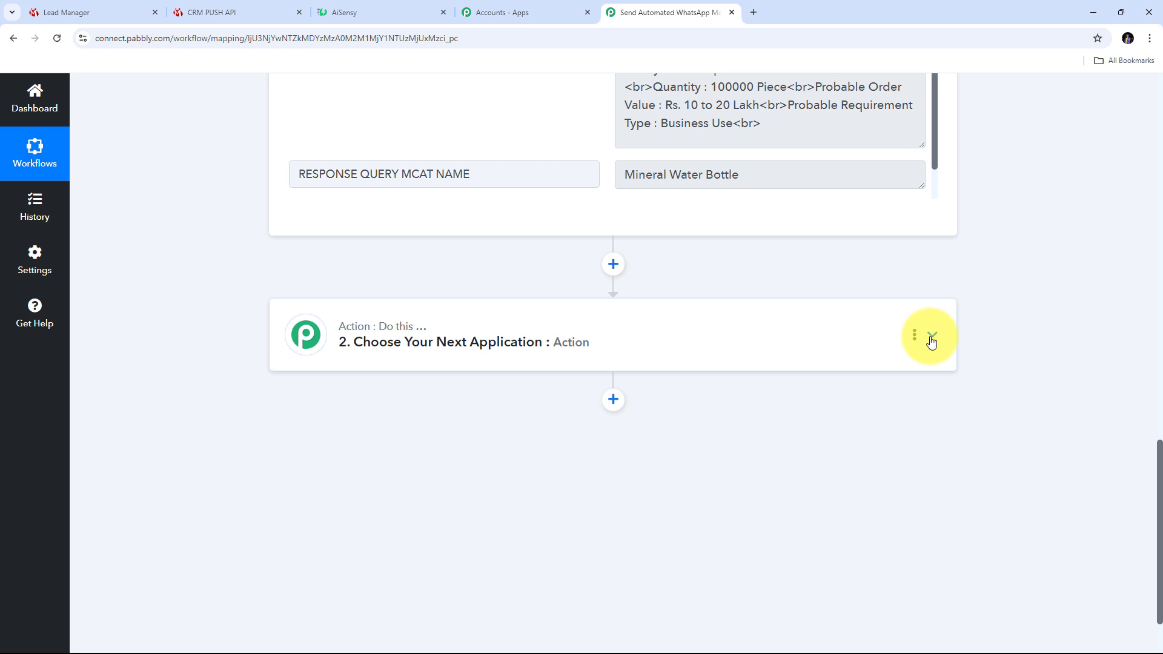
click(933, 334)
scroll(384, 390, up, 4)
click(367, 335)
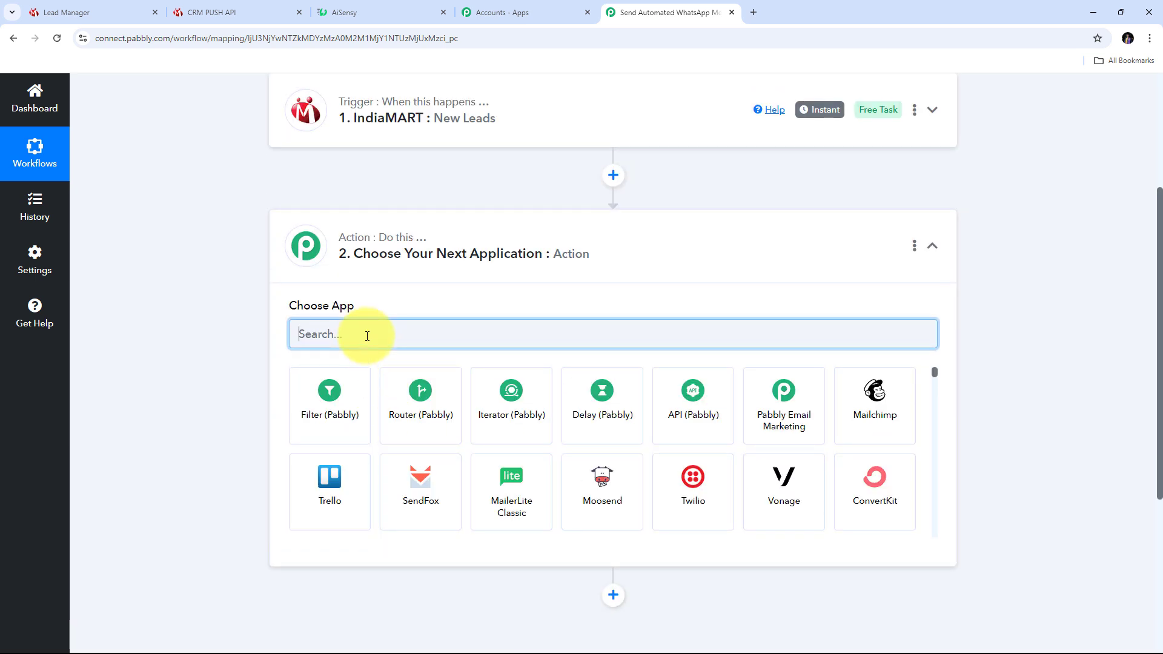
text(Ais)
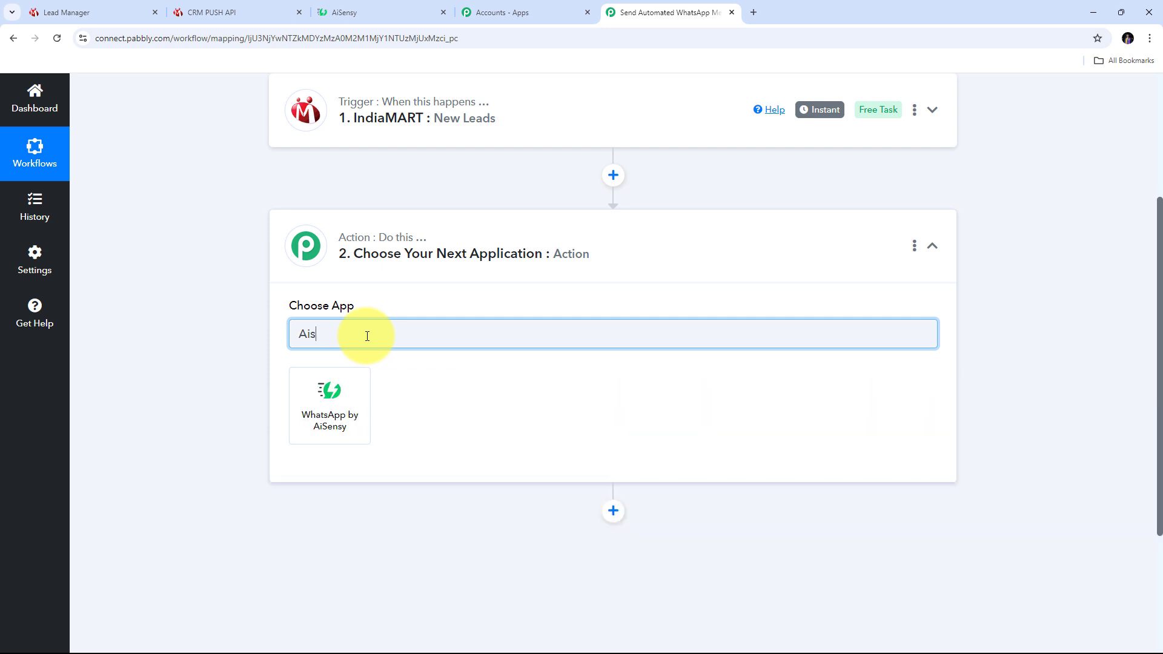
key(BackSpace)
text(Sensy)
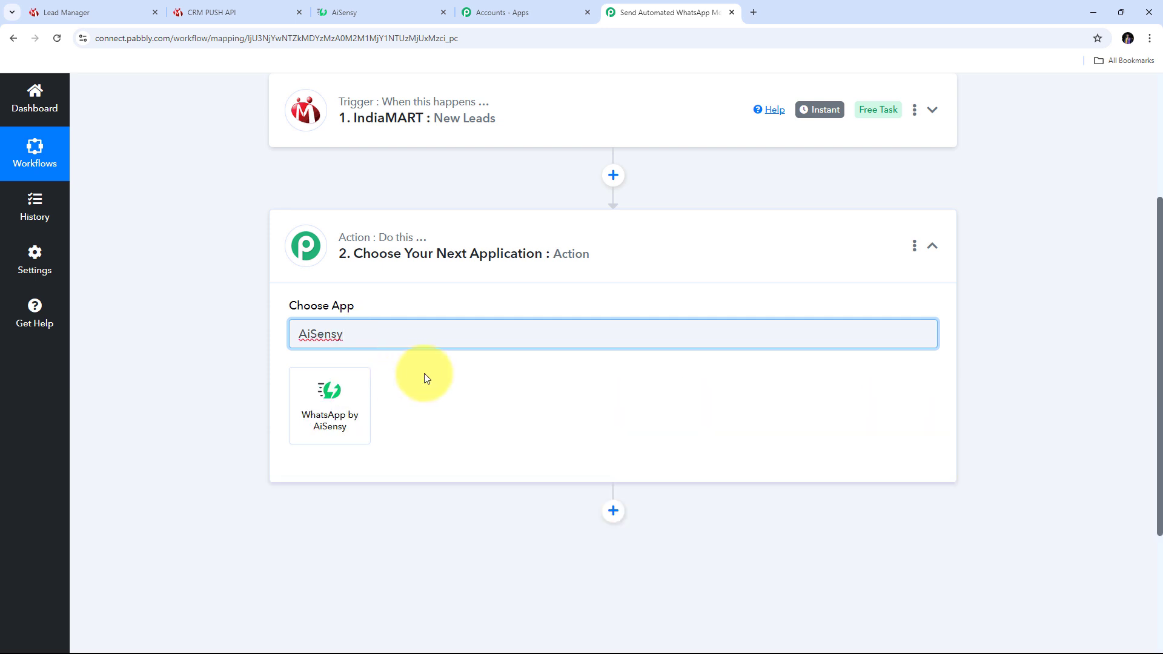
click(328, 404)
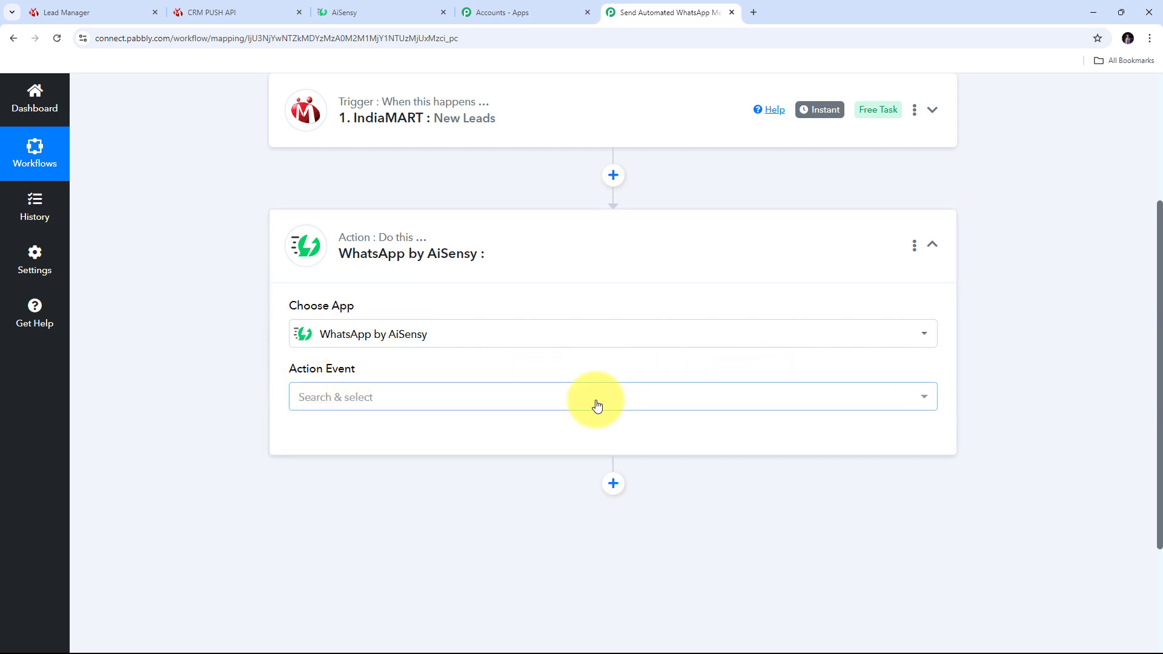
click(653, 408)
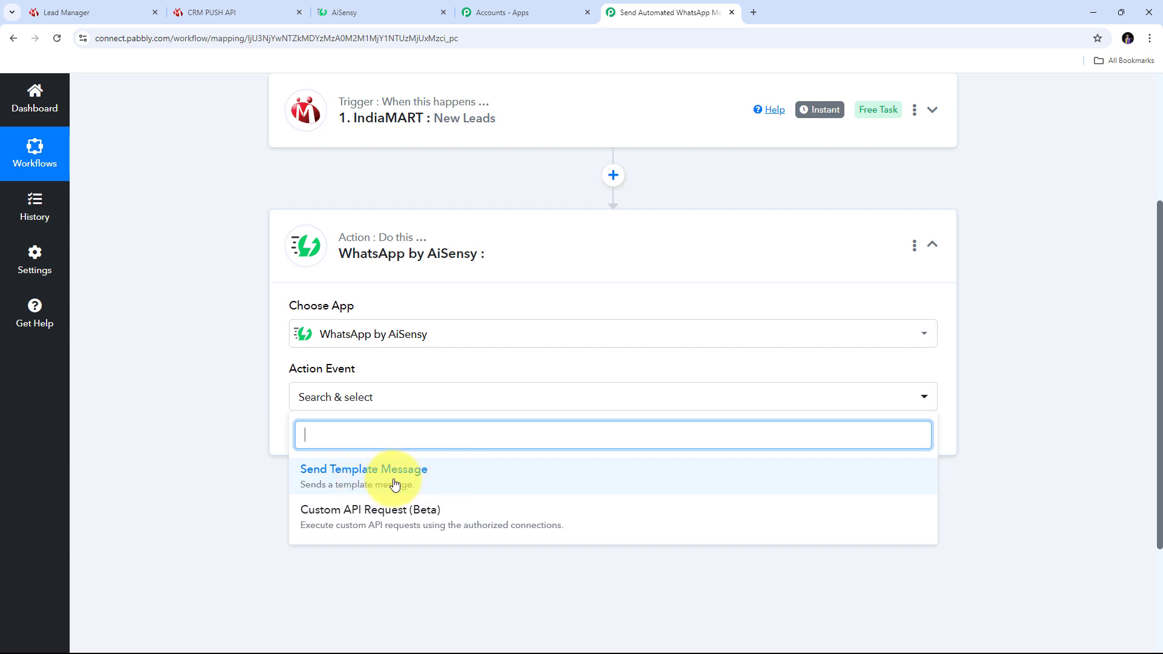
click(370, 478)
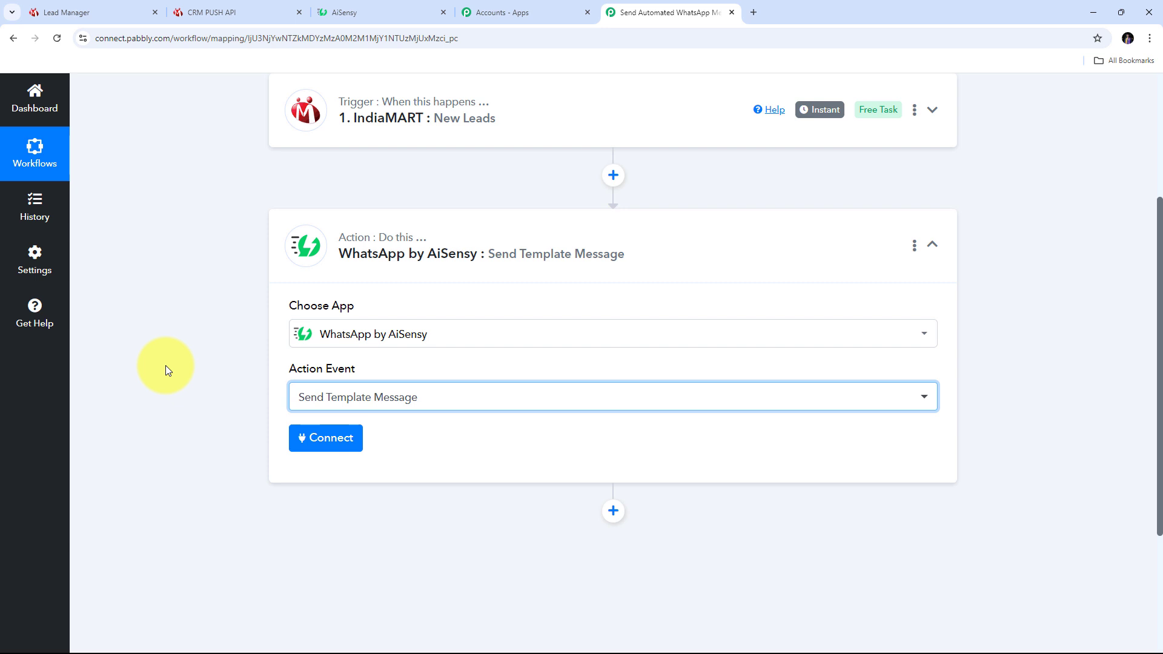
Start adding a new WhatsApp by AiSensy connection for the action and check its API key requirement
click(321, 440)
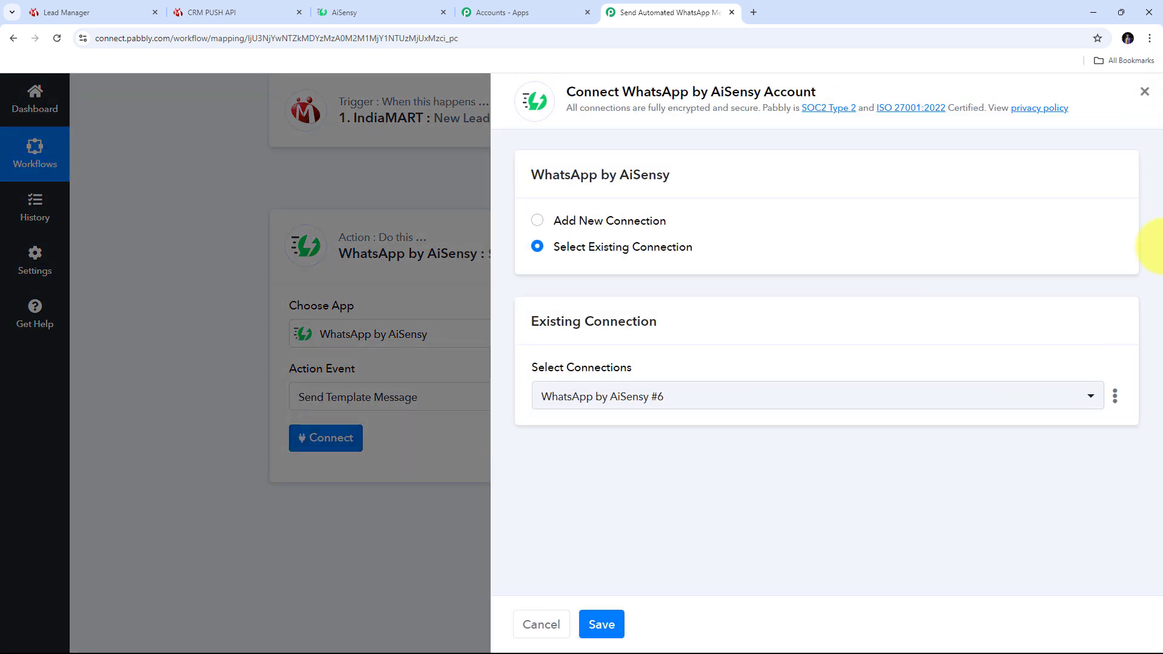
click(584, 222)
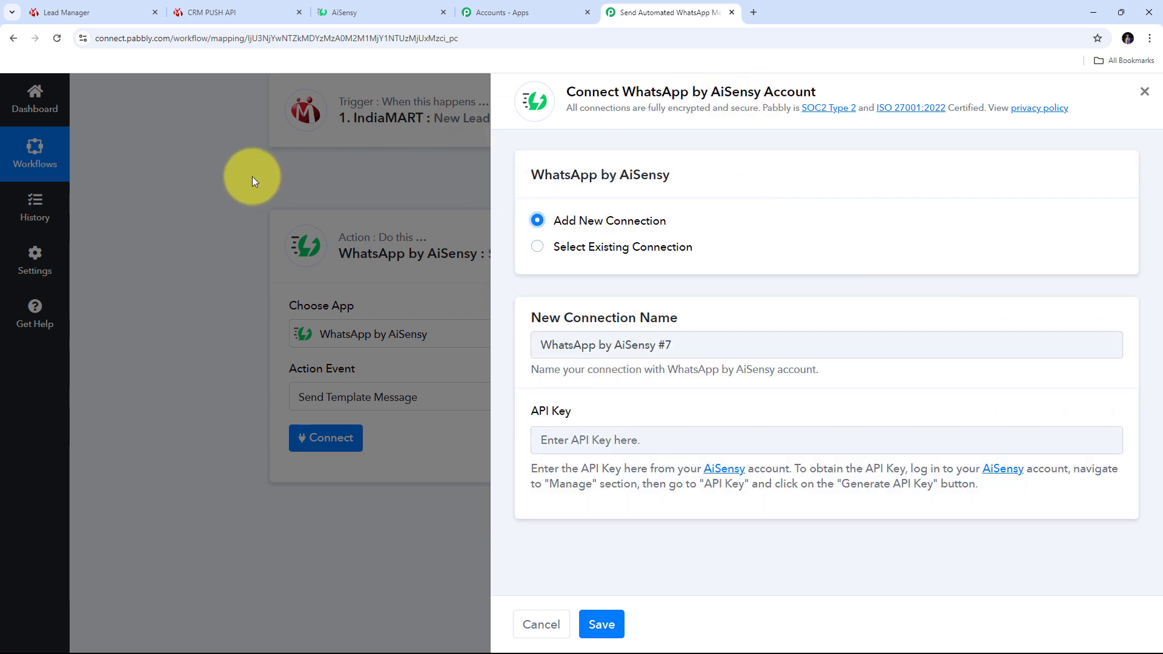
drag(529, 412, 596, 417)
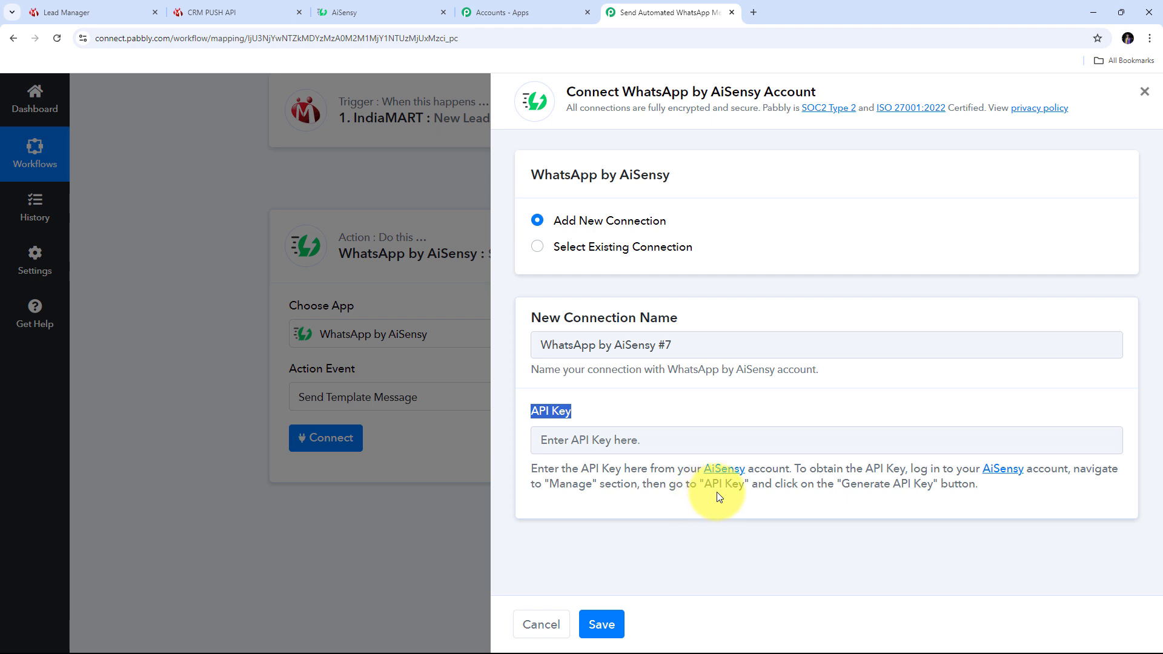
click(622, 414)
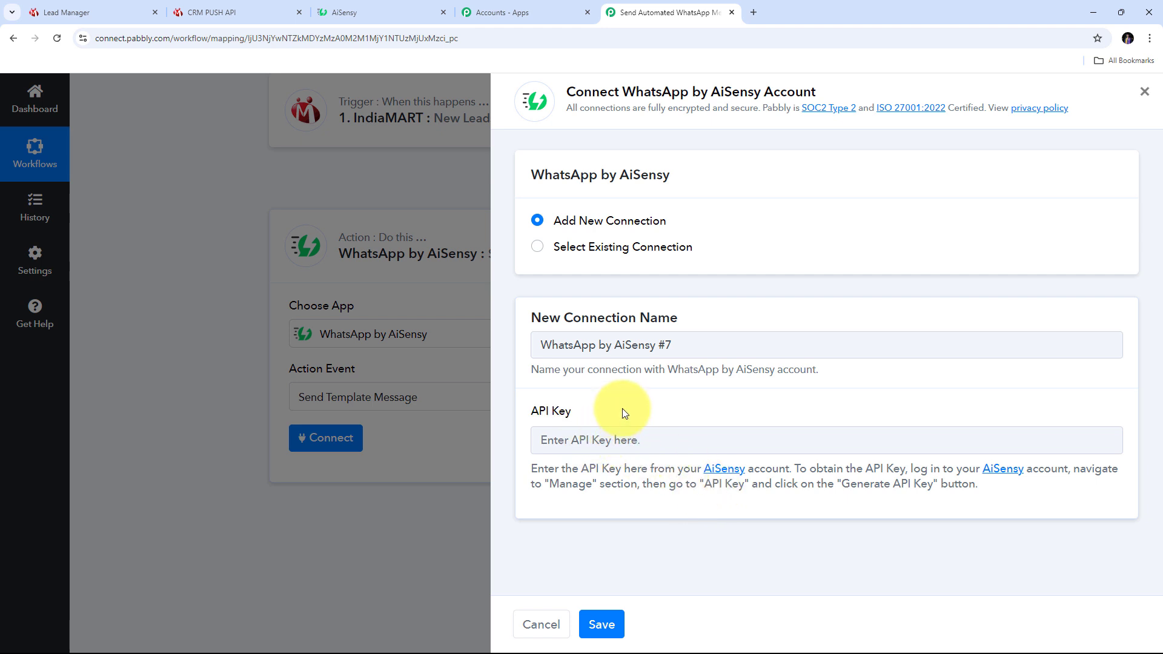
Switch to AiSensy, regenerate the account's API key and copy the new key
click(354, 10)
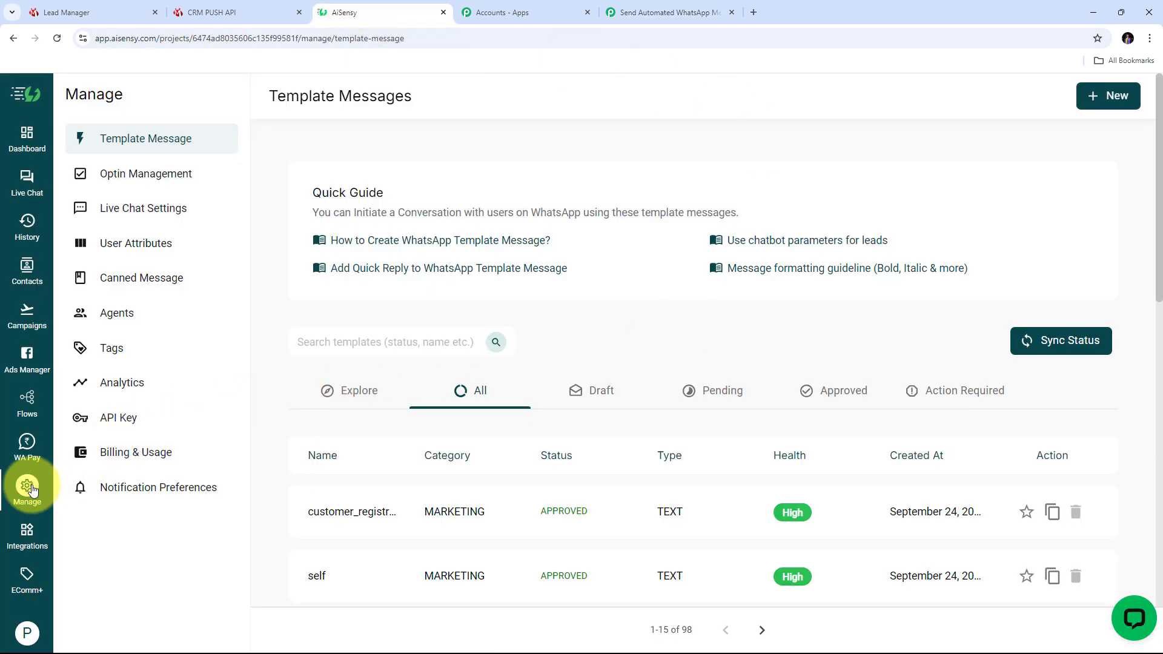
click(112, 424)
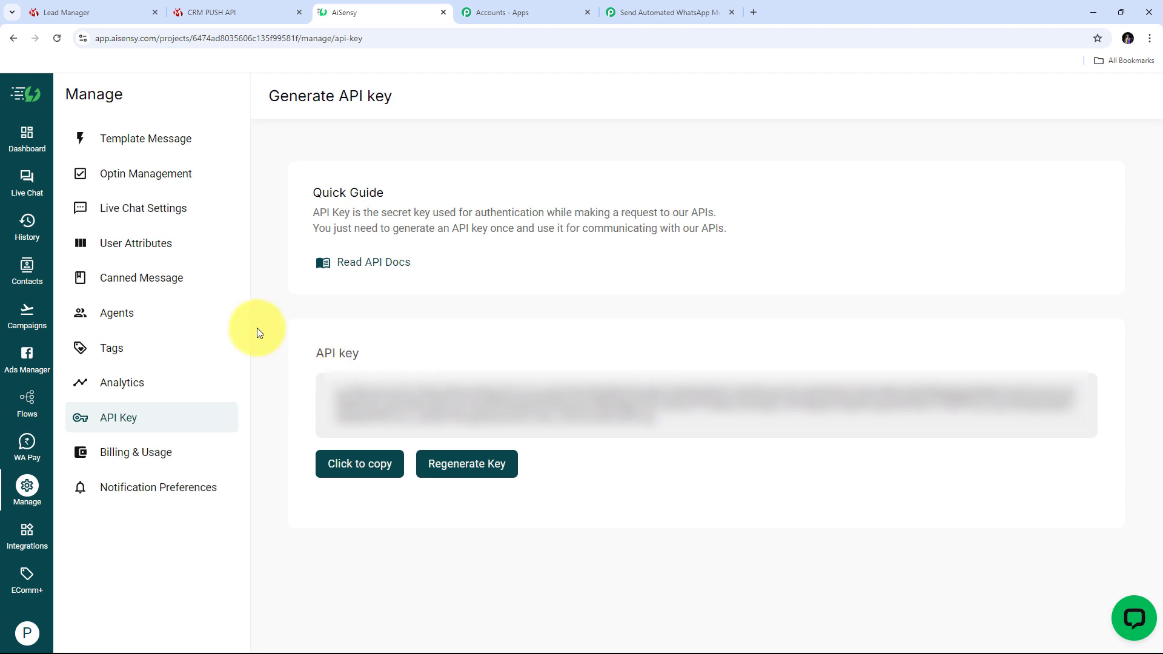
click(457, 470)
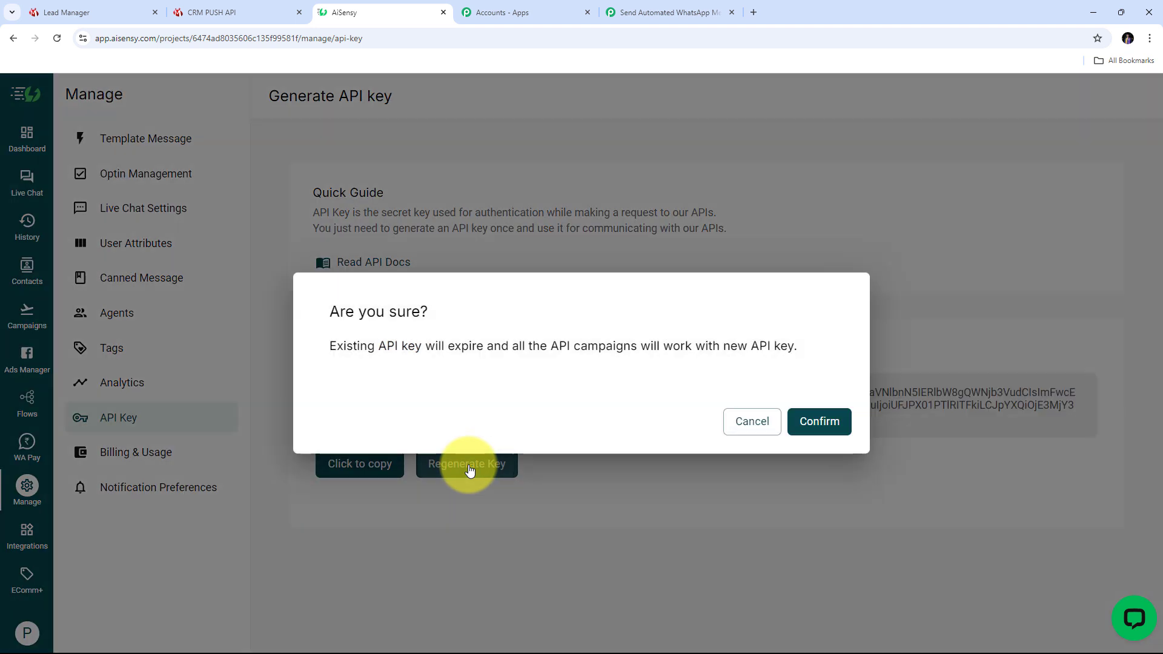
click(823, 433)
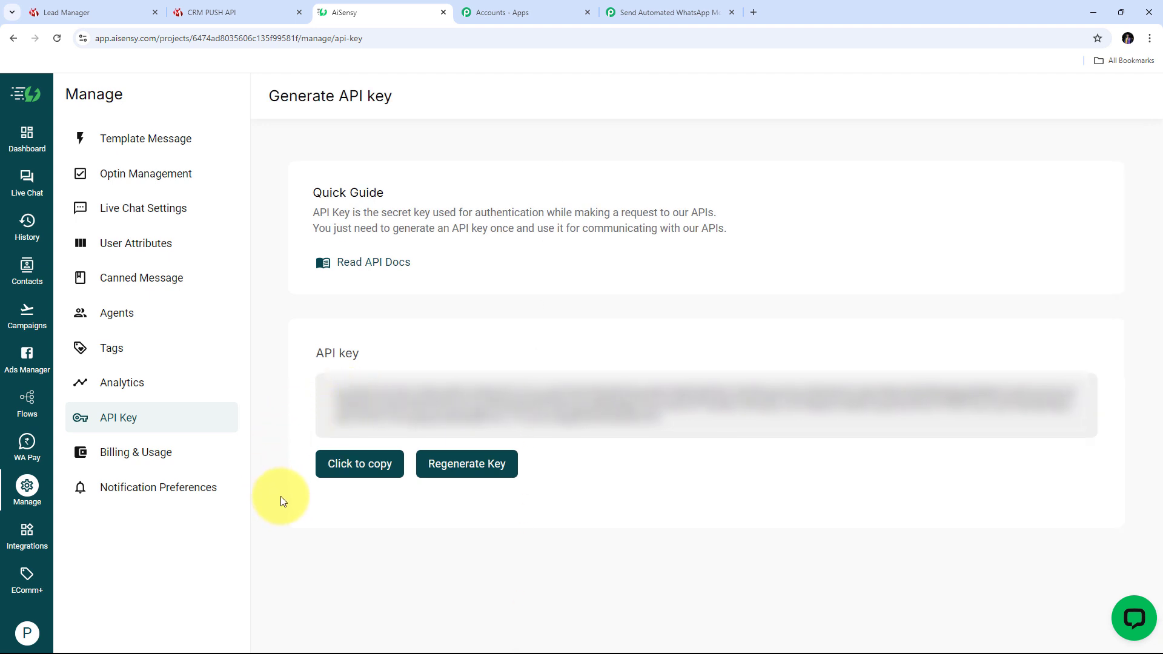
click(353, 470)
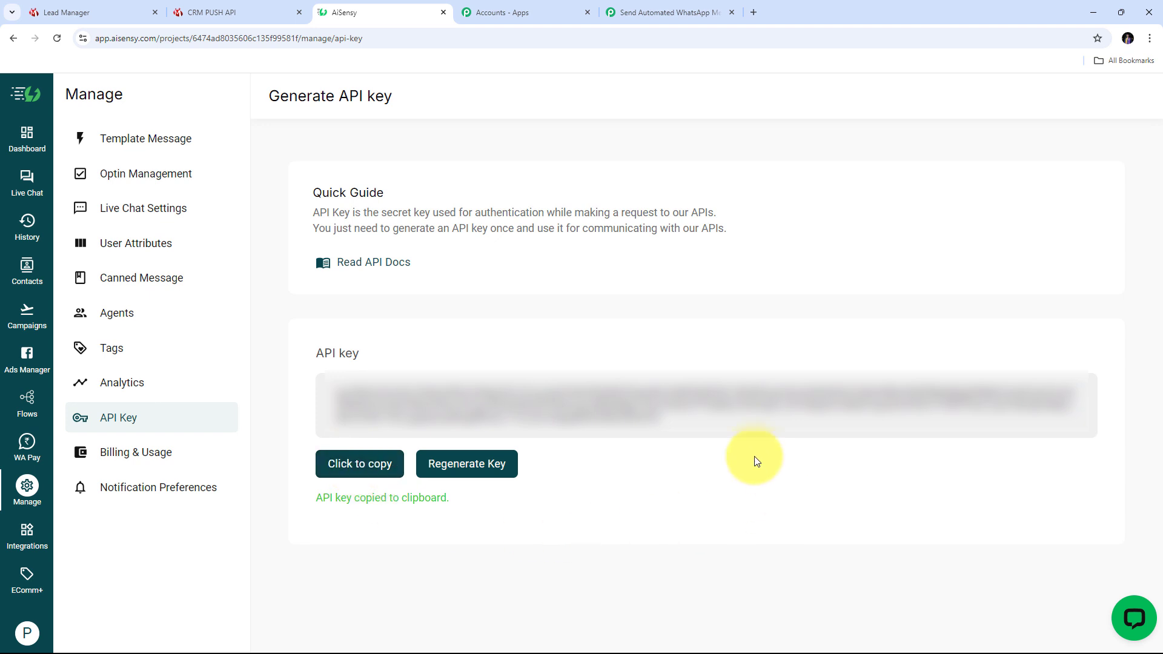
Return to the Pabbly Connect workflow, paste the API key into the new AiSensy connection and save it
click(667, 14)
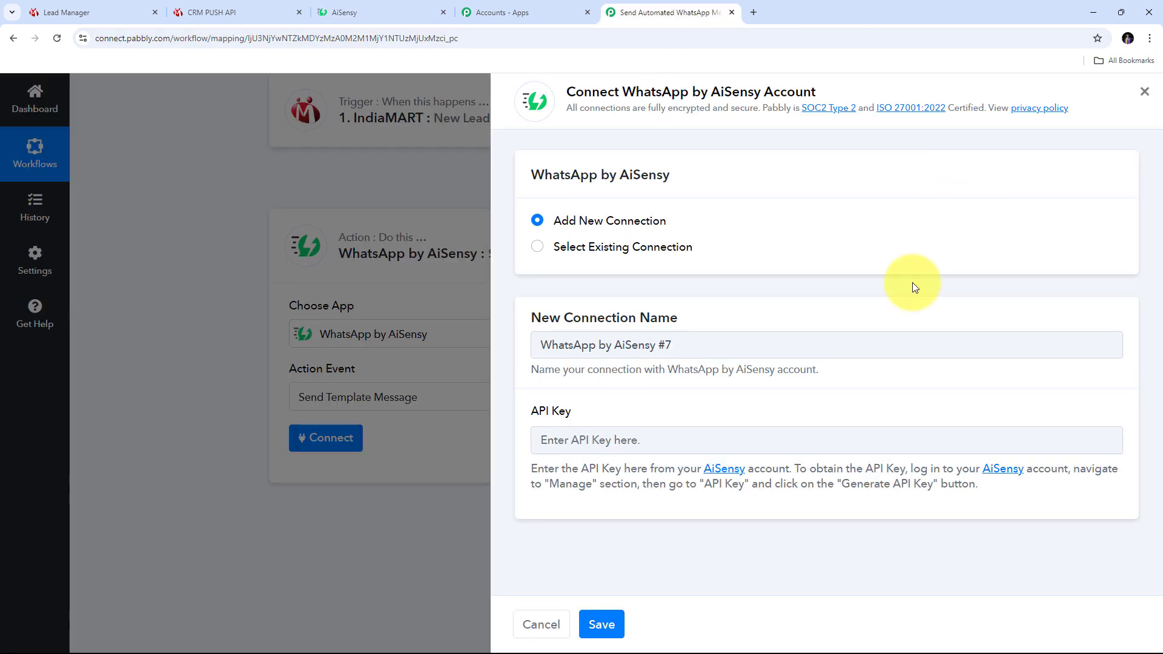
click(571, 441)
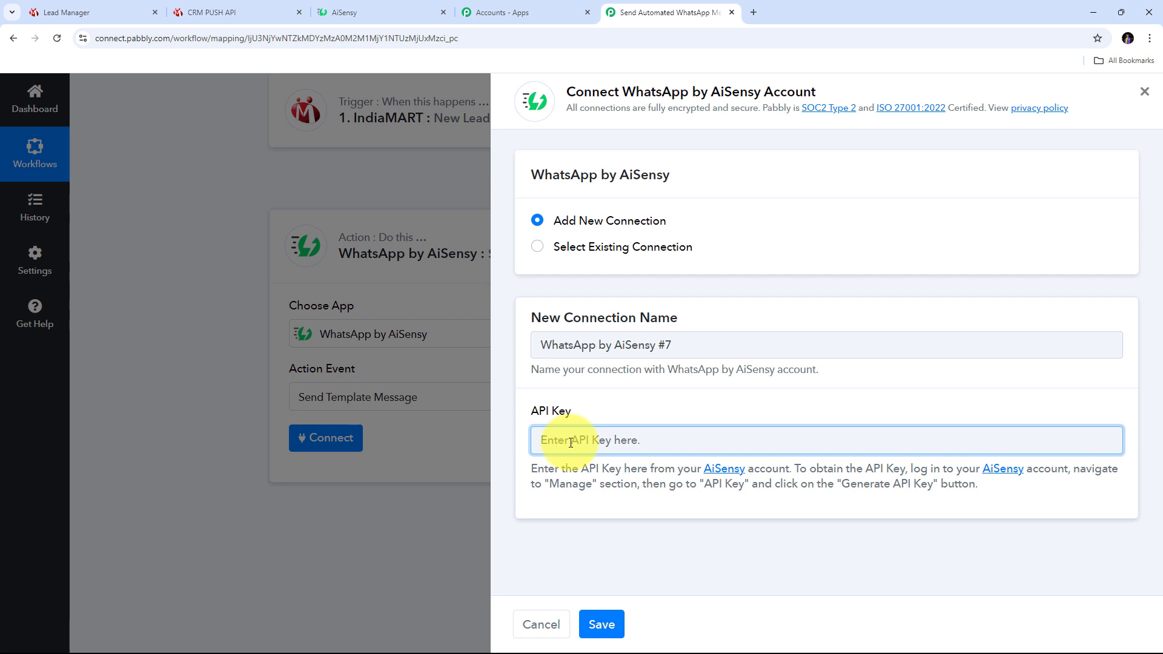
right_click(571, 441)
click(602, 298)
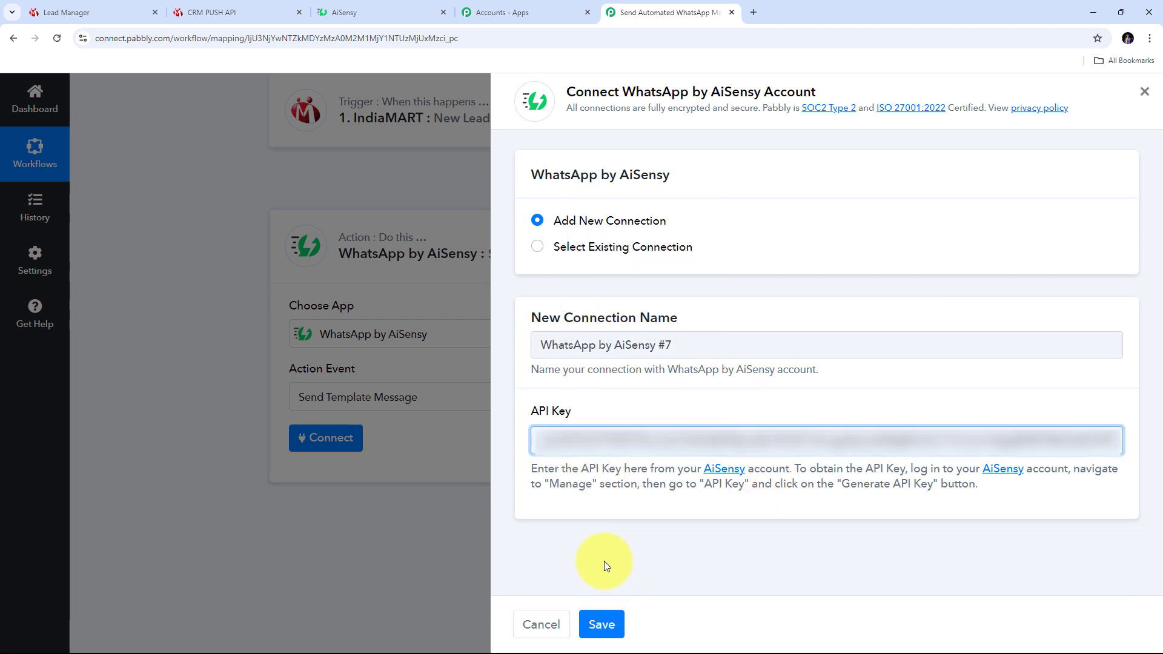
click(611, 627)
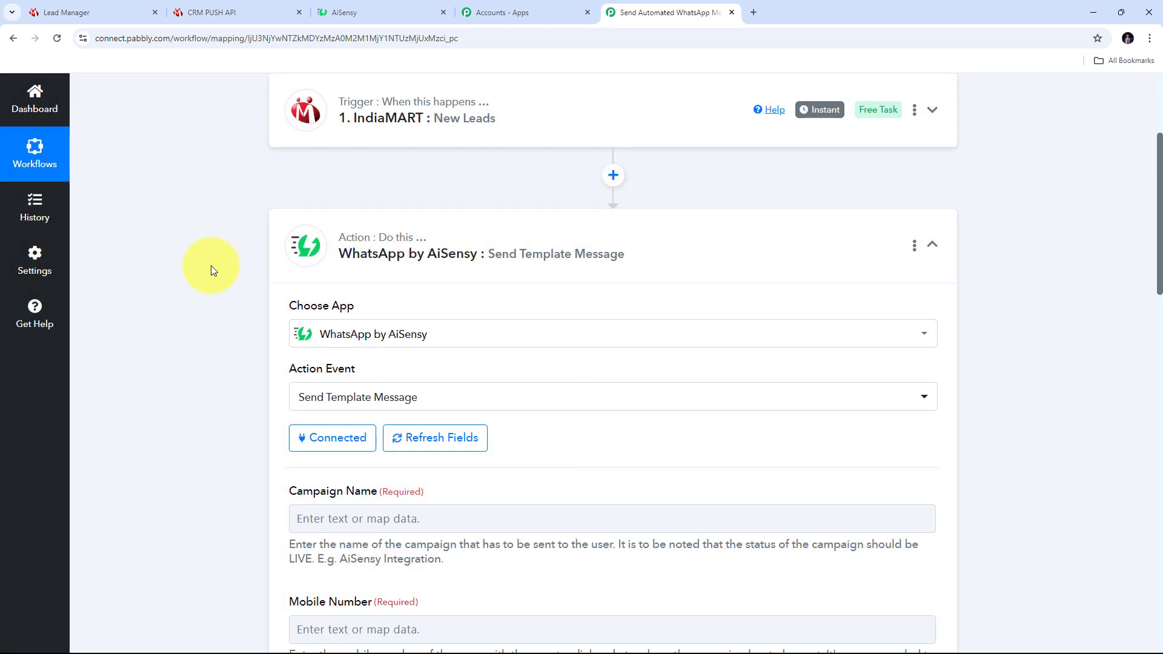
Check the action's message fields, and browse all template messages in AiSensy for the indiamart2 template
scroll(564, 305, down, 4)
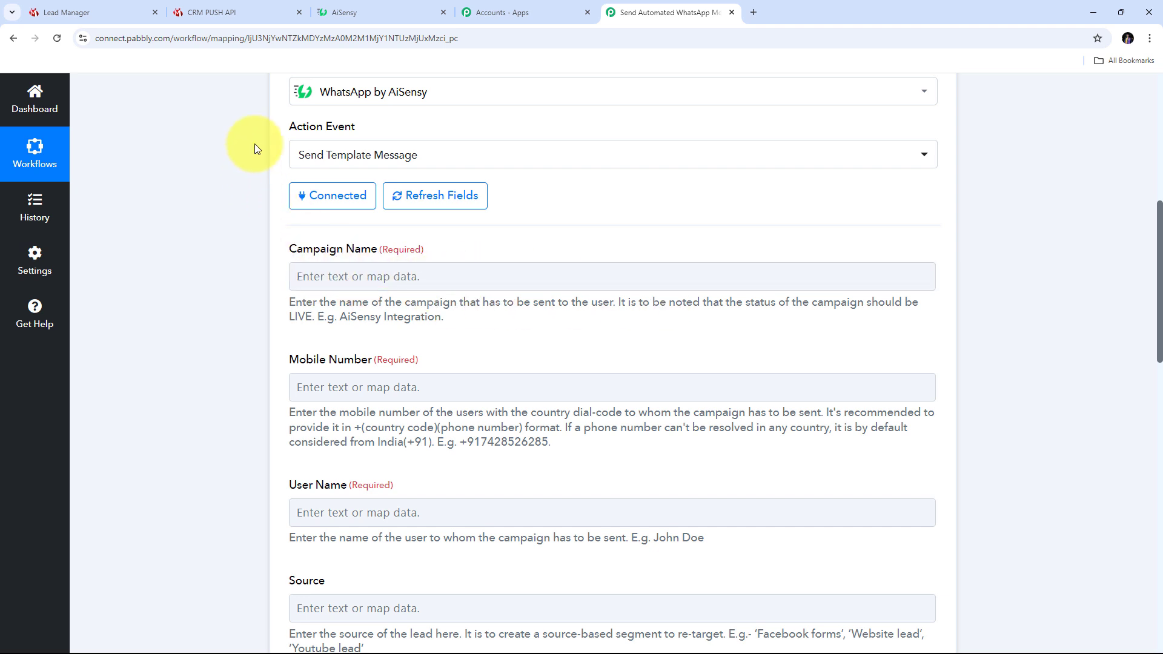
click(364, 12)
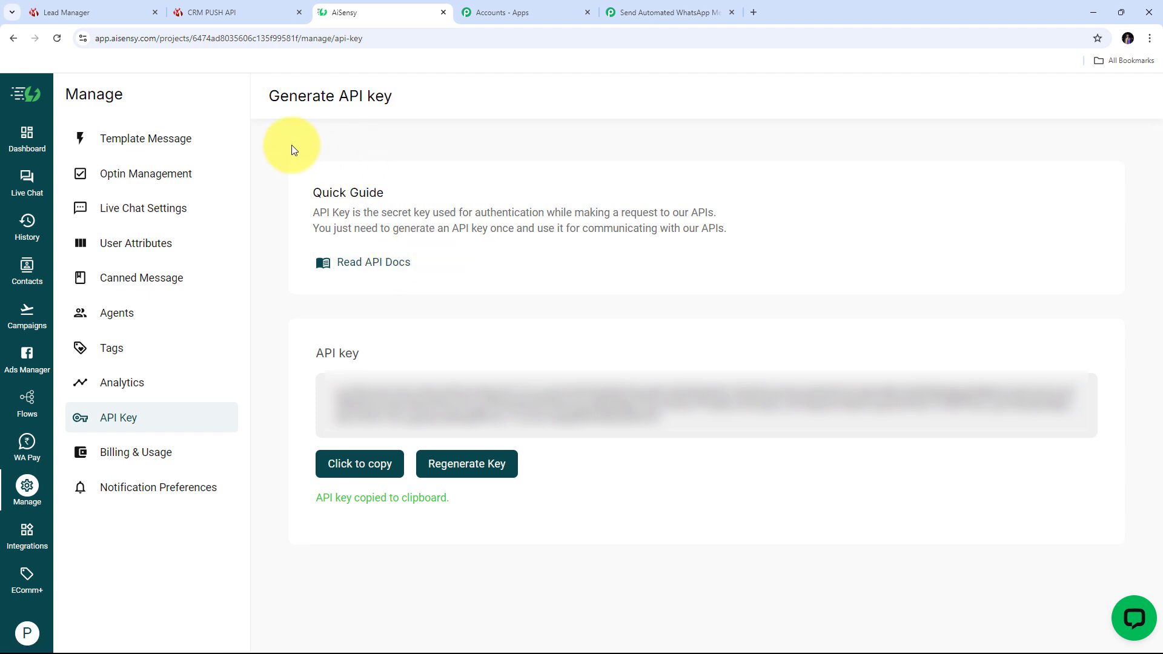
click(145, 142)
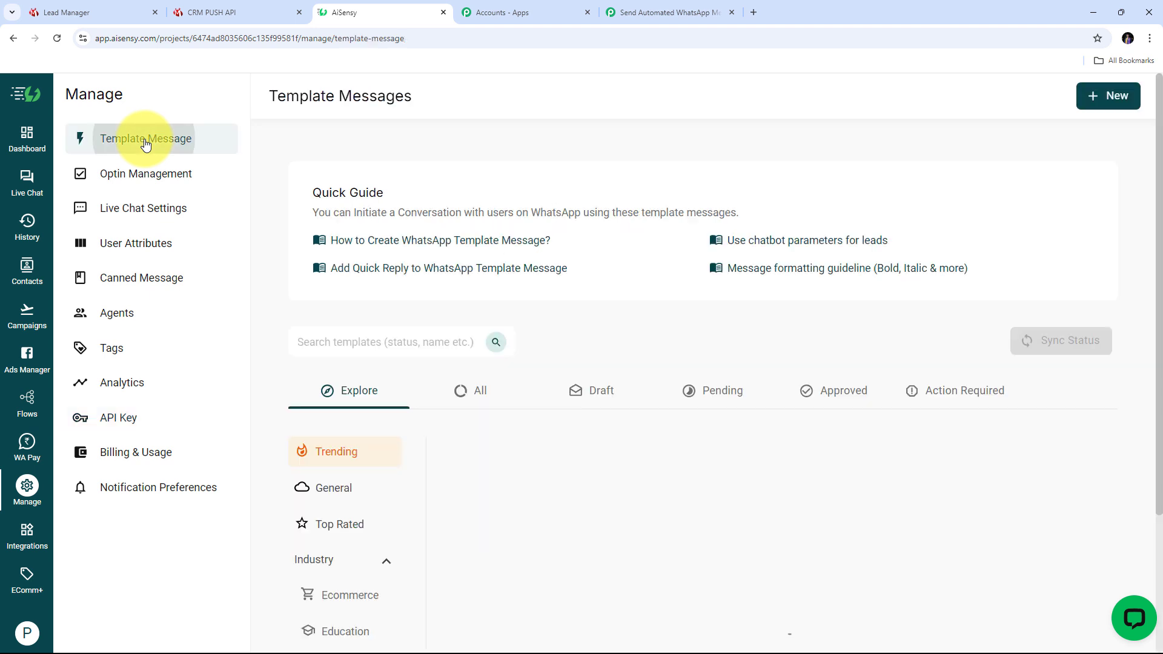
scroll(556, 304, down, 1)
click(467, 331)
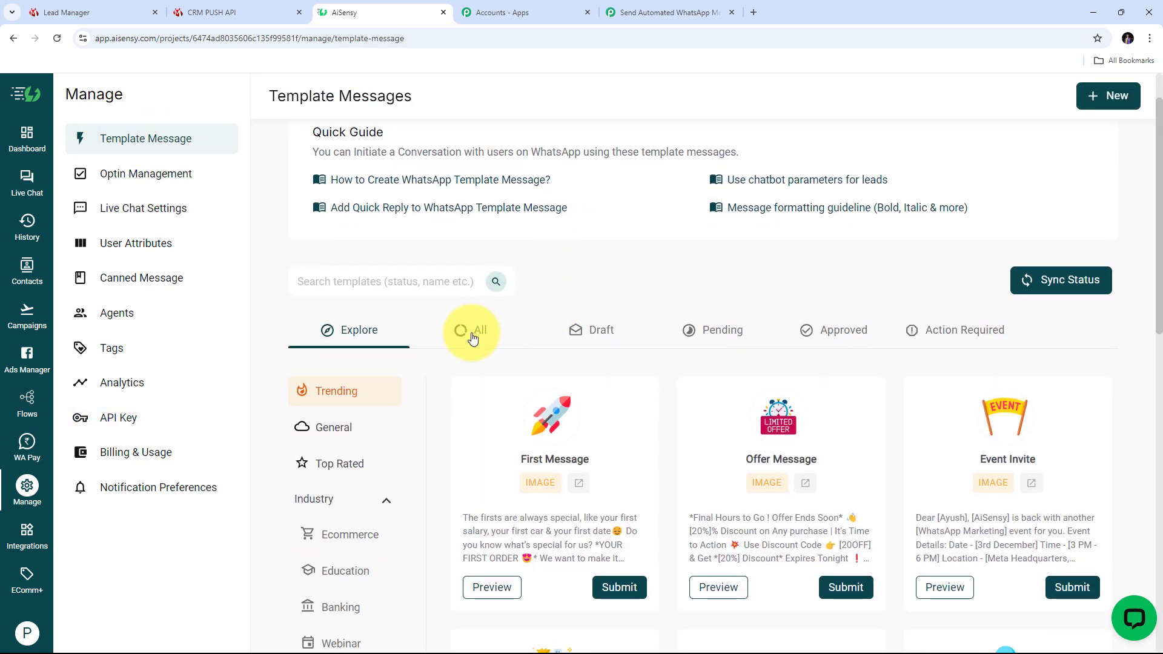
scroll(654, 249, down, 7)
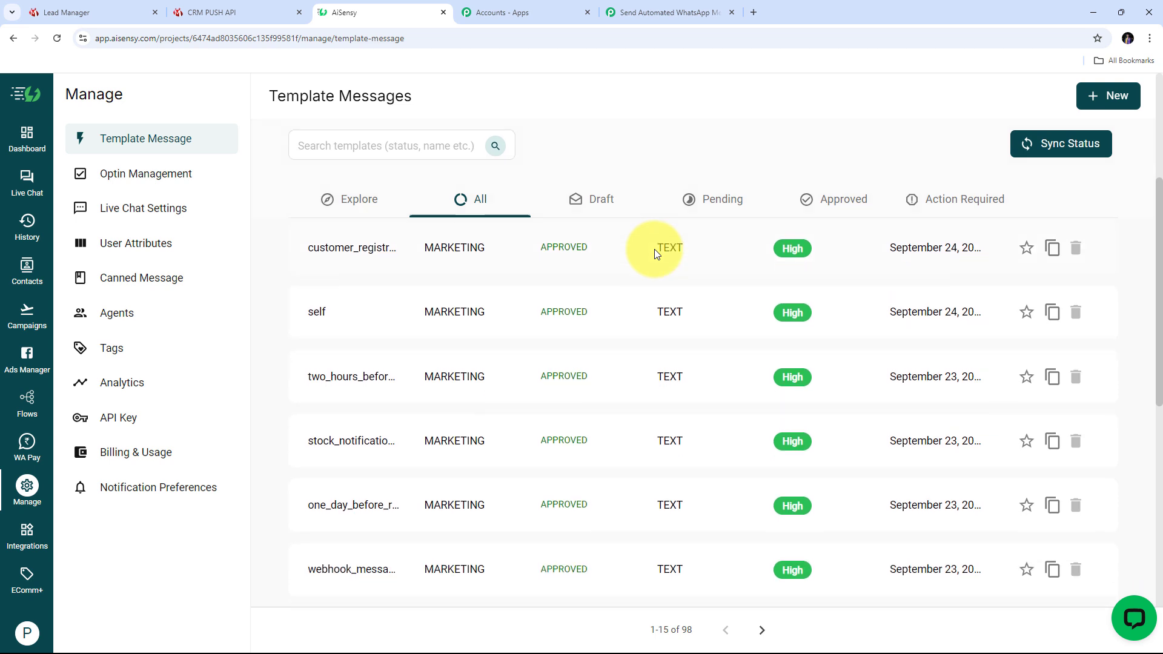
scroll(655, 254, up, 1)
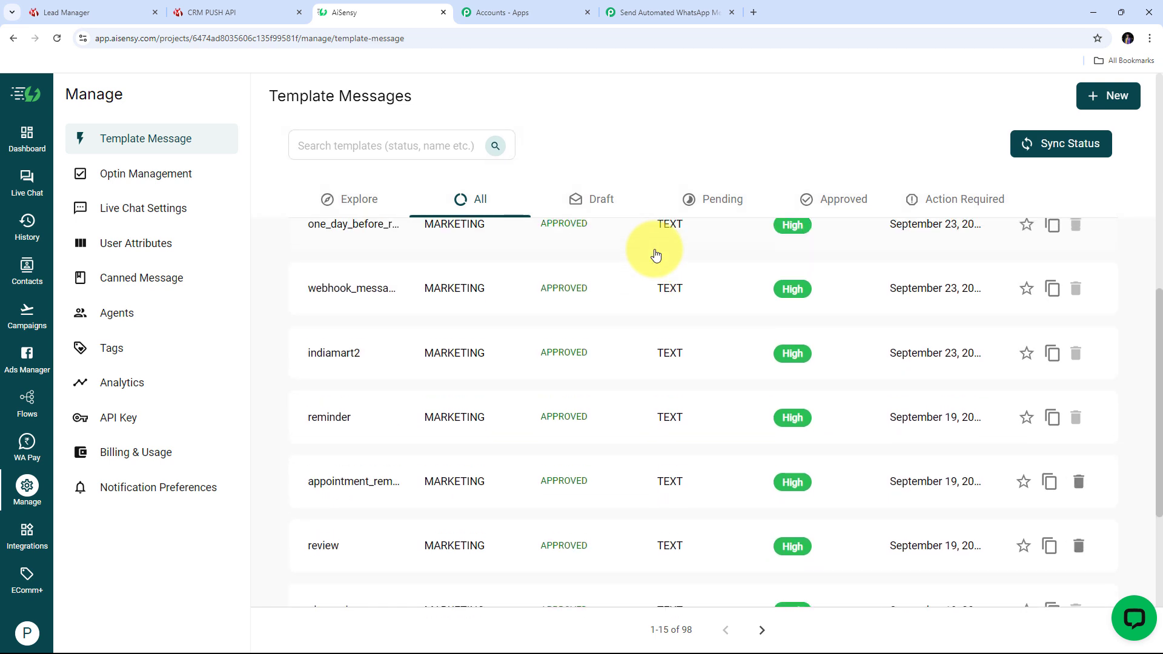
scroll(656, 255, down, 2)
scroll(656, 254, up, 1)
scroll(655, 255, up, 4)
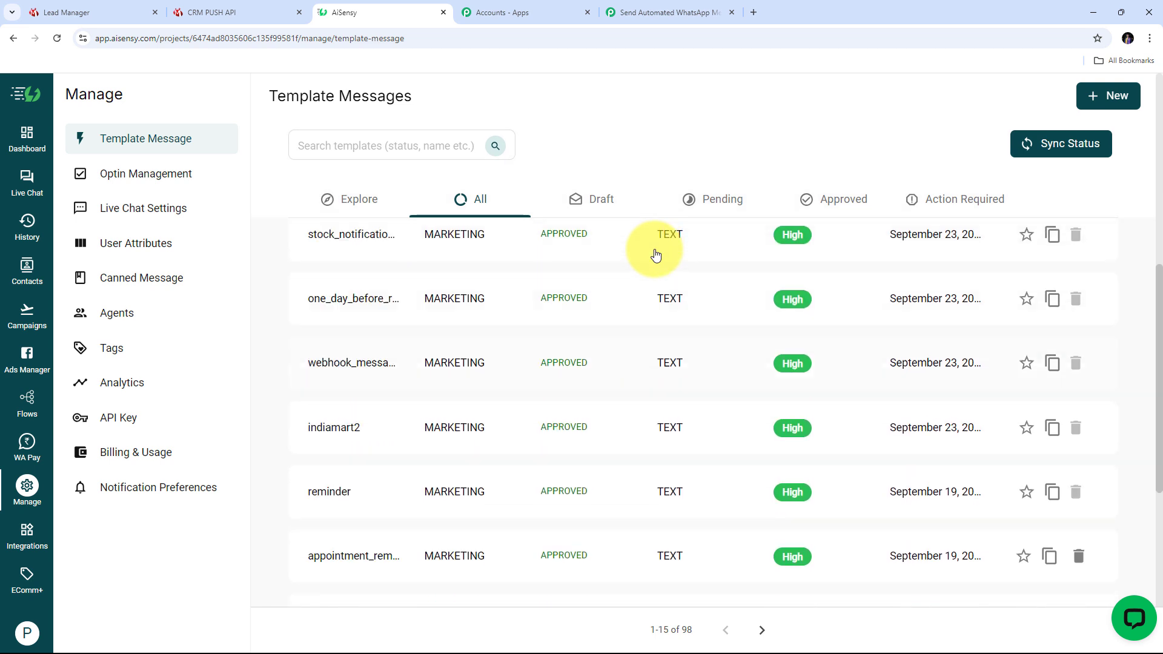
scroll(656, 254, down, 3)
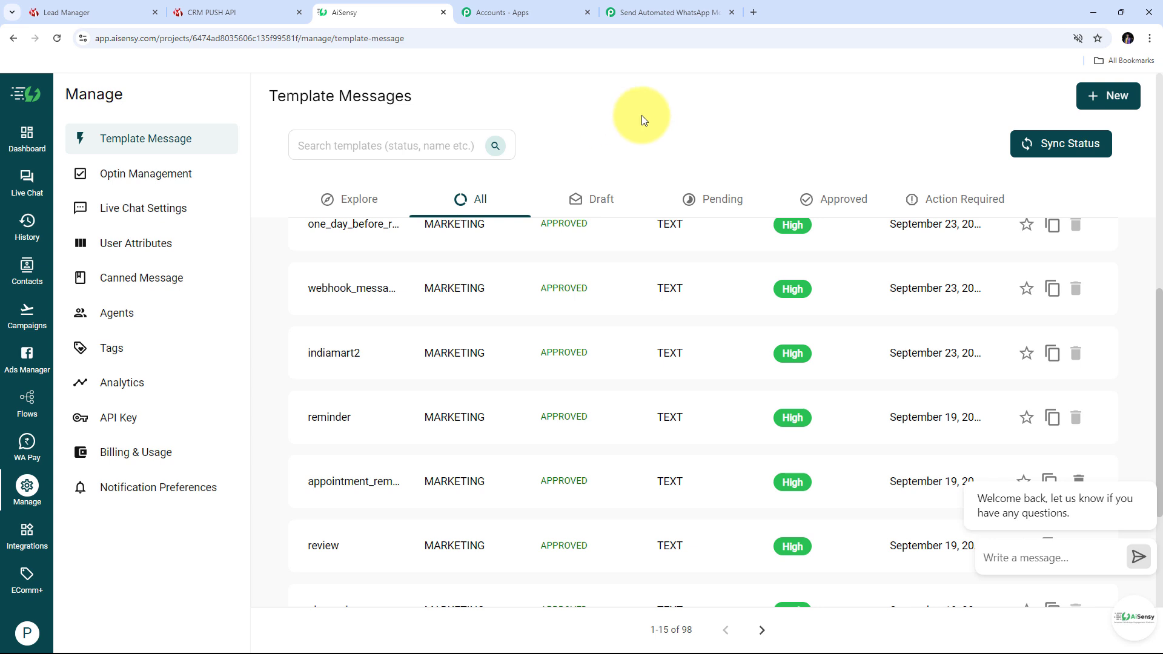
Examine the indiamart2 template's message text and its name placeholder, and close the preview
click(340, 358)
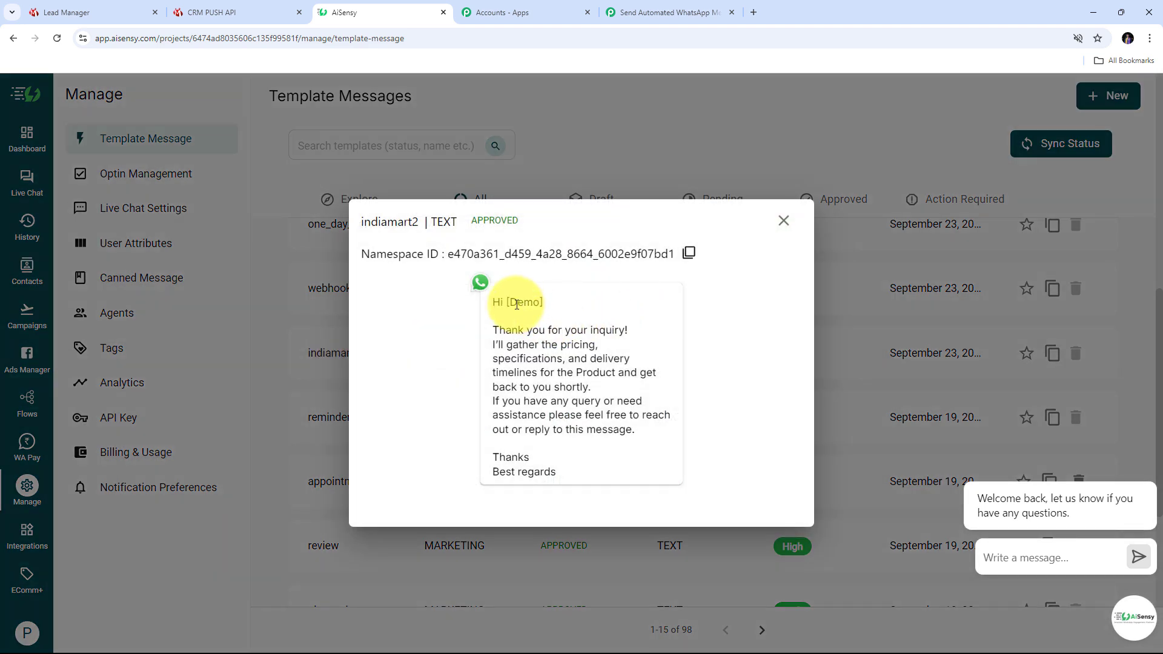
drag(487, 301, 660, 469)
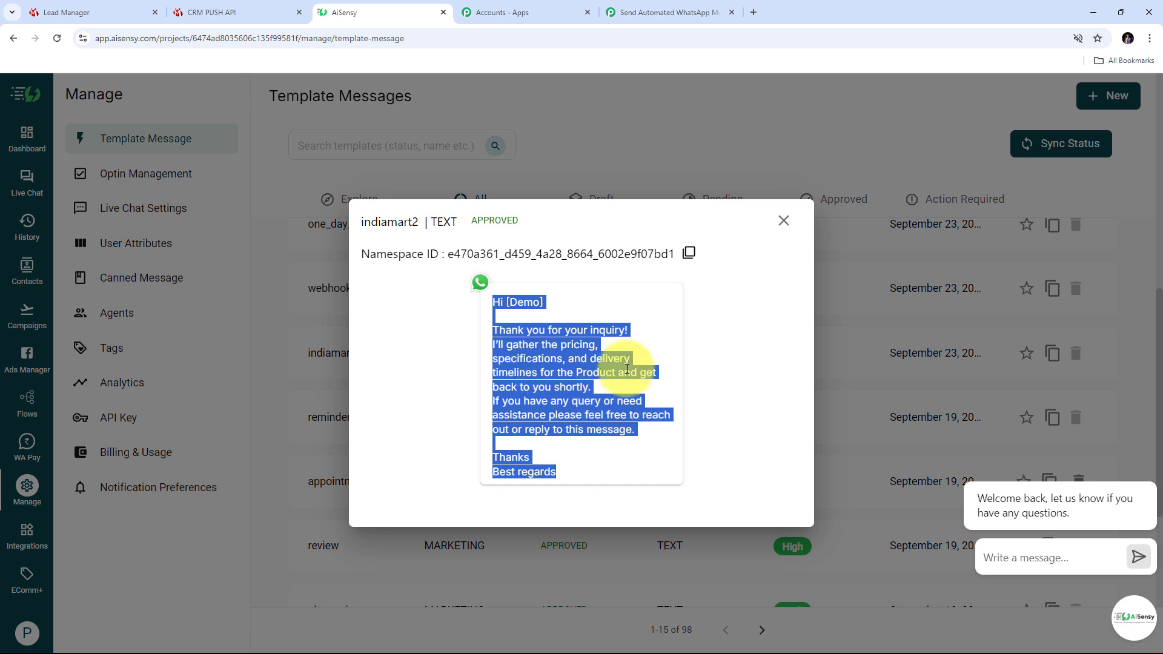
click(384, 291)
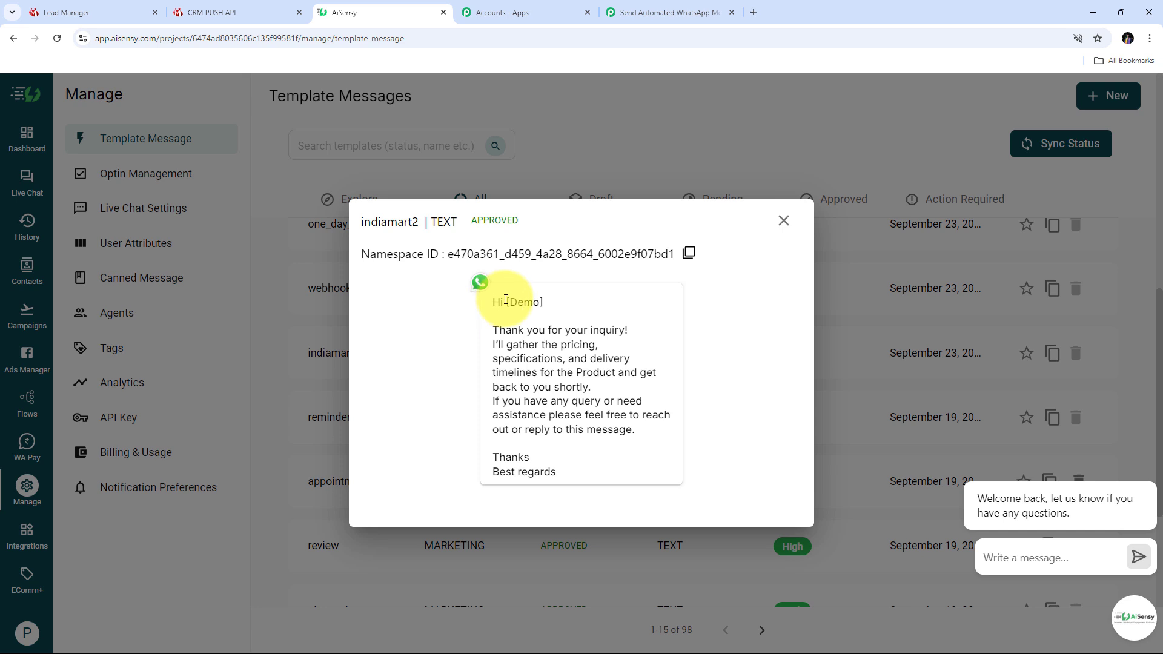
drag(505, 302, 543, 302)
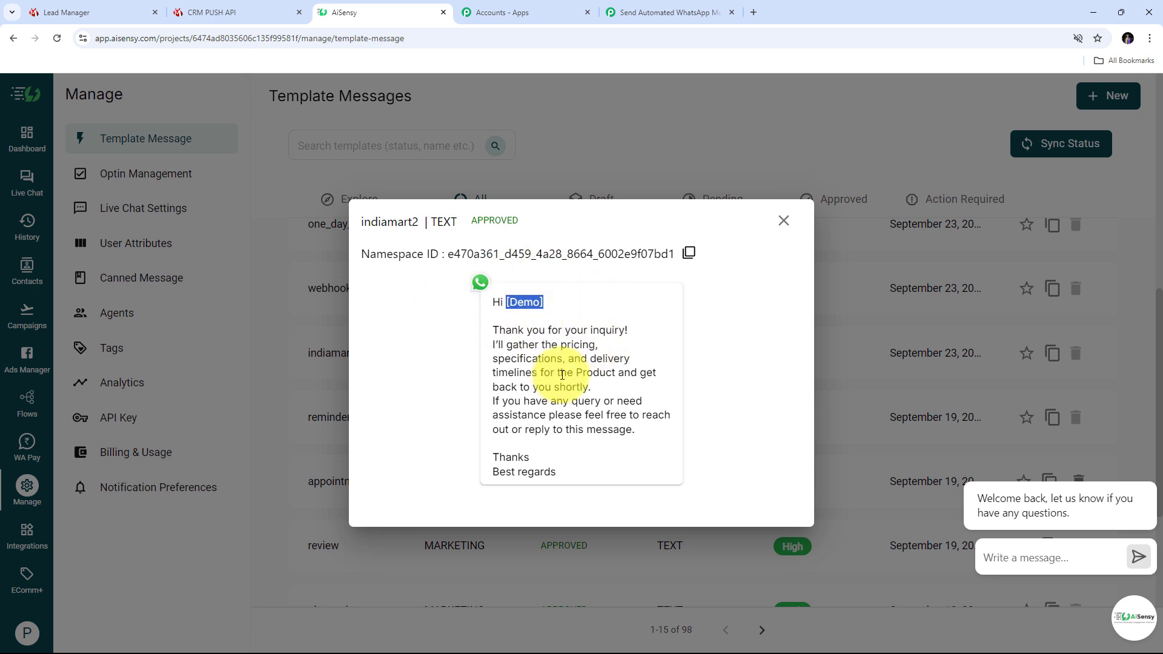
click(783, 221)
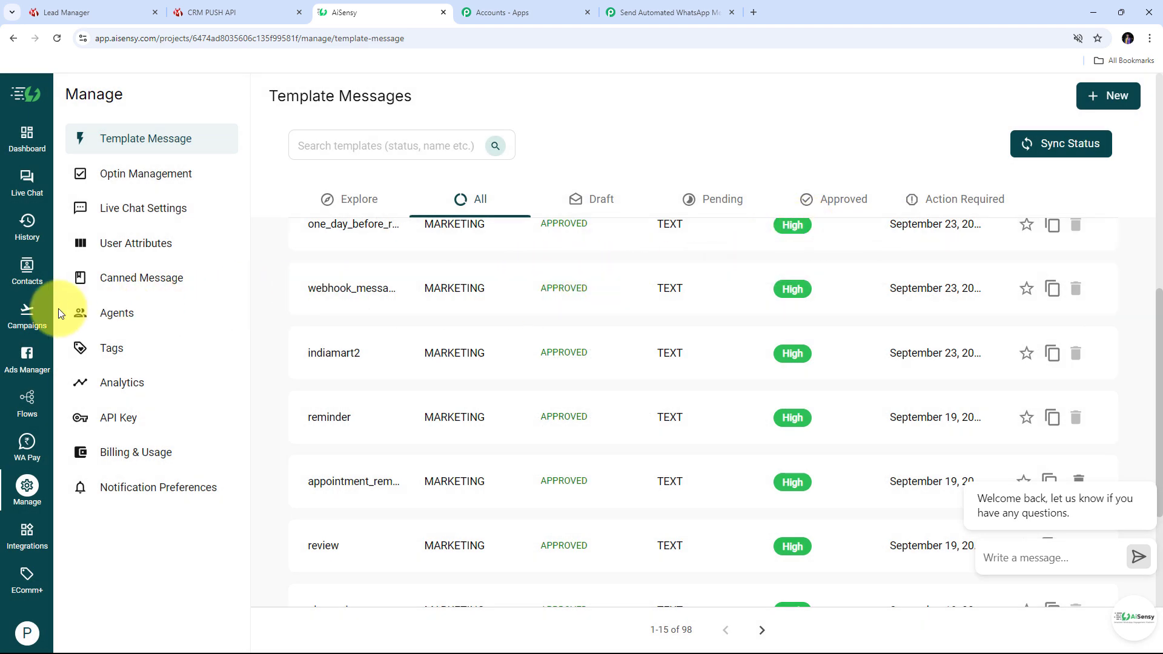
Create a new API campaign in AiSensy and name it "IndiaMART Enquries for Custom Web Applications"
click(24, 325)
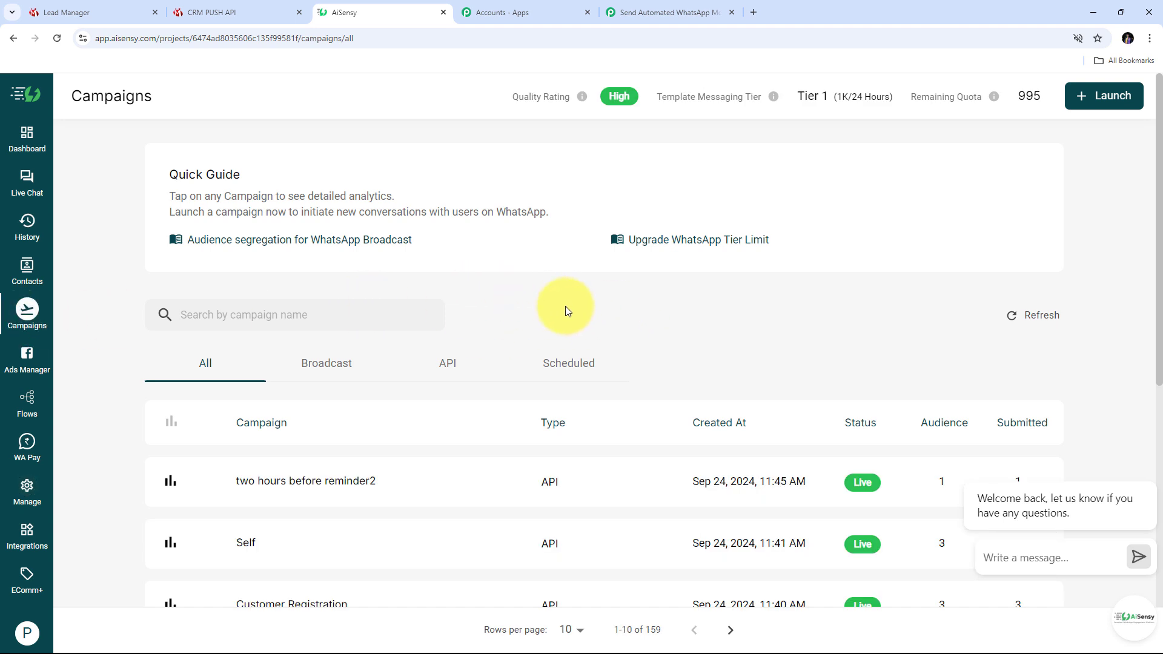
click(1117, 94)
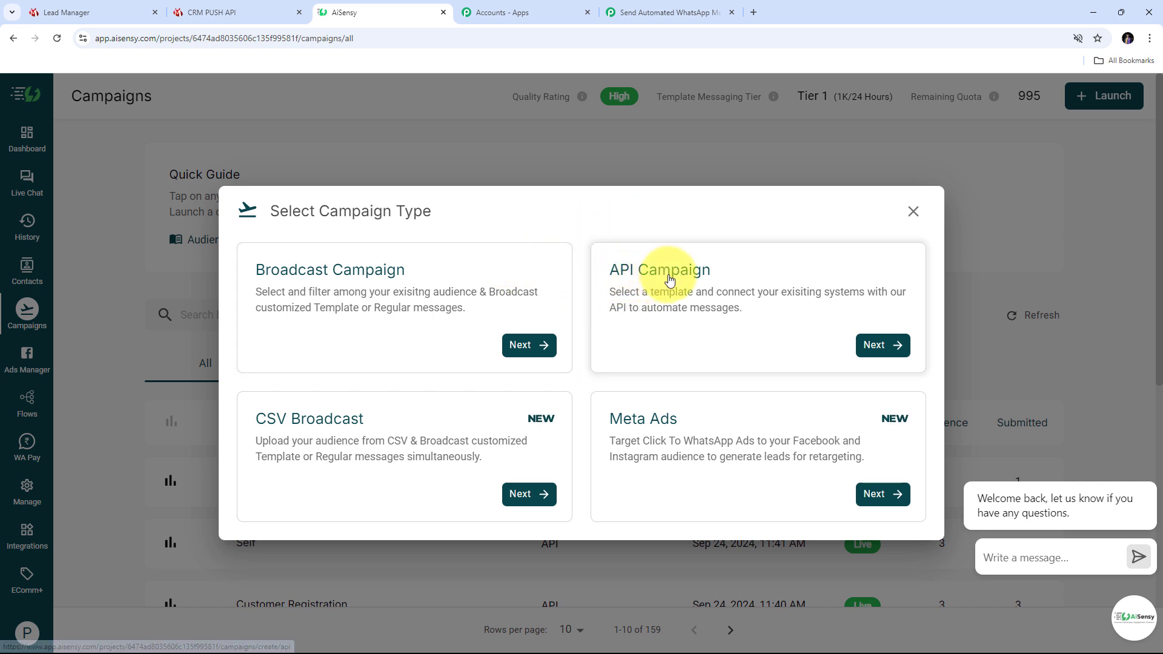
click(871, 346)
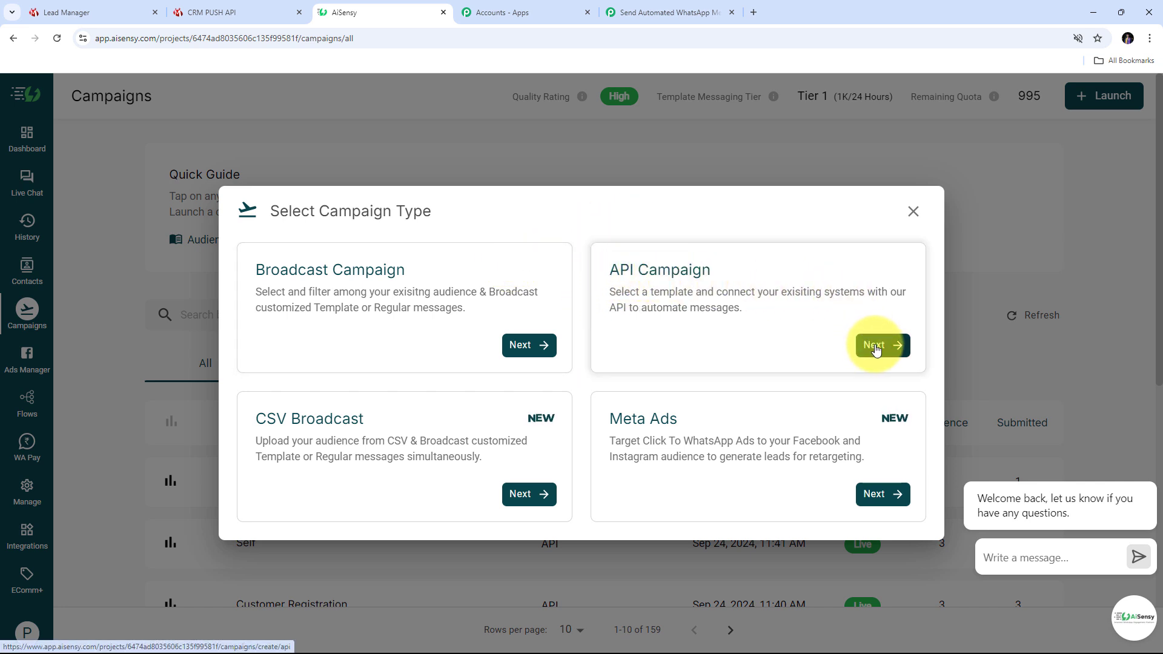
scroll(445, 260, down, 1)
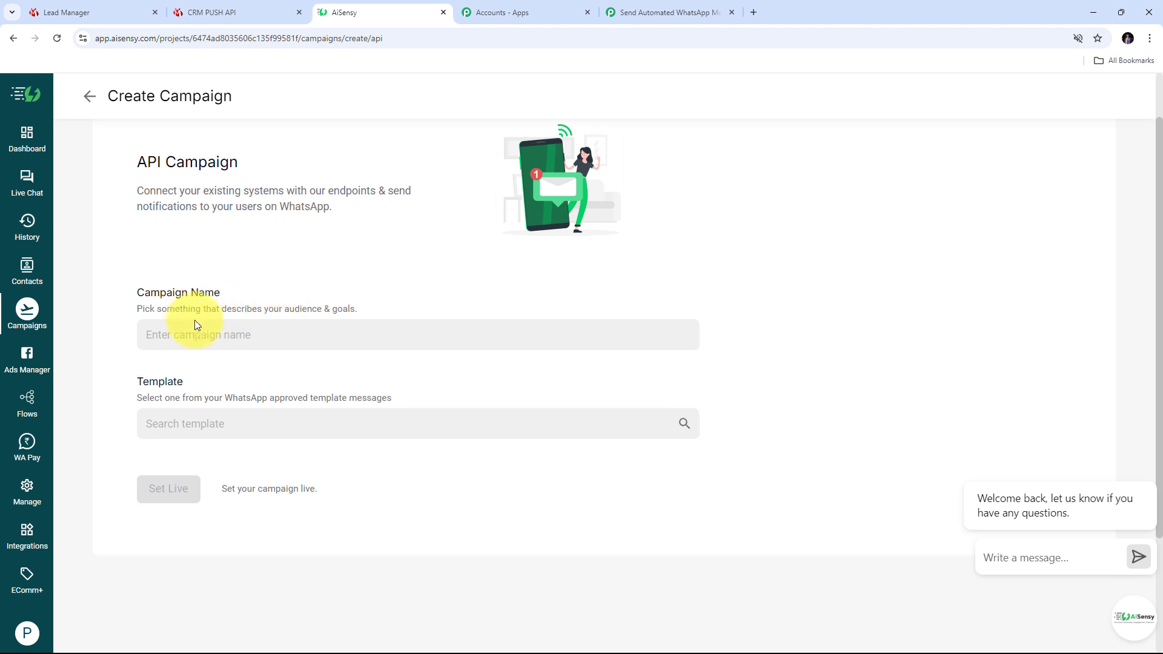
click(189, 329)
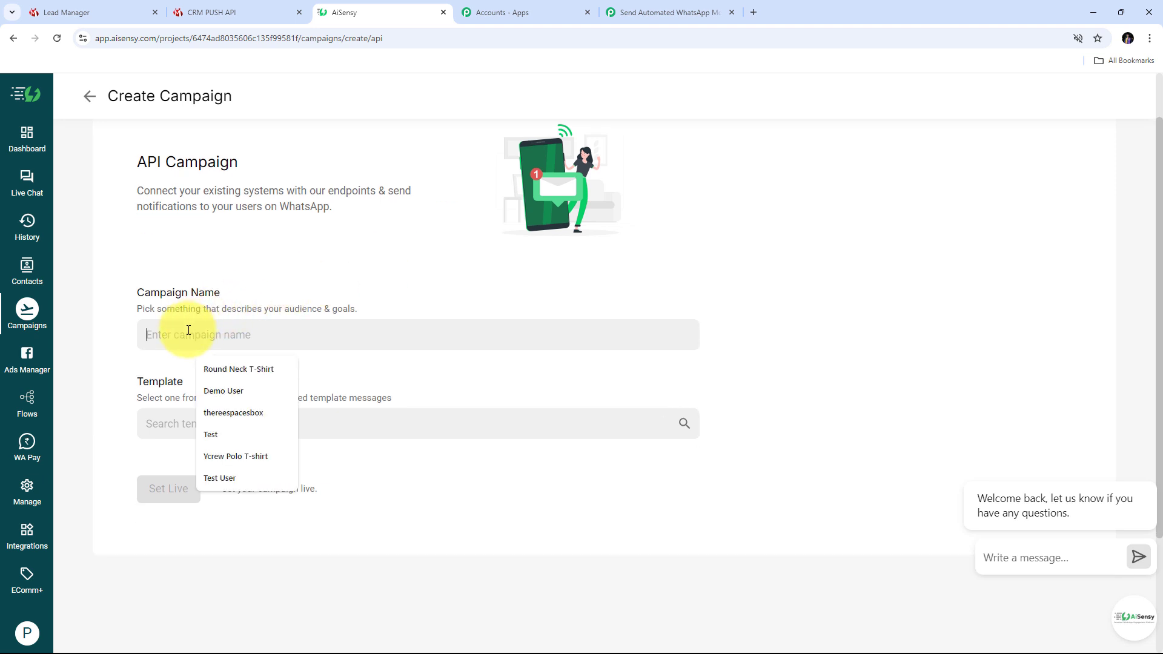
text(IndiaMART Enquries for Custom Web Applications)
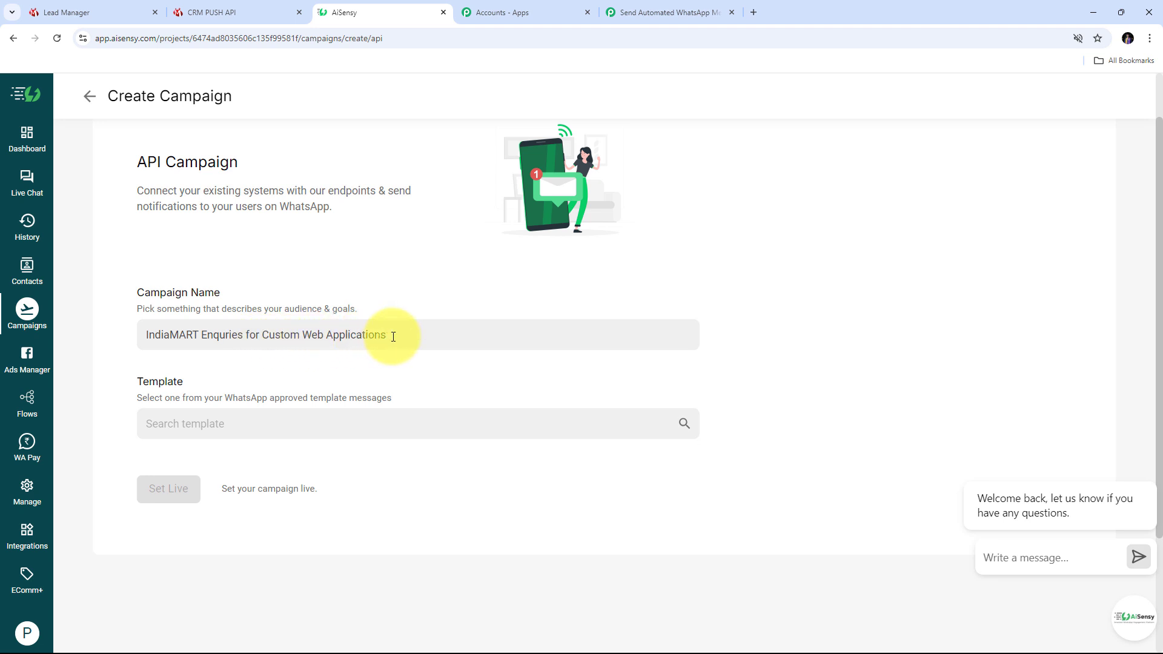
Choose the indiamart2 template for the API campaign and set the campaign live
click(206, 424)
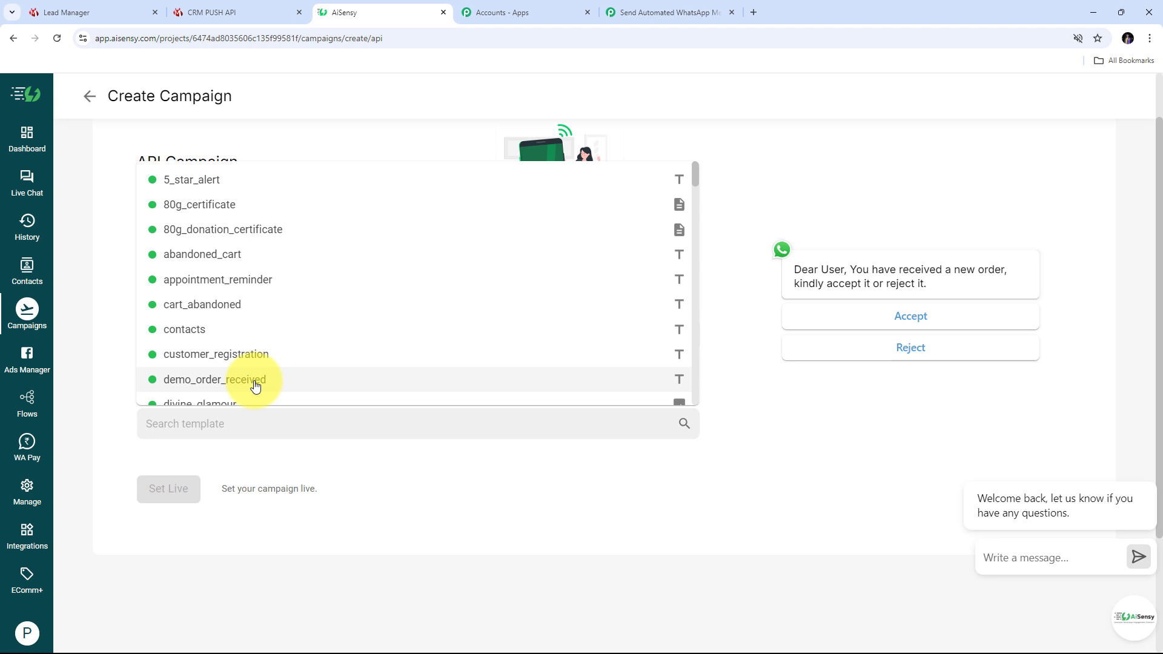
text(indiama)
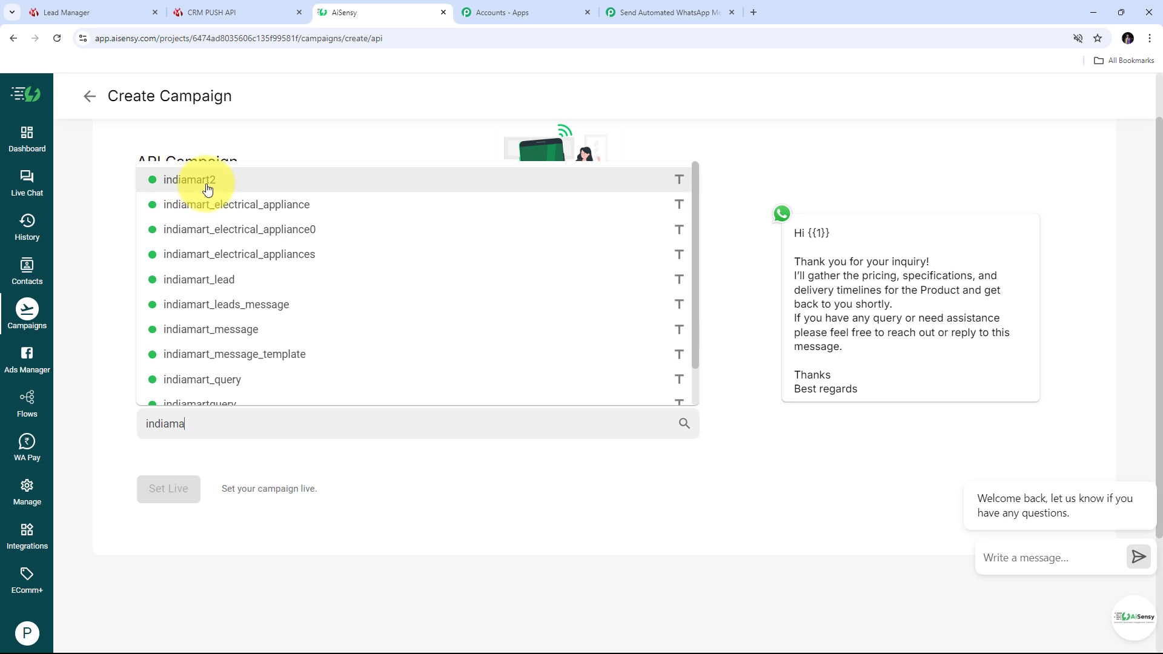
click(207, 182)
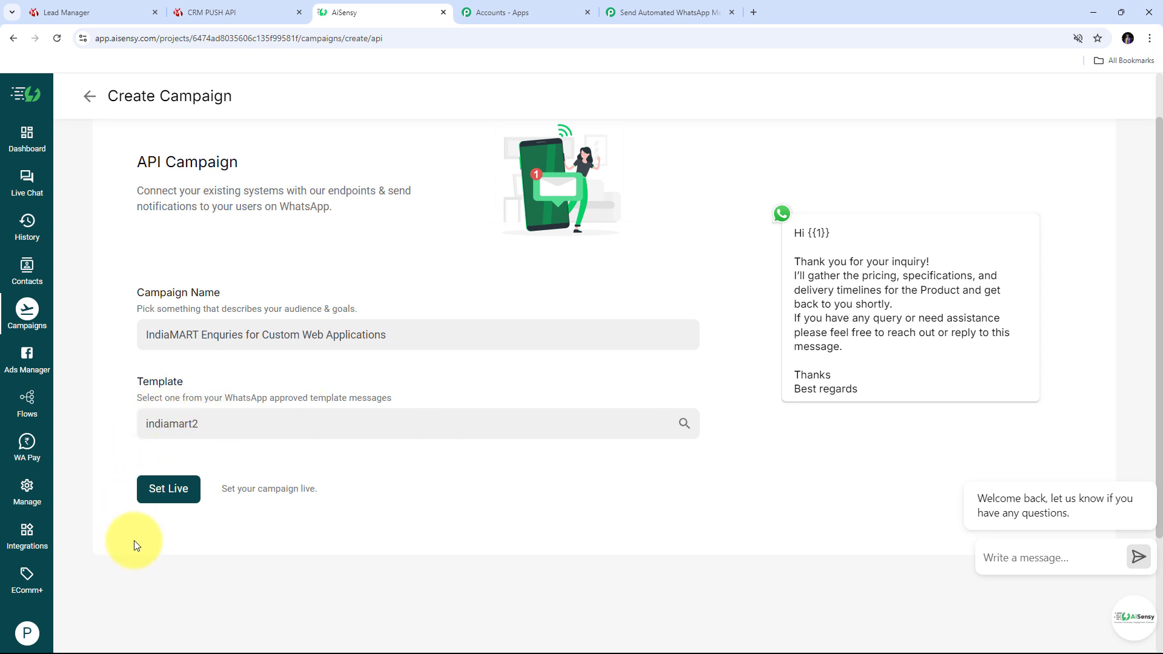
click(154, 489)
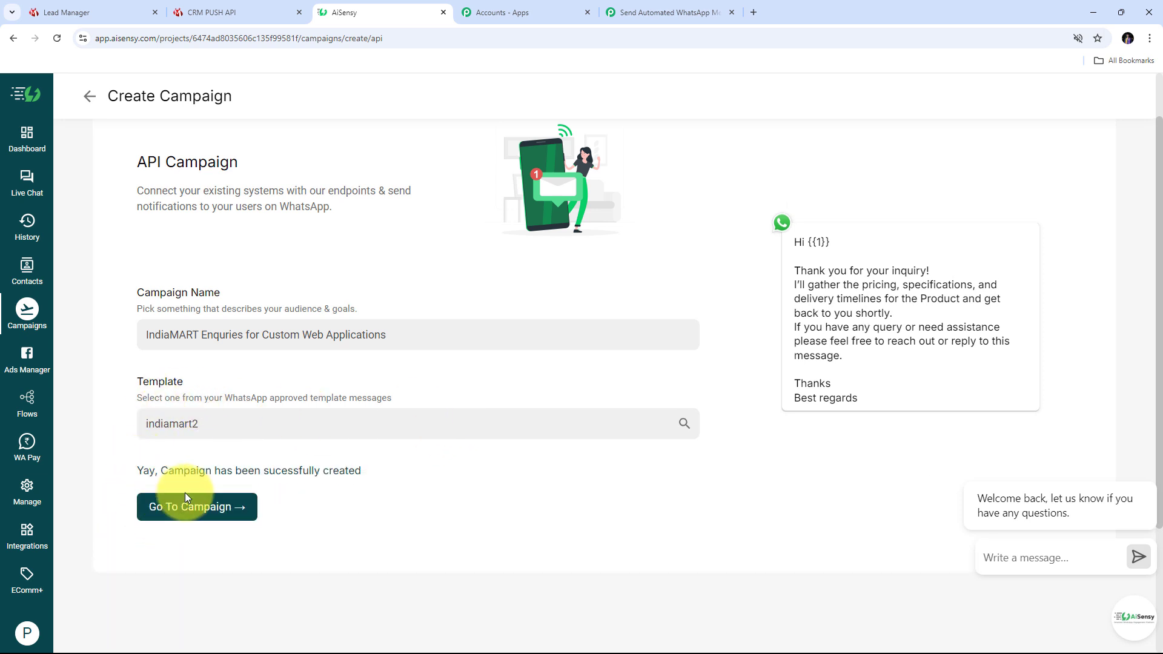
Review the live campaign's overview, and enter "IndiaMART Enquries for Custom Web Applications" as the campaign name in the Pabbly Connect action
click(205, 507)
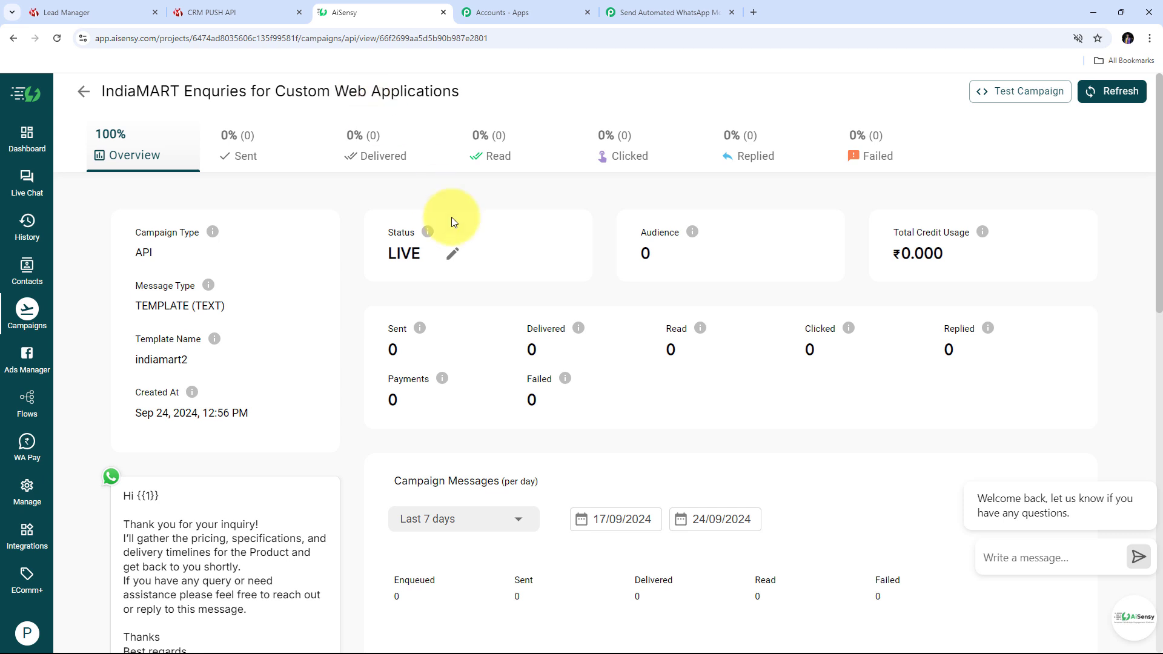
scroll(310, 266, down, 2)
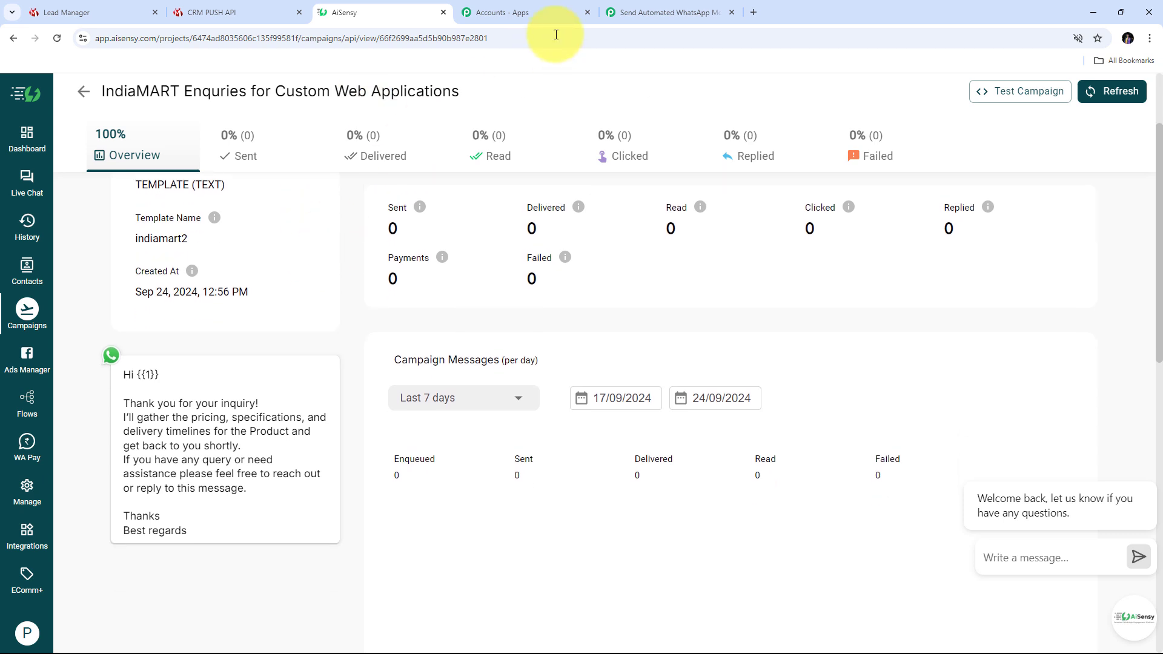
click(666, 12)
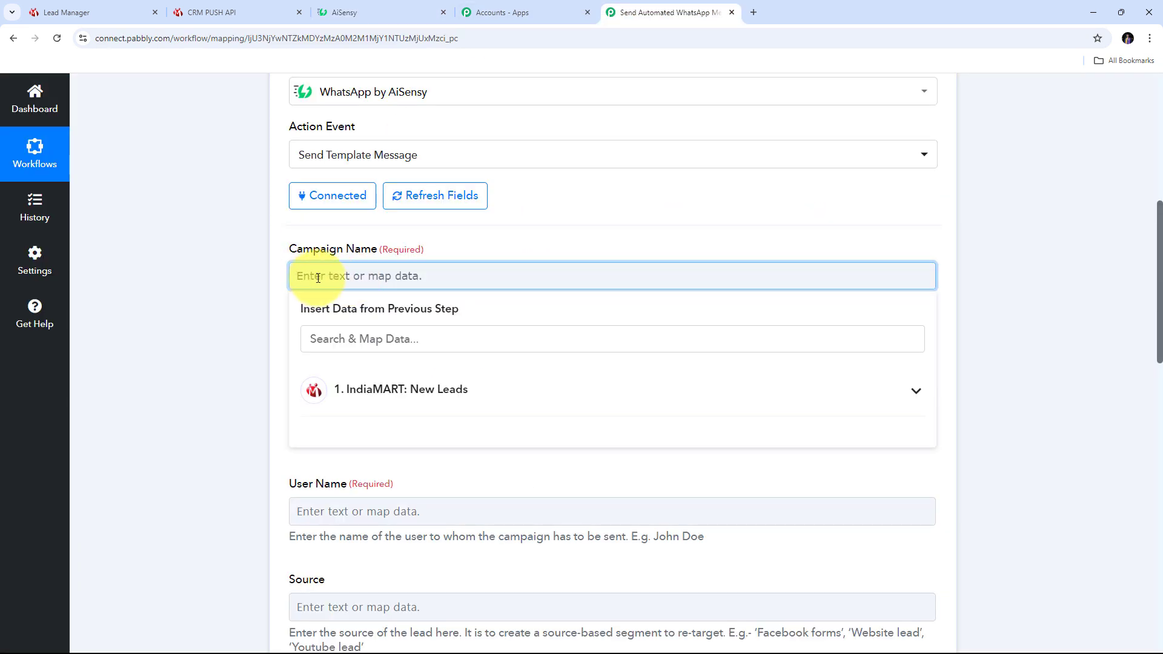
text(IndiaMART Enquries for Custom Web Applications)
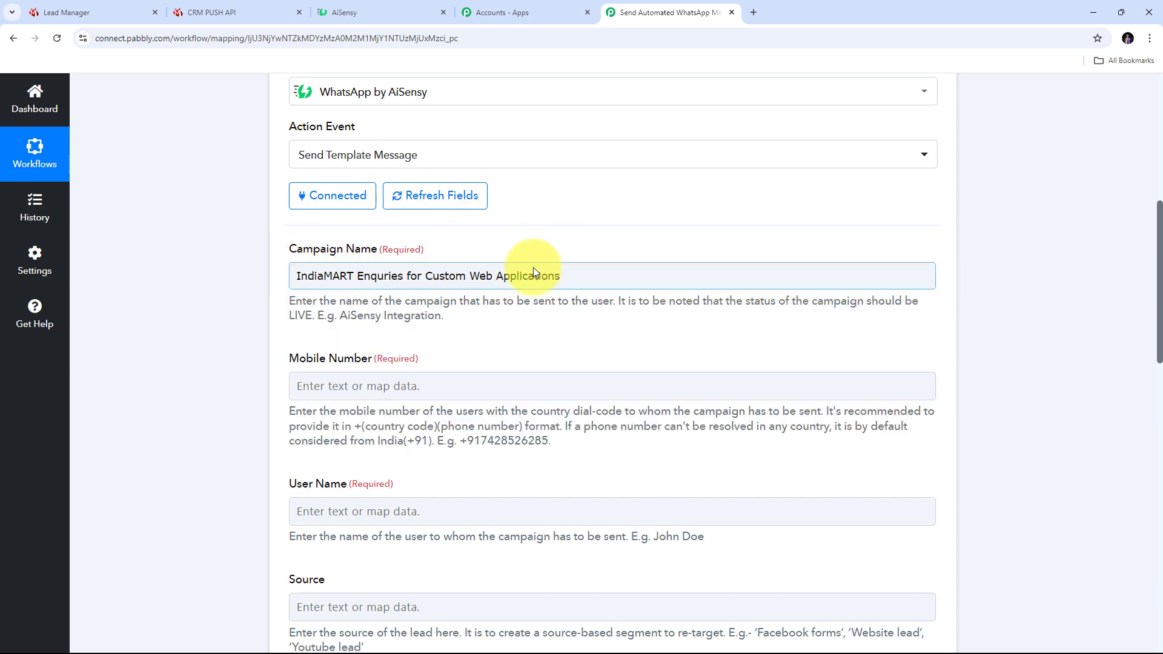
Map the IndiaMART lead's RESPONSE SENDER MOBILE value to Mobile Number, and compare it with the recommended number format
scroll(432, 304, down, 1)
scroll(432, 305, down, 1)
click(355, 266)
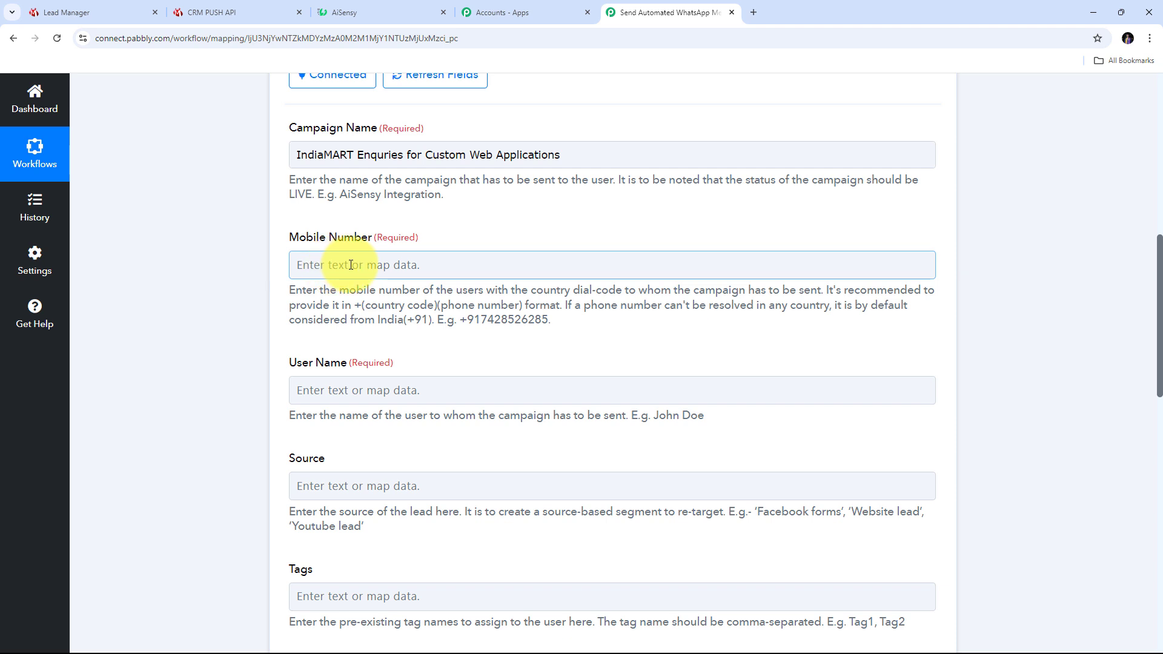
click(351, 264)
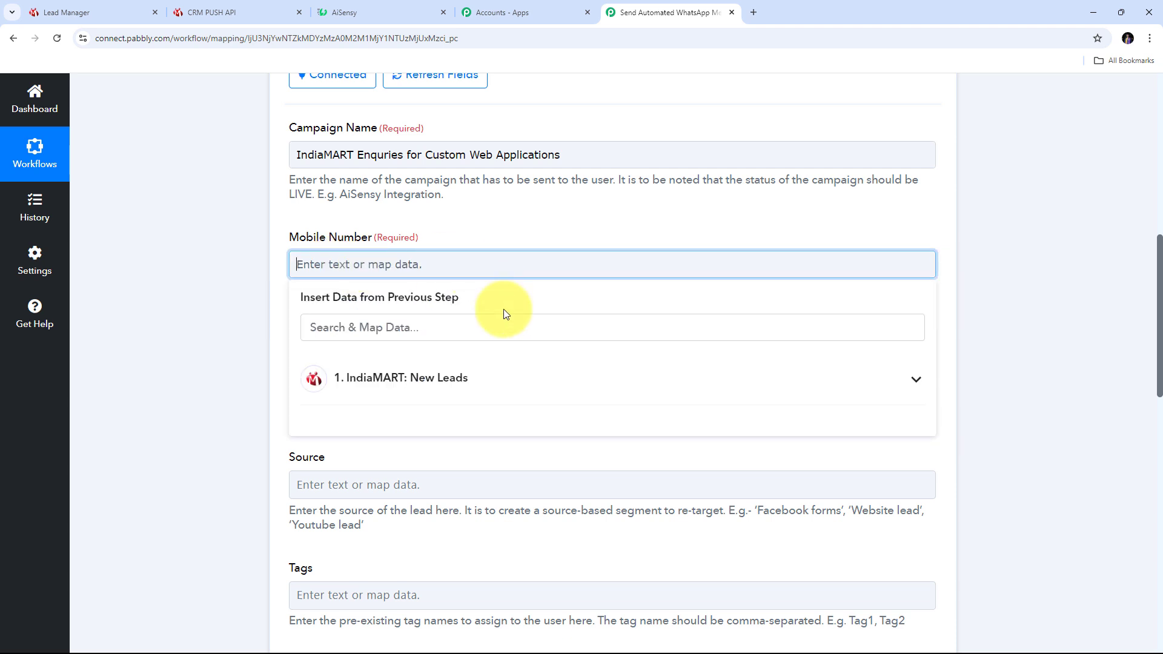
click(469, 385)
scroll(829, 498, down, 1)
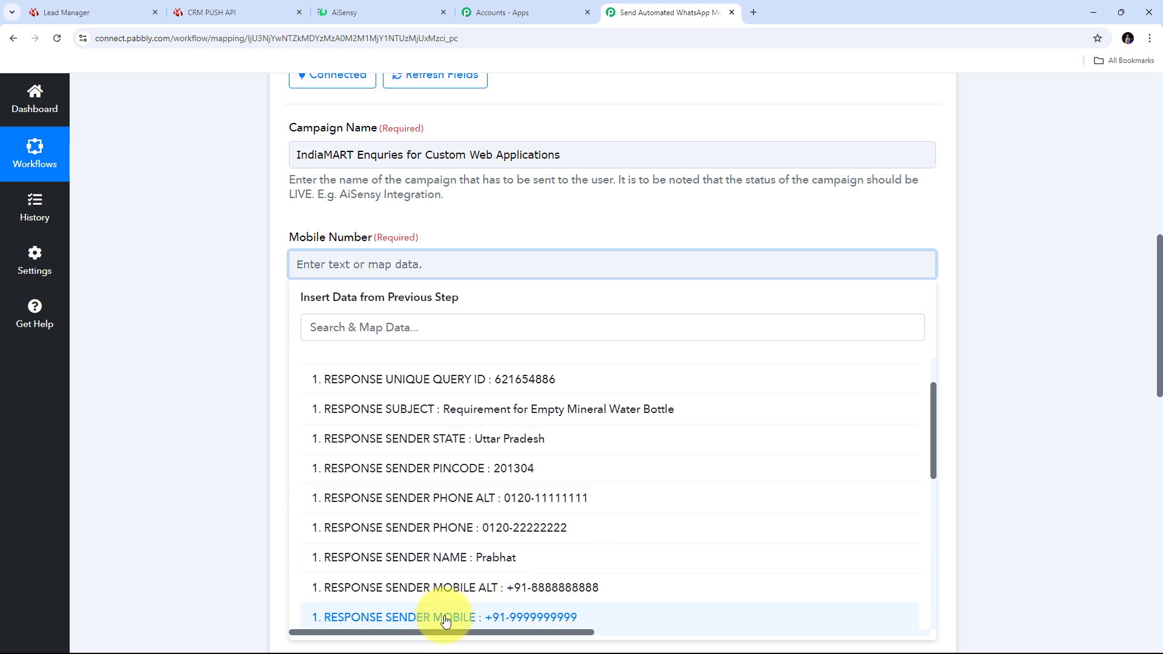
click(494, 617)
click(549, 206)
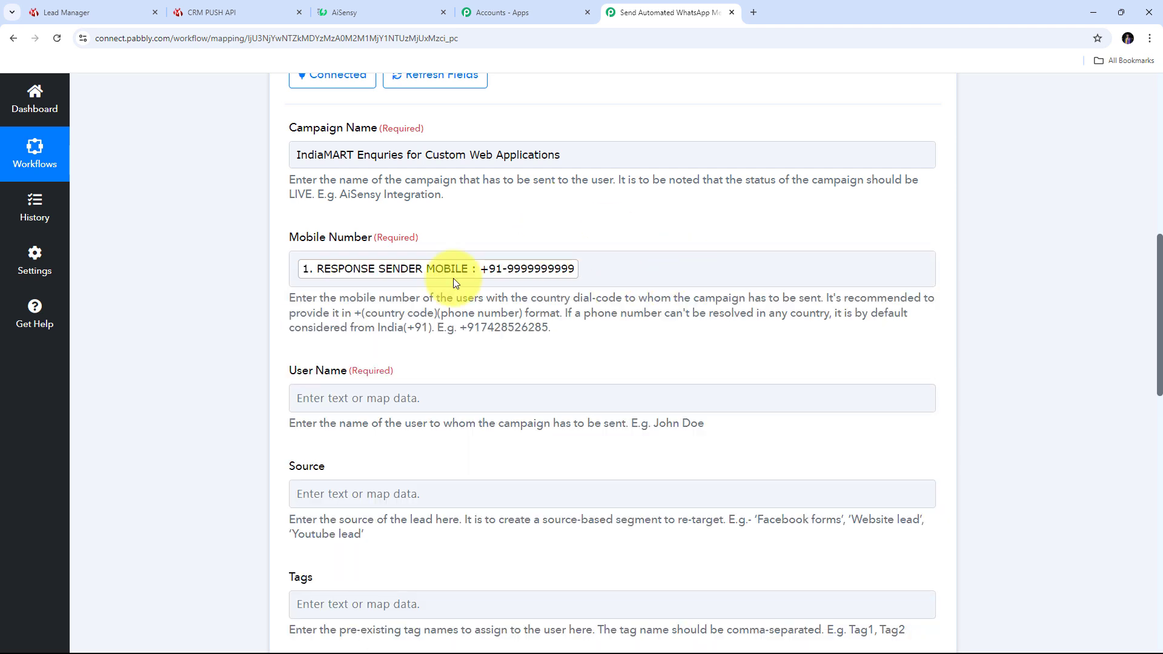
click(508, 278)
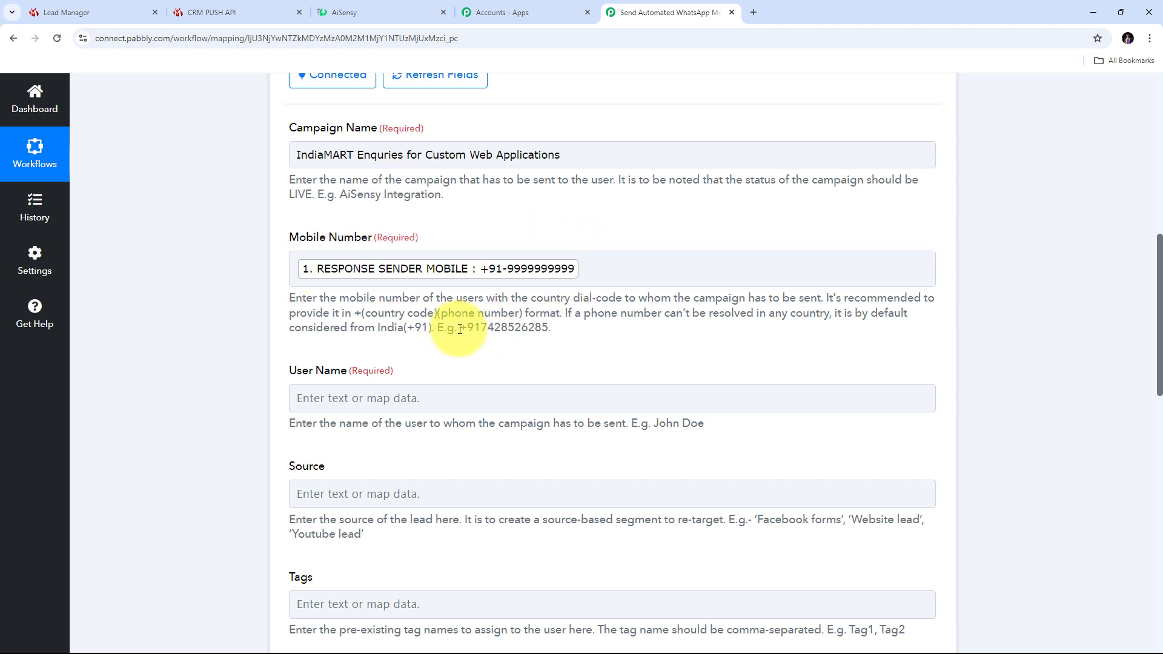
drag(459, 329, 600, 333)
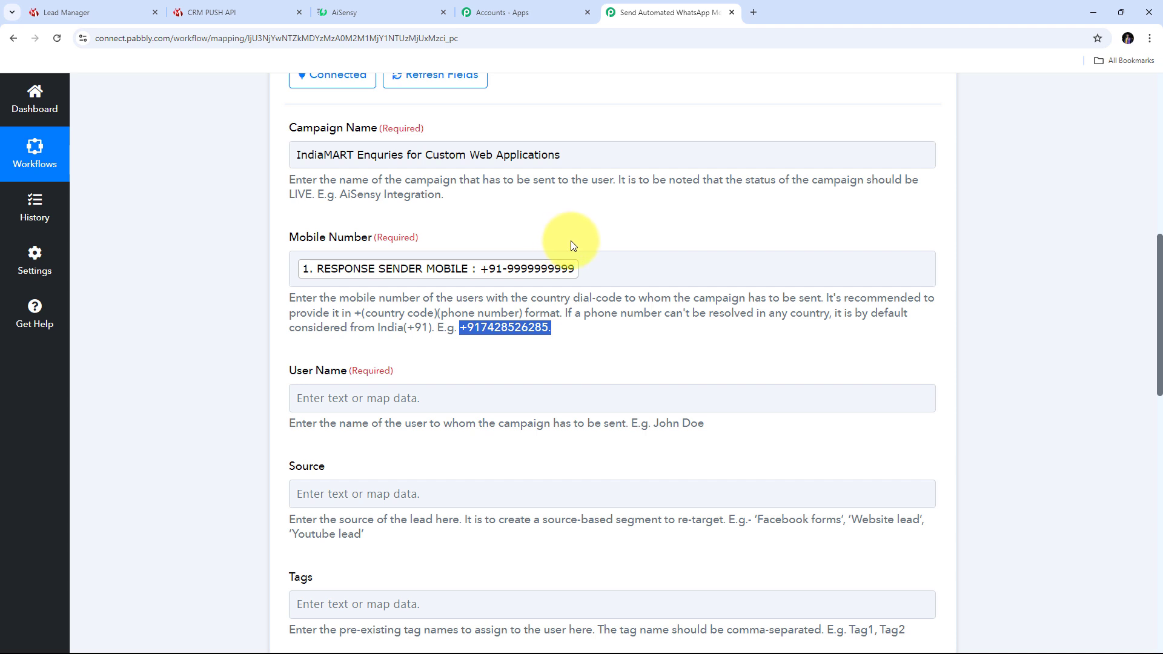
Insert a Text Formatter (Pabbly) action with the Split Text event between the IndiaMART trigger and the AiSensy action, and connect it
scroll(571, 241, up, 8)
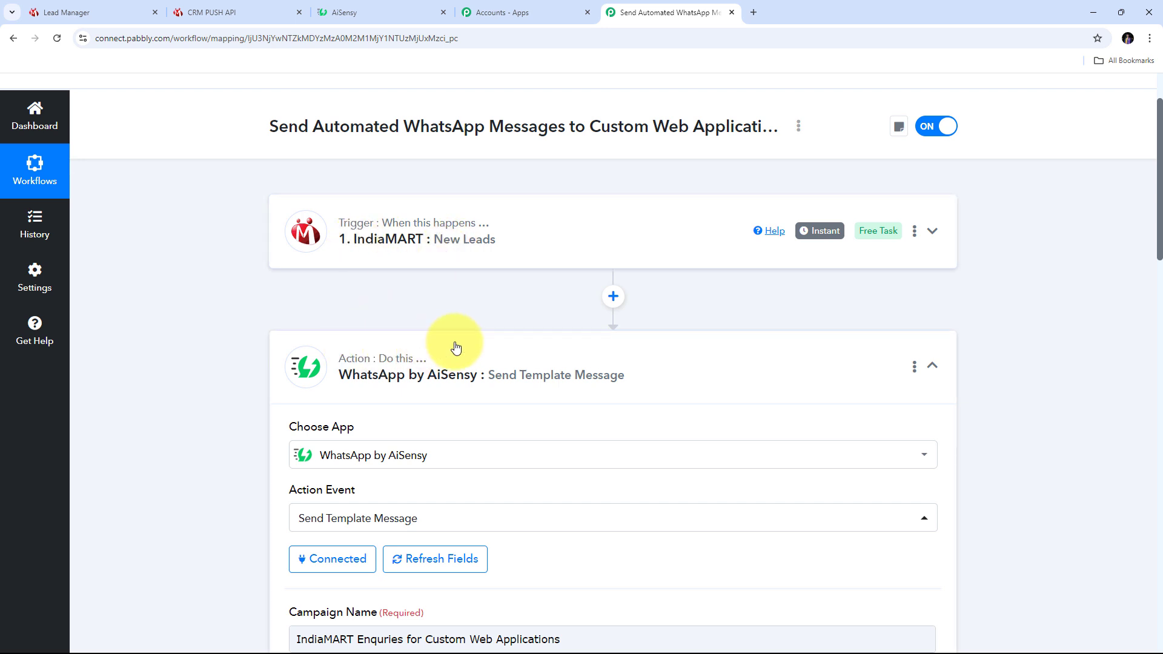
click(613, 298)
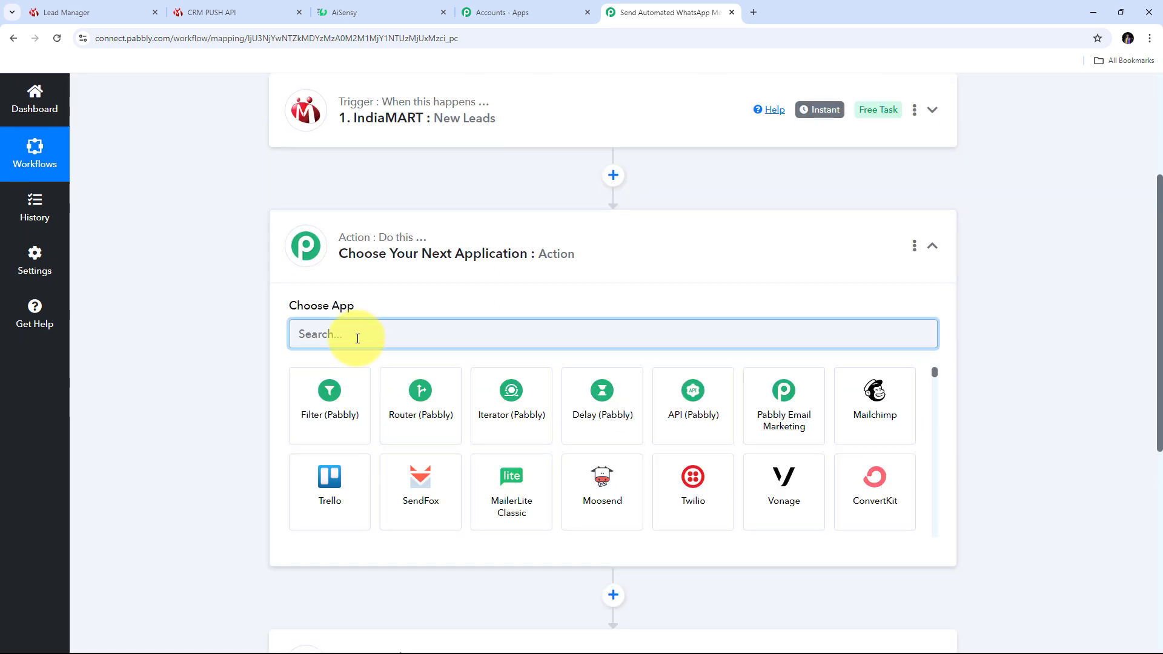
text(Text)
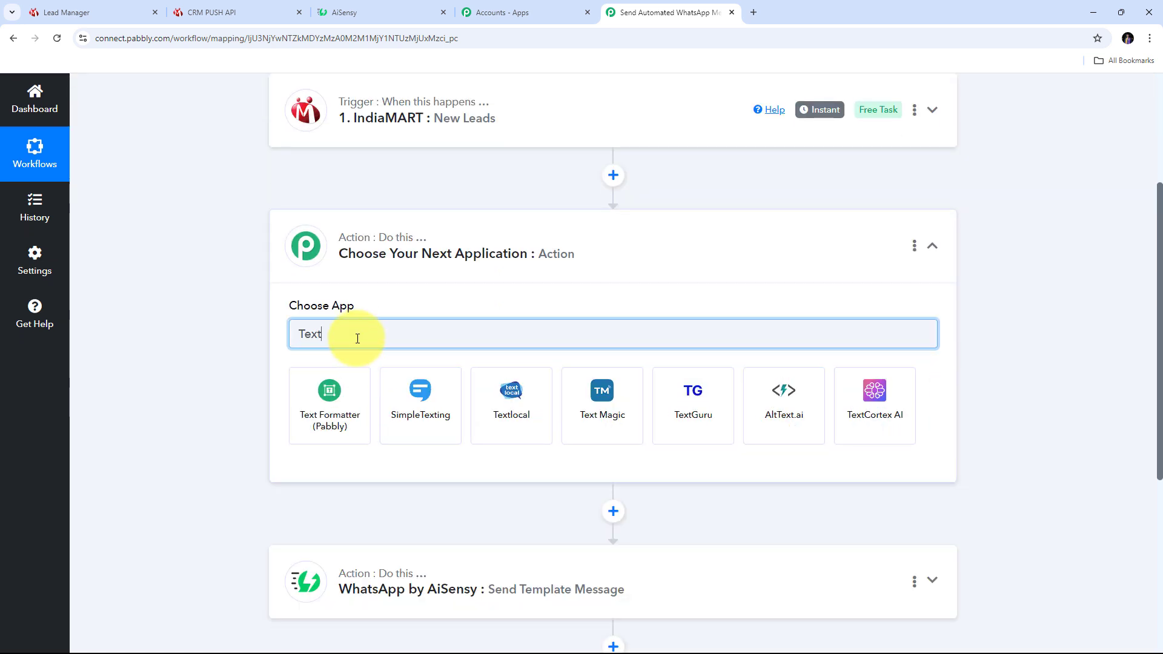
click(332, 399)
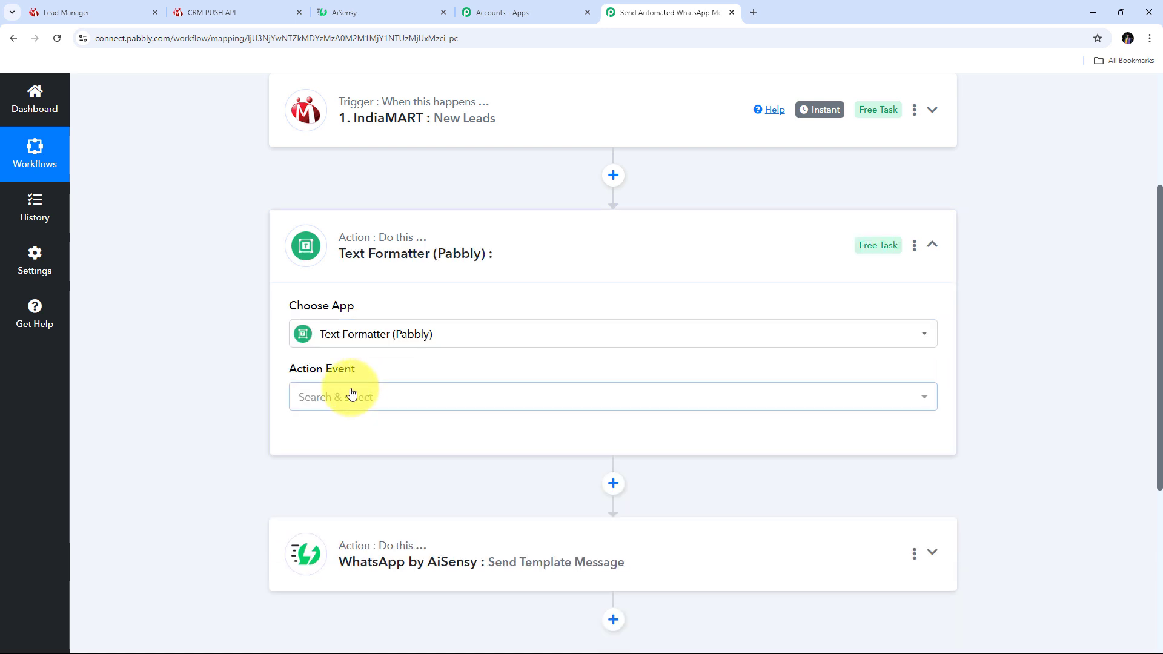
click(517, 400)
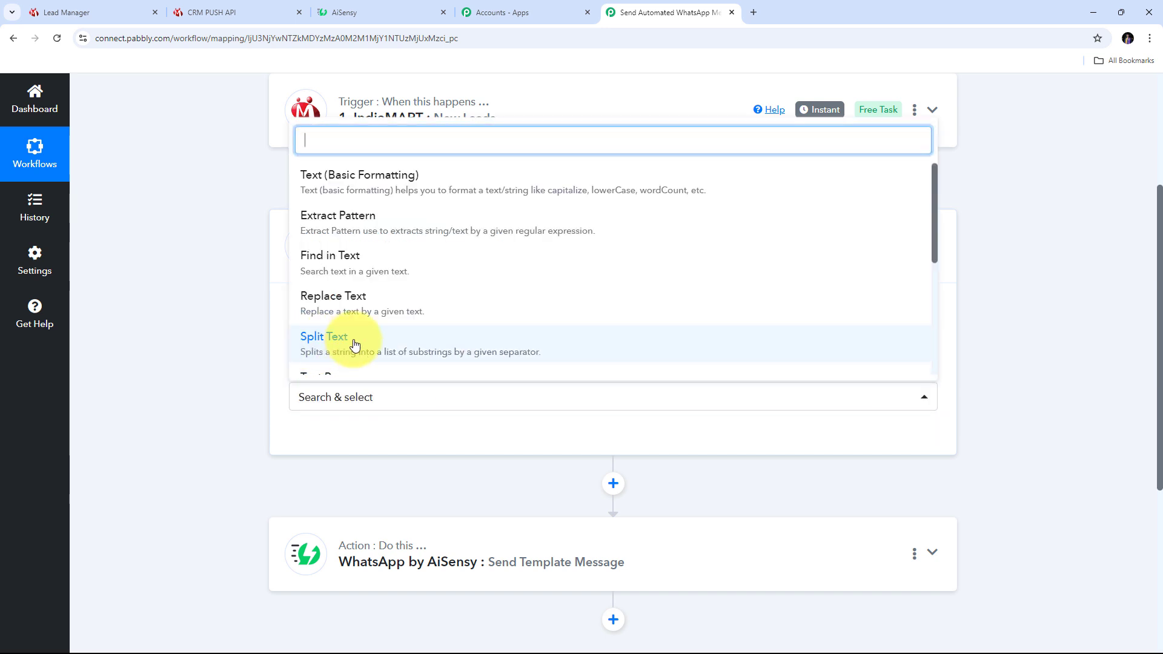
click(337, 347)
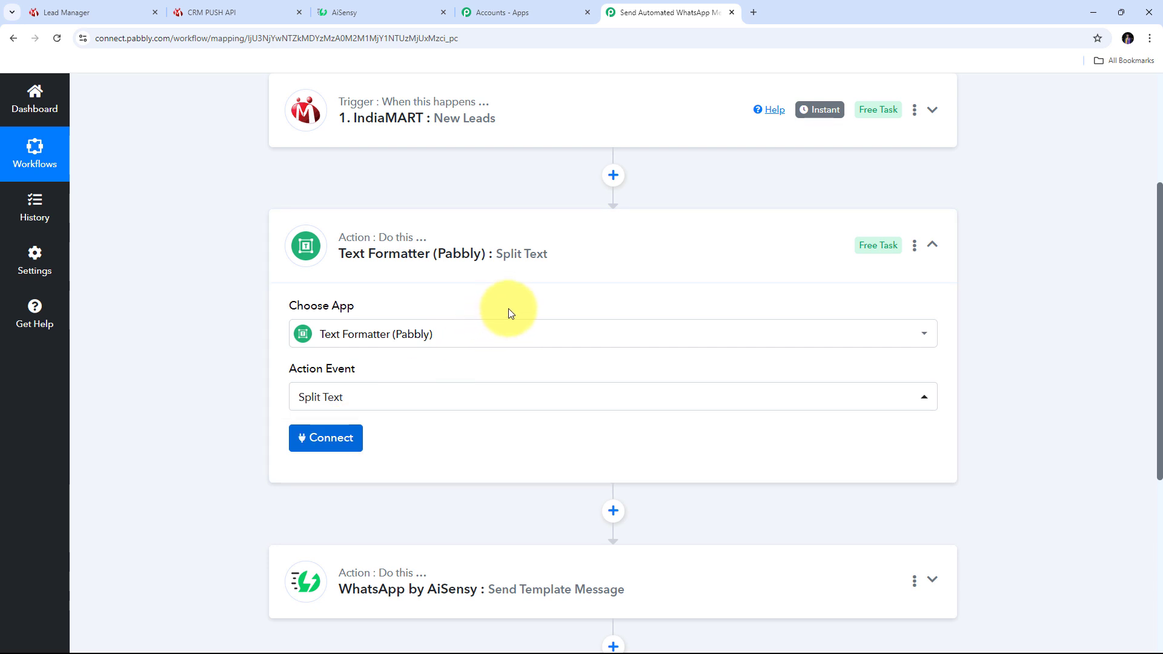
scroll(531, 303, down, 4)
click(351, 281)
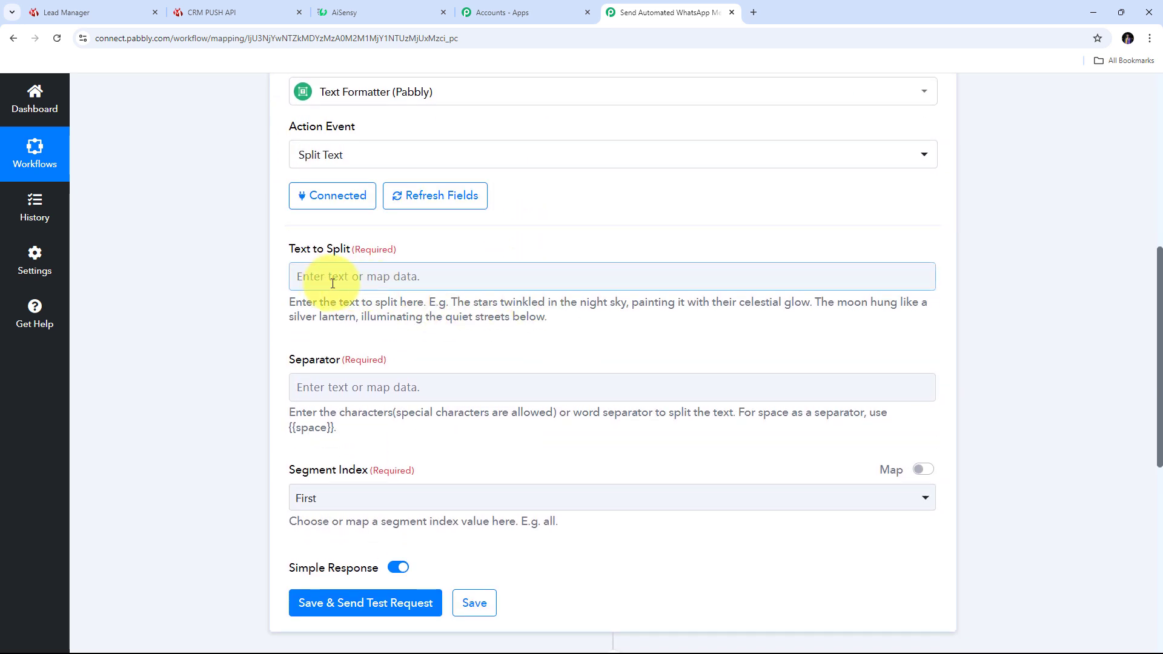
Map the IndiaMART lead's RESPONSE SENDER MOBILE value as the Text to Split
click(404, 277)
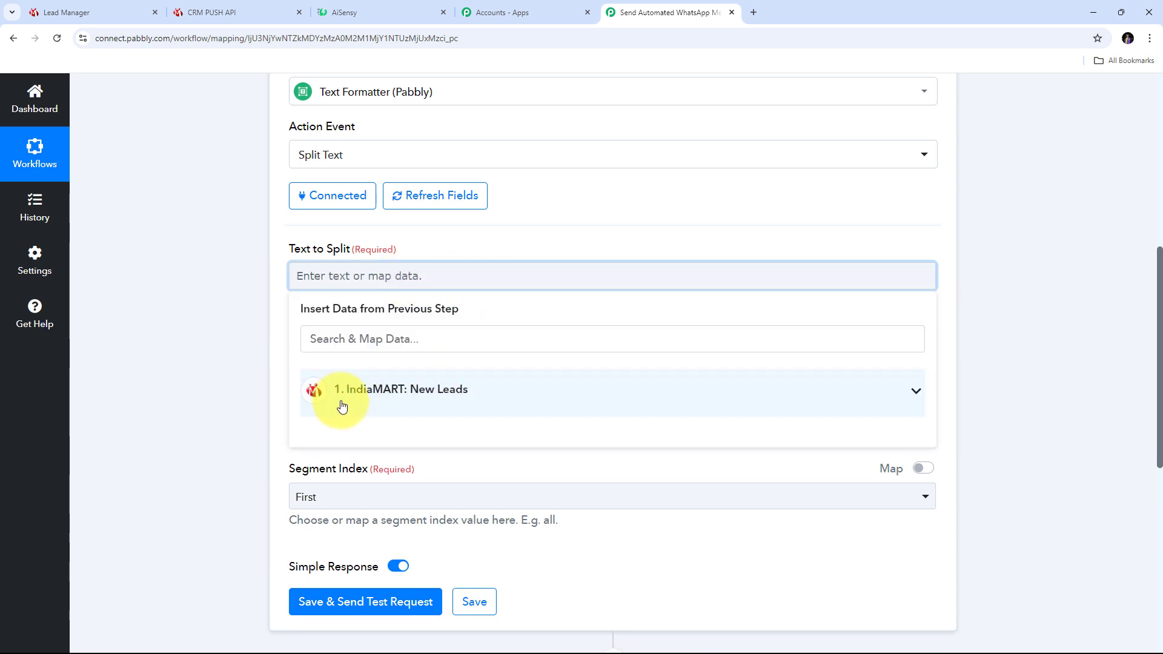
click(459, 397)
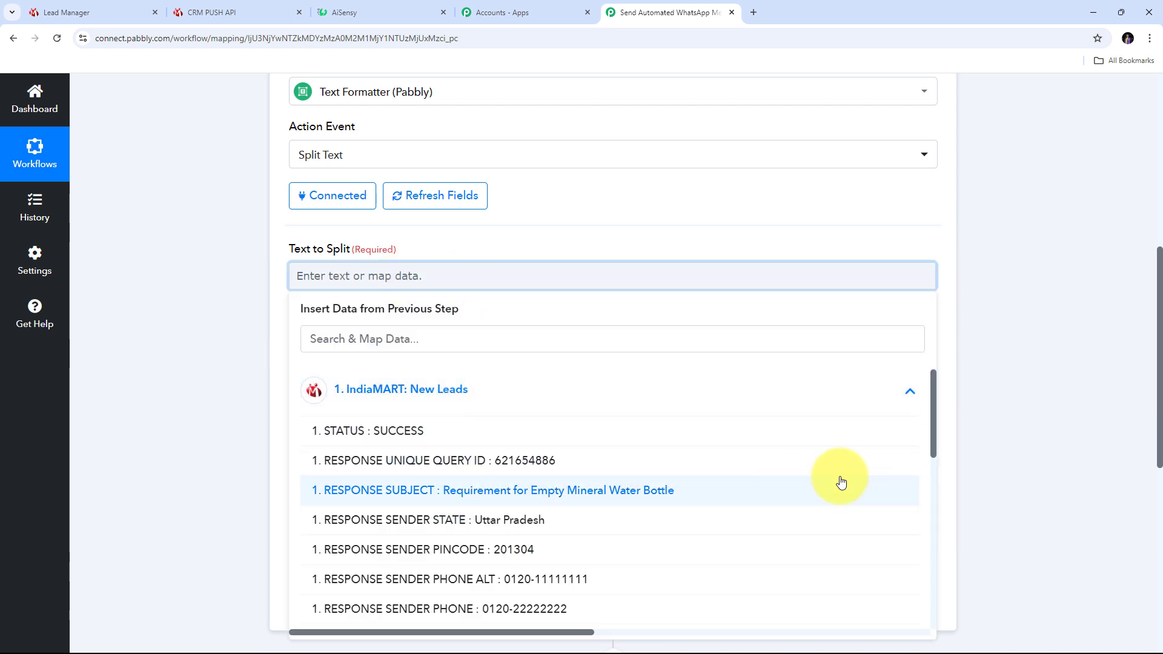
scroll(442, 572, down, 3)
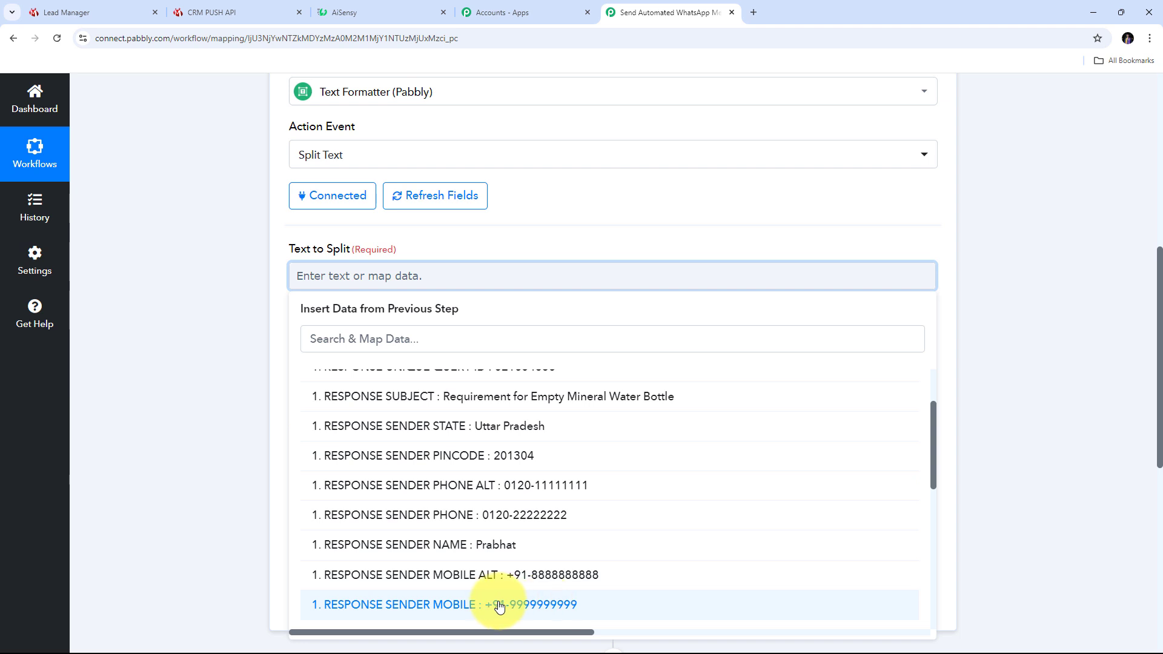
click(527, 605)
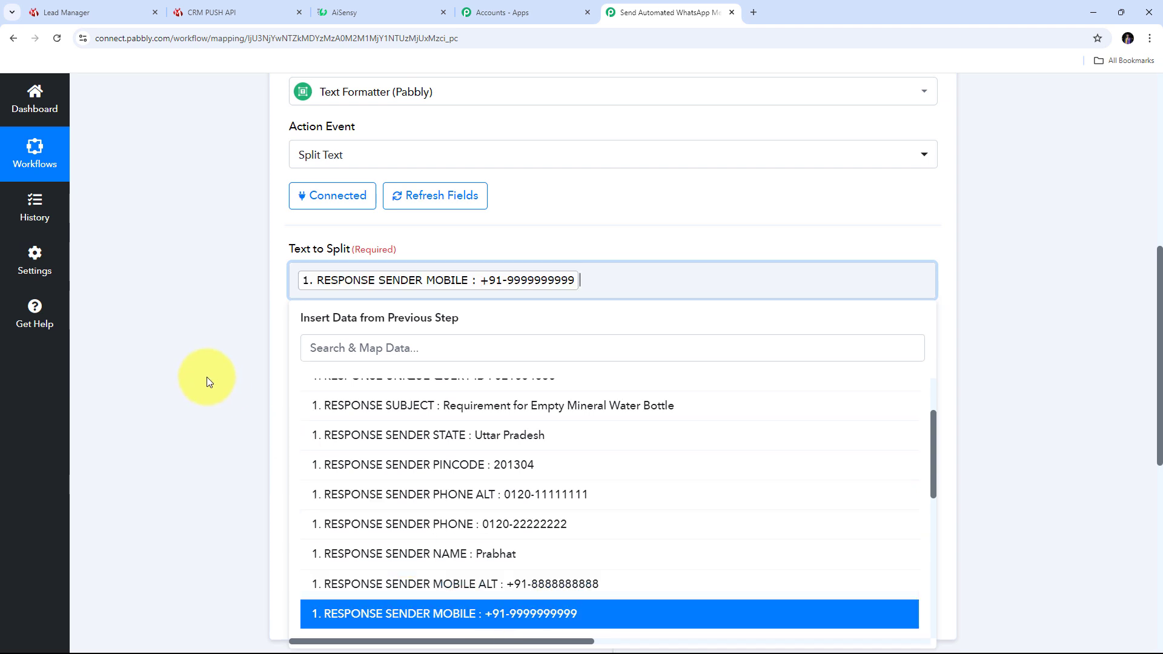
click(203, 379)
Set the Split Text separator to a hyphen (-)
scroll(462, 339, down, 1)
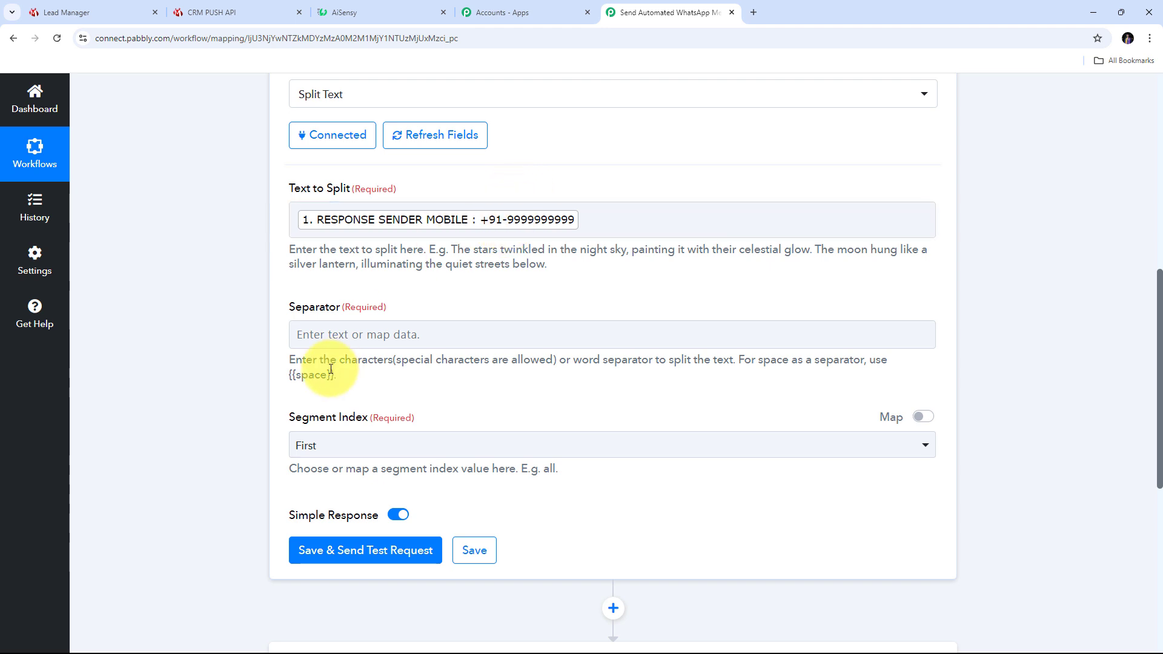
click(329, 334)
click(328, 334)
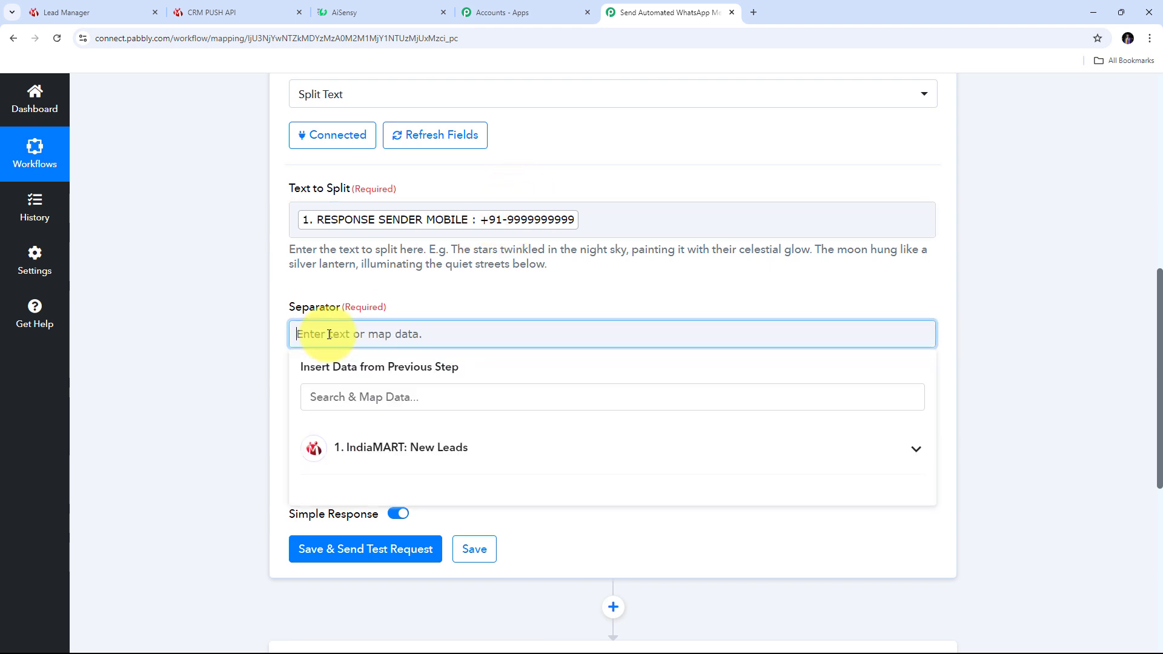
text(-)
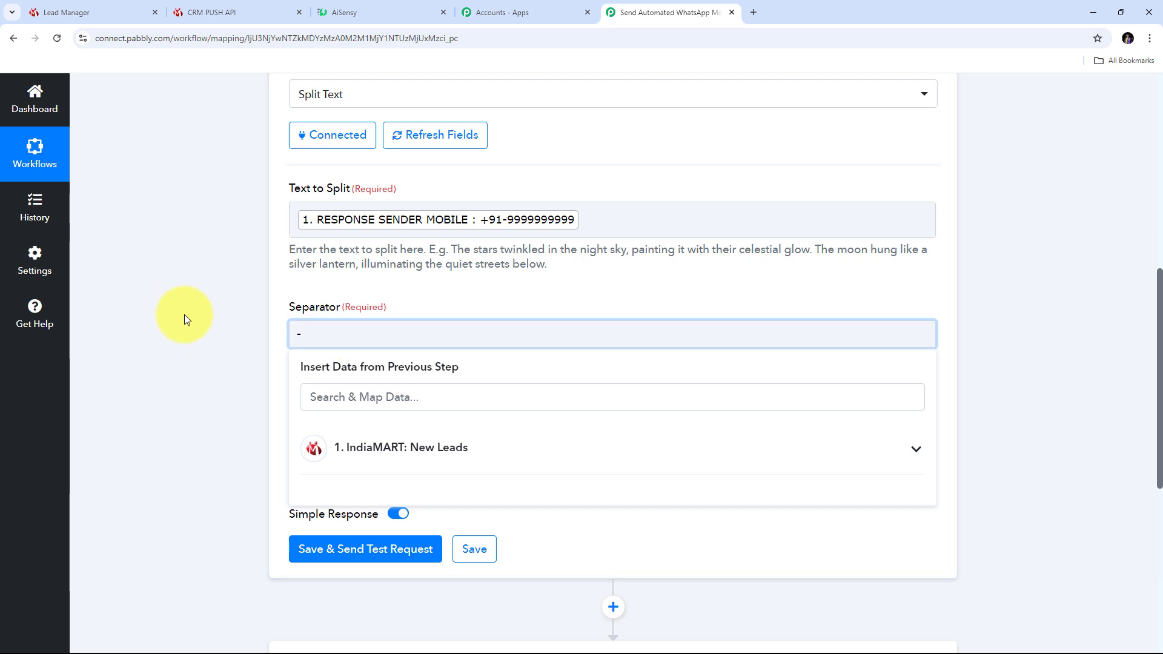
click(213, 322)
scroll(313, 312, down, 1)
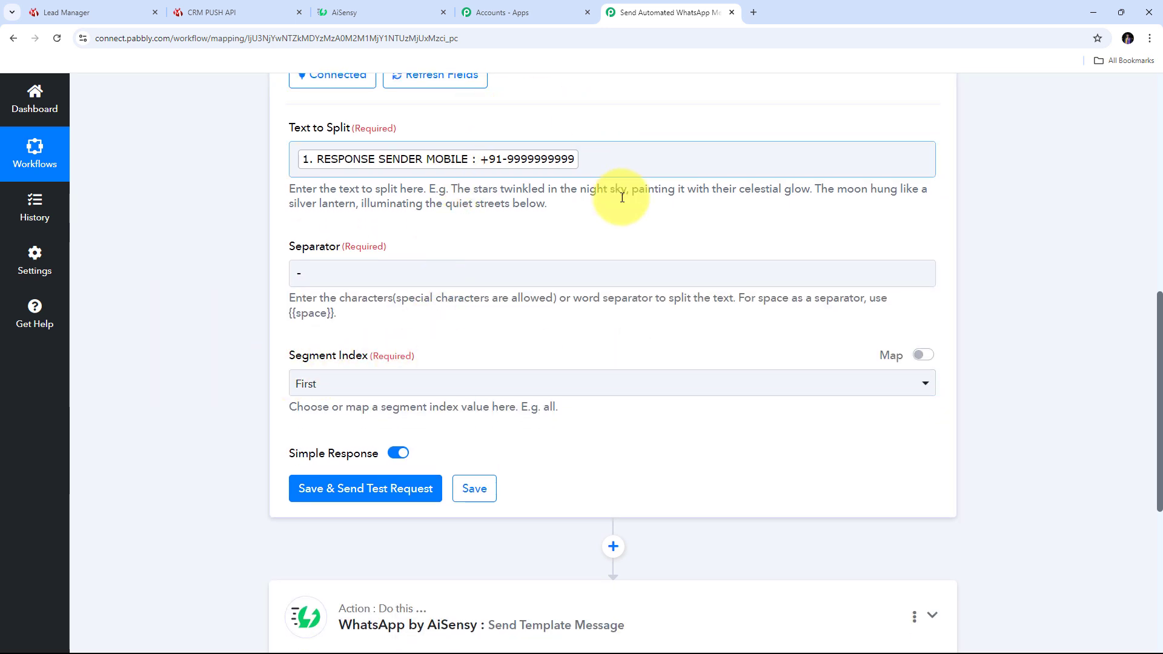
Set the Split Text segment index to All, send a test request, and check the separated country code and phone number
click(521, 161)
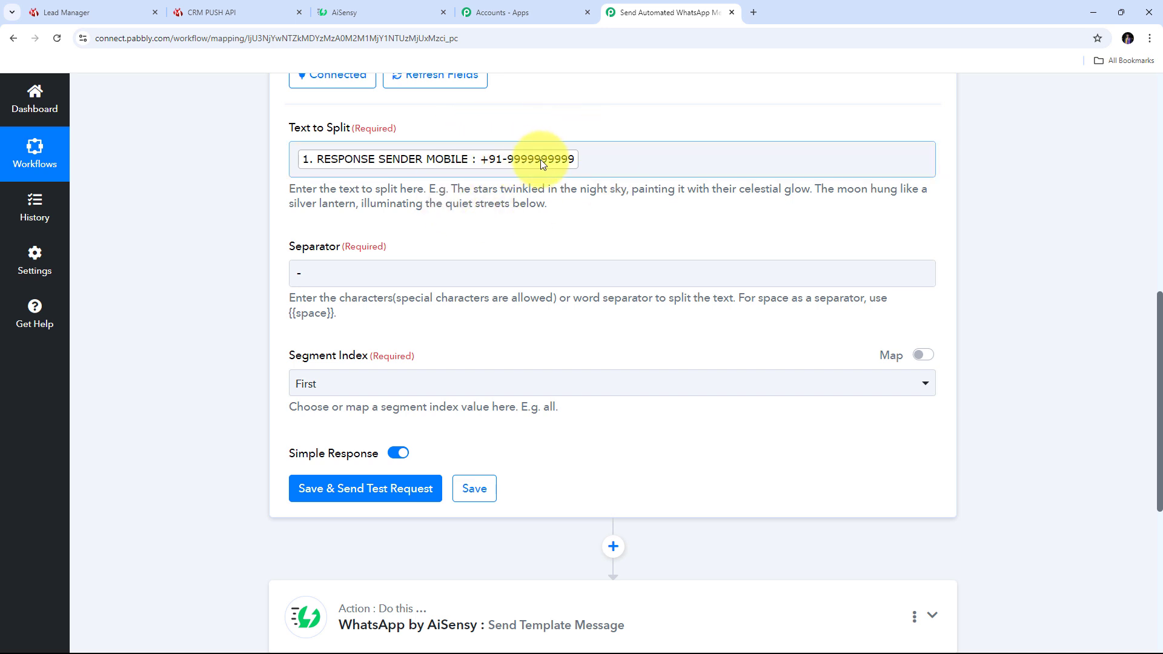
click(602, 392)
click(310, 560)
scroll(435, 403, down, 1)
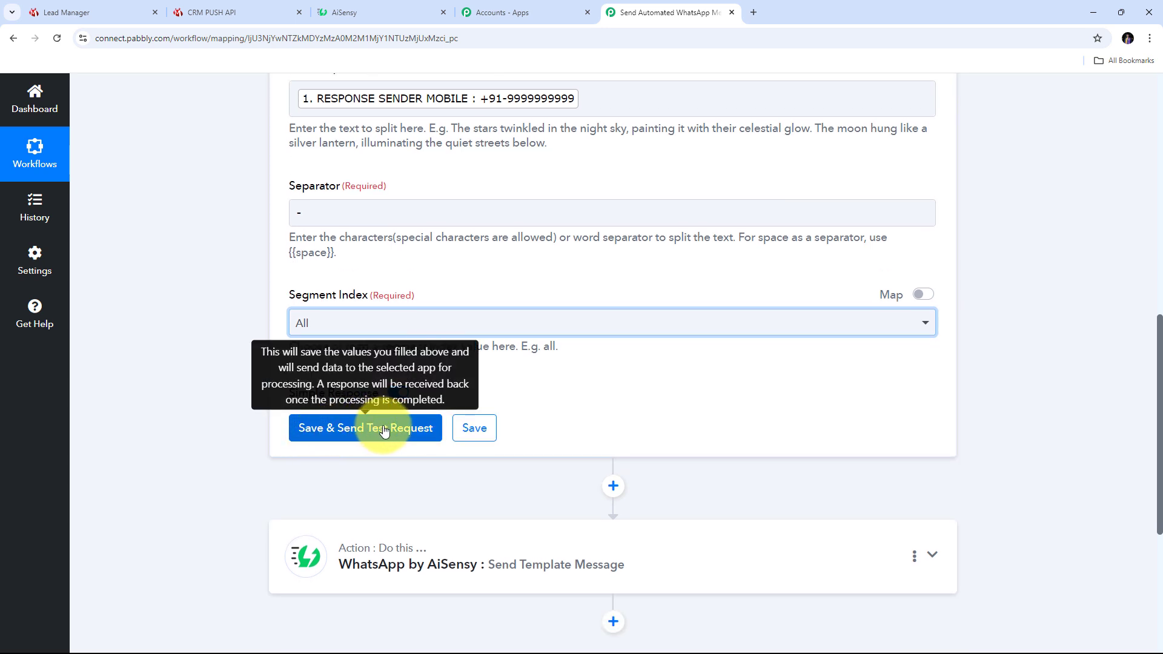
click(383, 429)
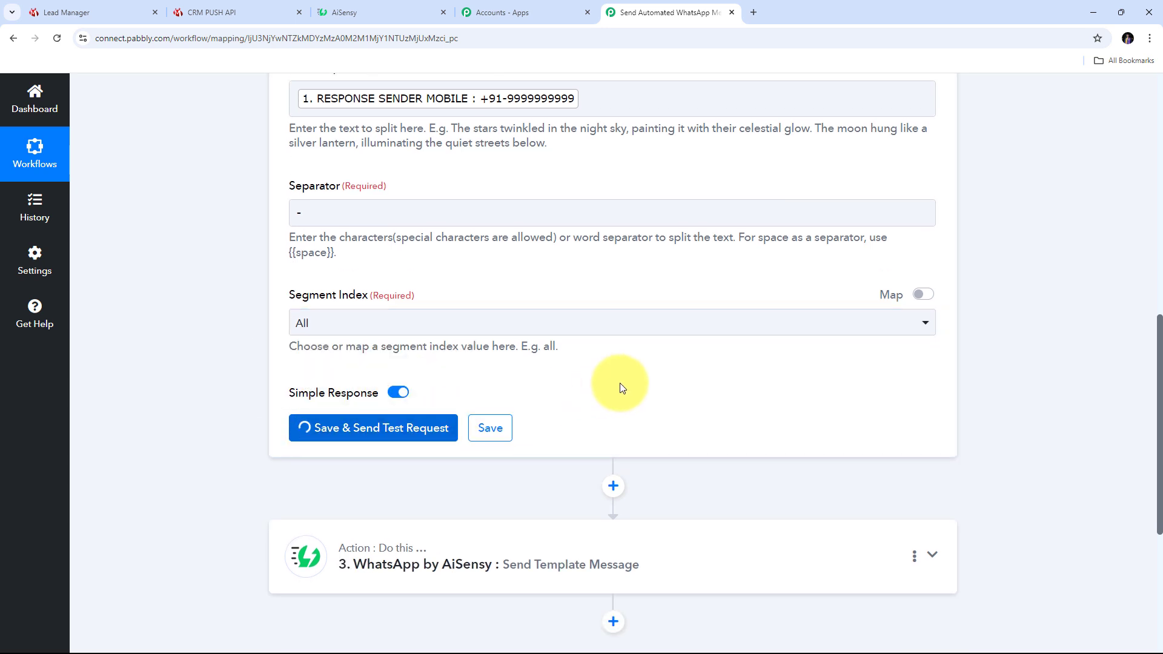
scroll(744, 355, down, 2)
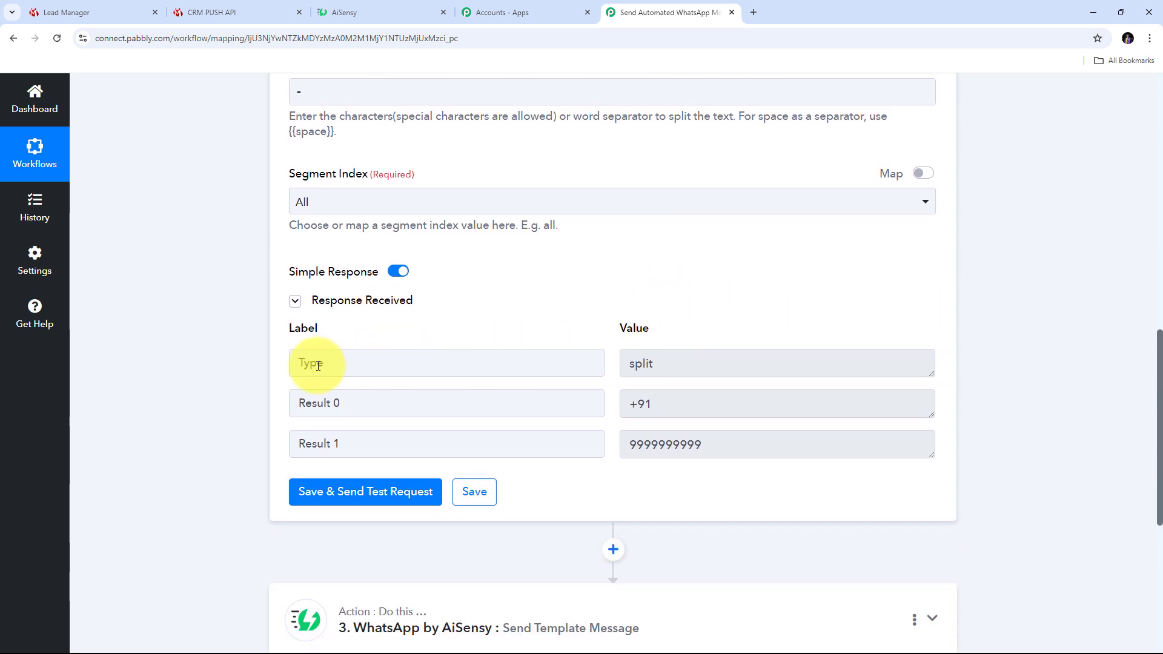
drag(688, 402, 480, 416)
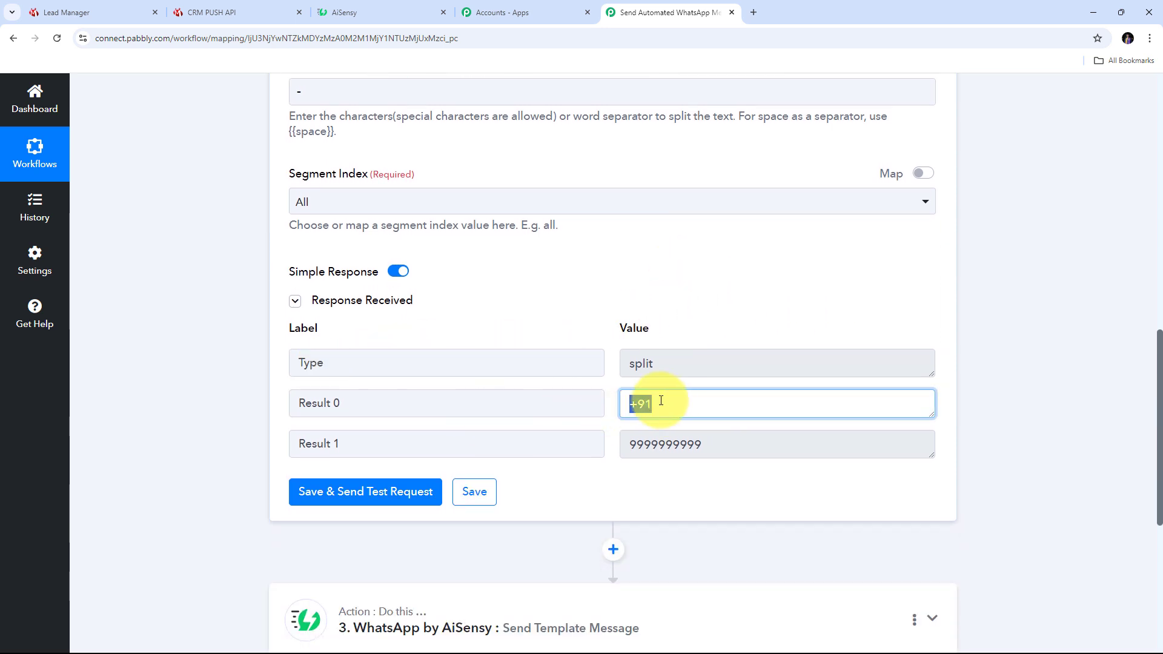
drag(735, 446, 568, 452)
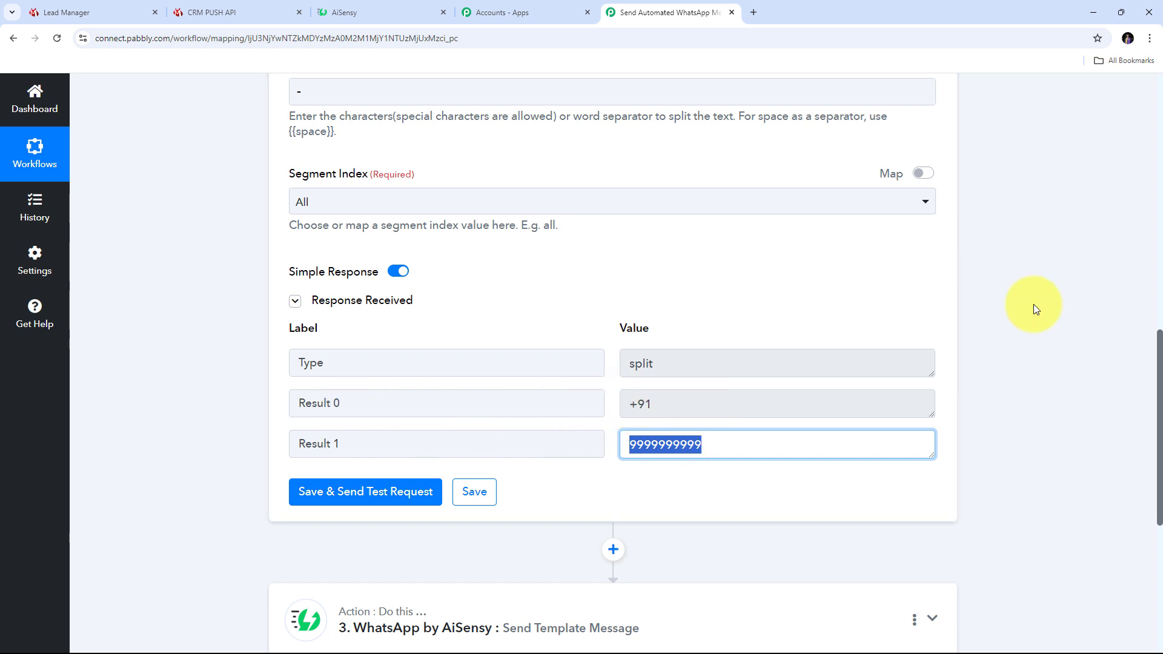
Replace the AiSensy action's Mobile Number mapping with the Text Formatter's Result 0 followed directly by Result 1
scroll(1034, 304, down, 6)
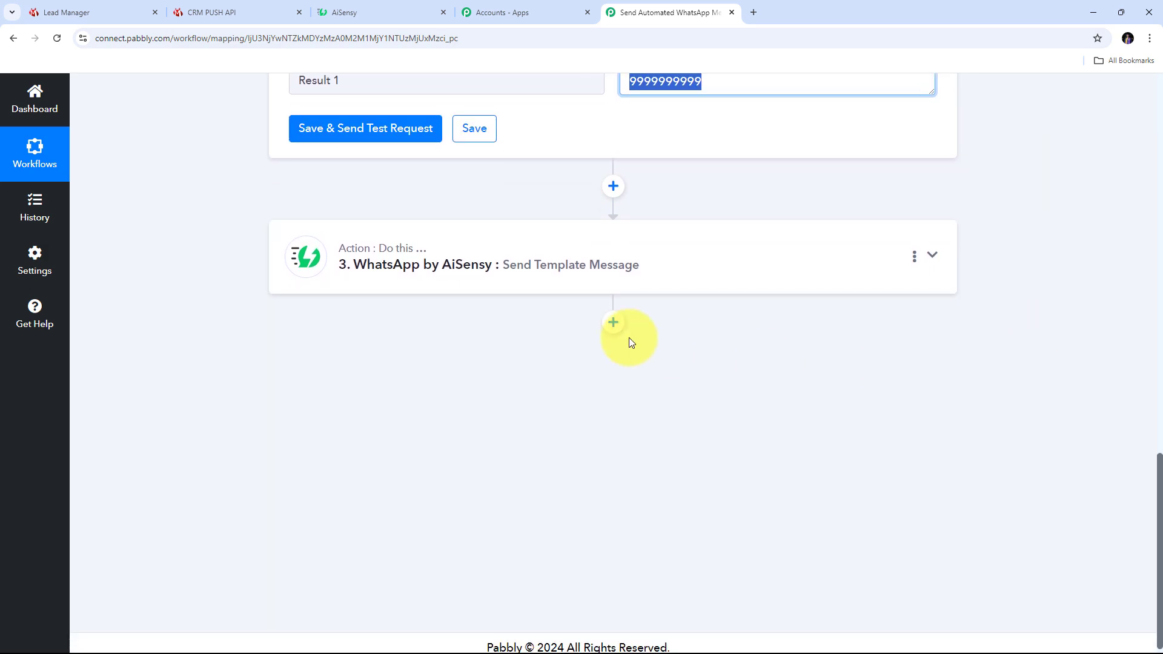
click(931, 259)
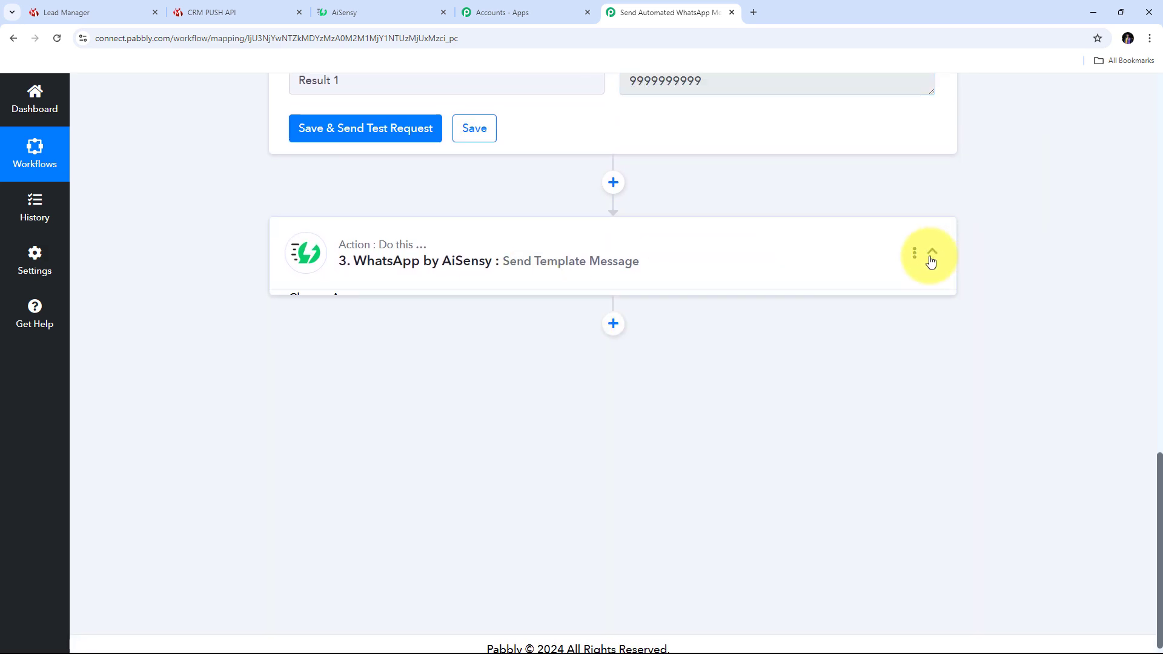
scroll(565, 333, down, 1)
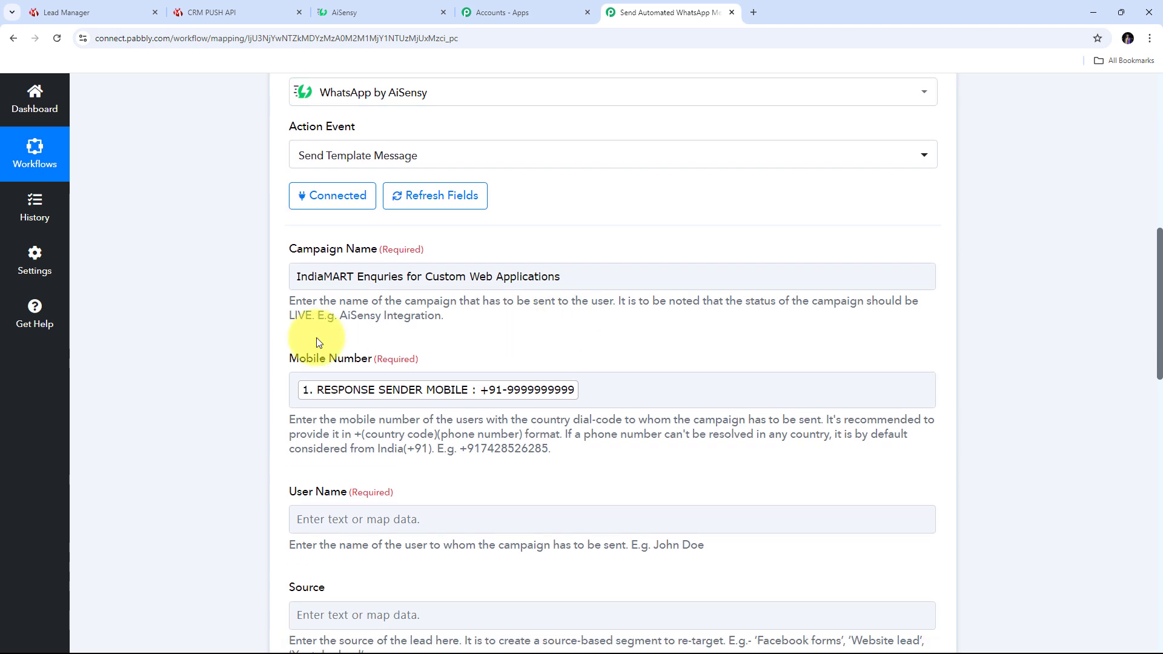
click(587, 384)
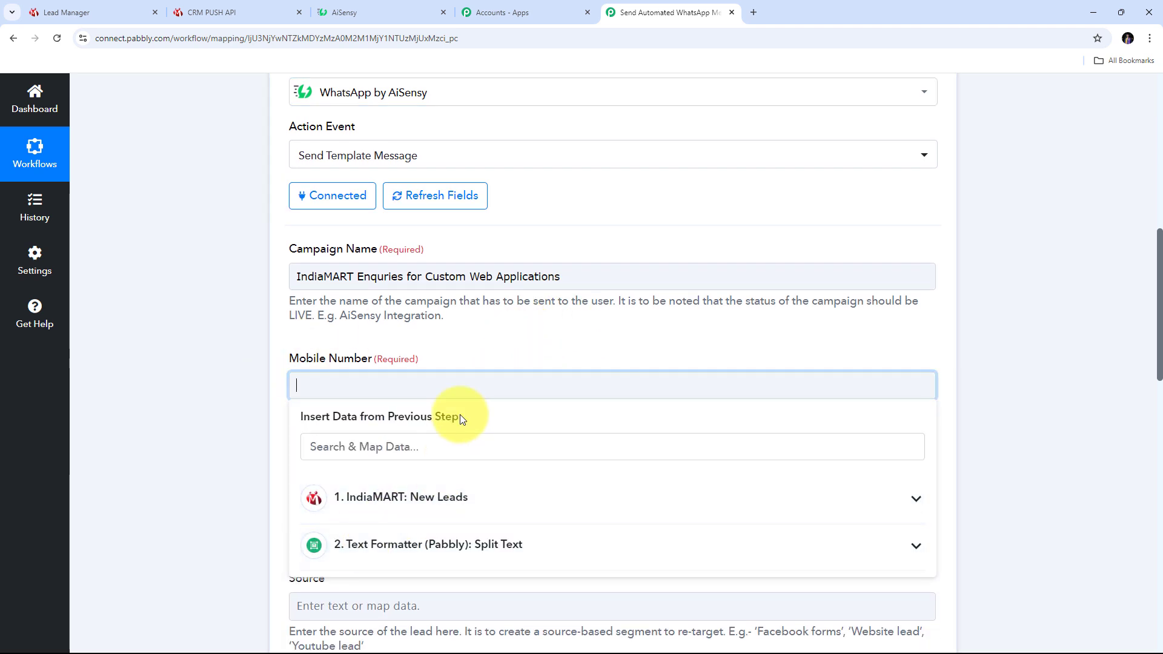
scroll(460, 405, down, 1)
click(315, 485)
scroll(633, 377, down, 1)
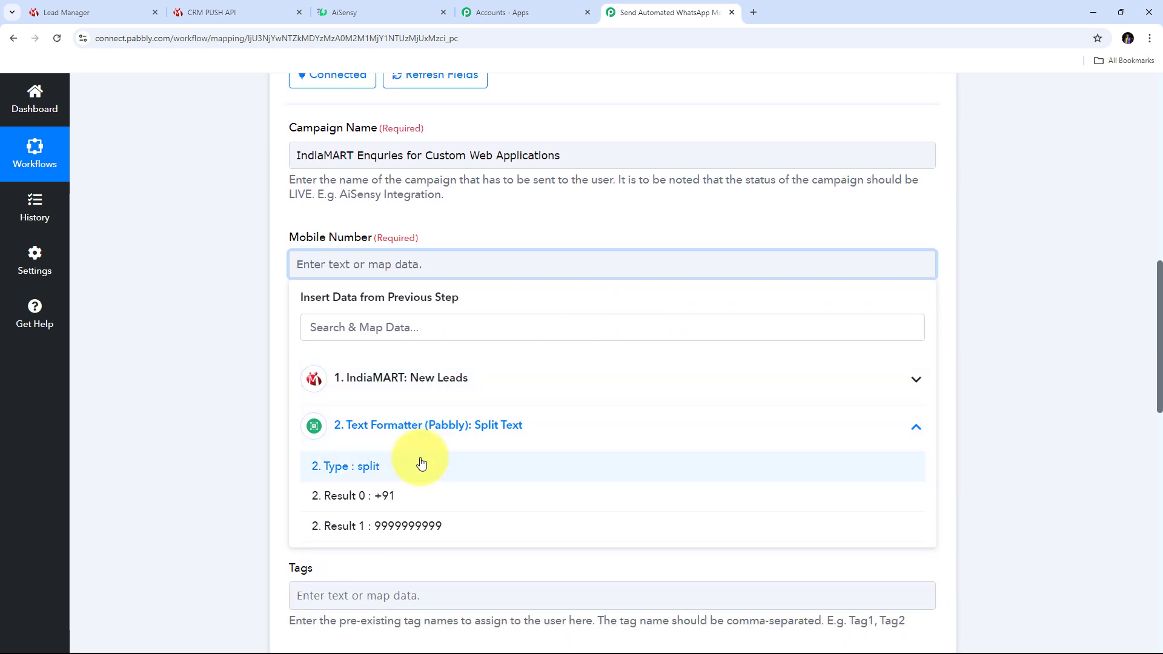
click(386, 500)
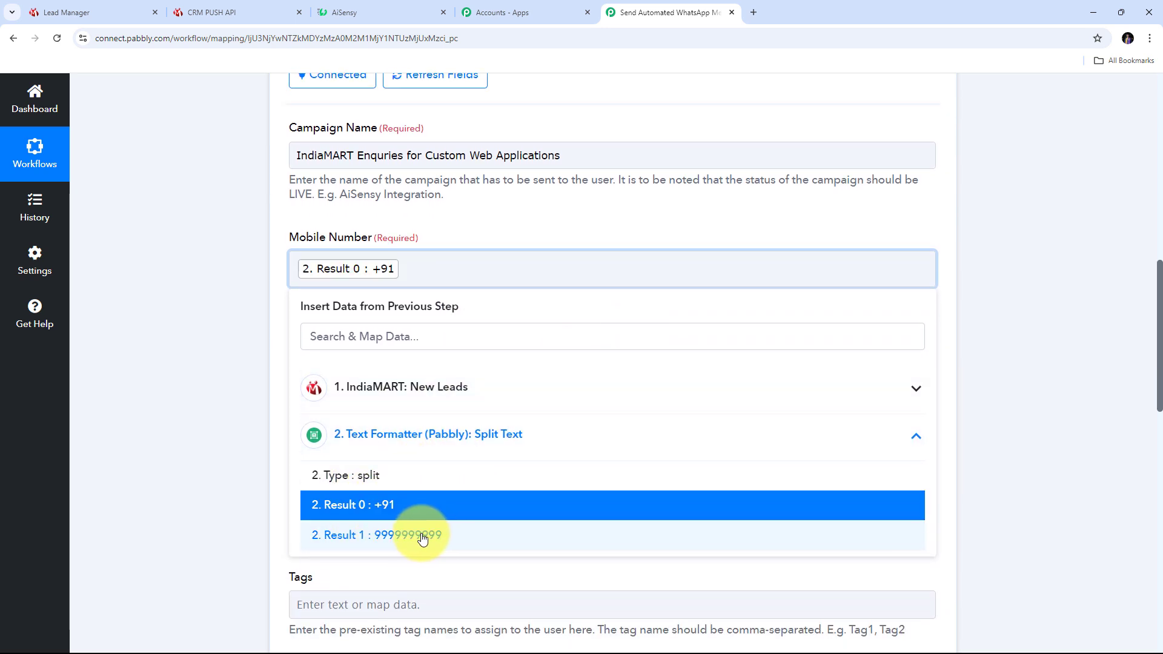
click(394, 535)
click(229, 337)
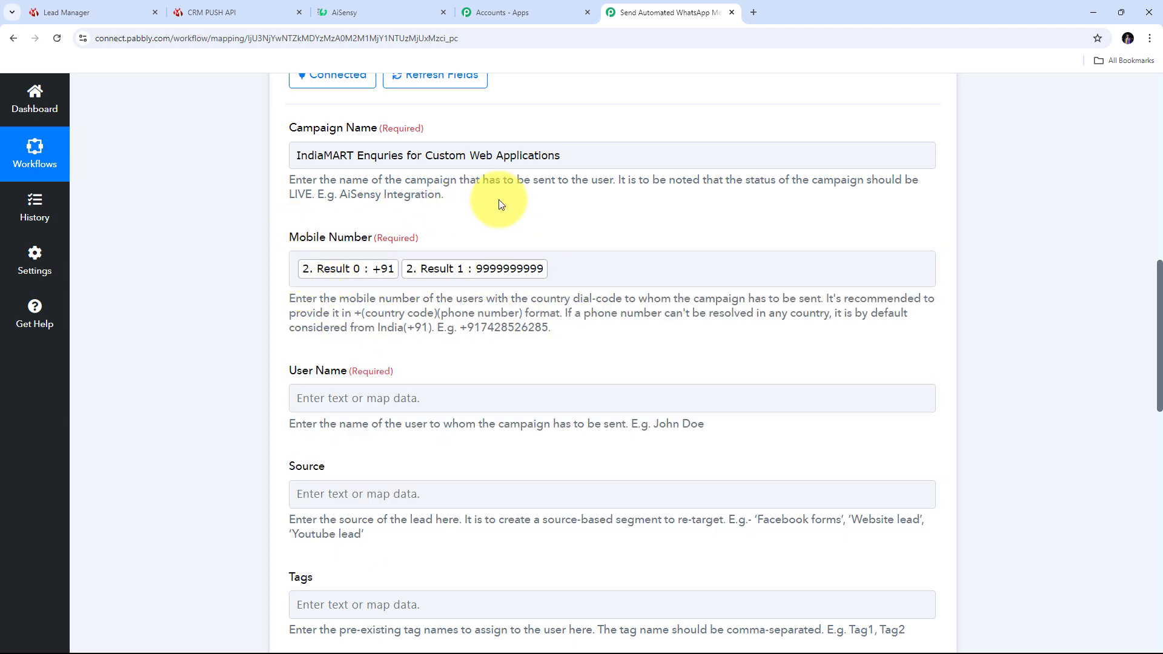
Map the IndiaMART lead's RESPONSE SENDER NAME value to User Name in the AiSensy action
scroll(546, 251, down, 3)
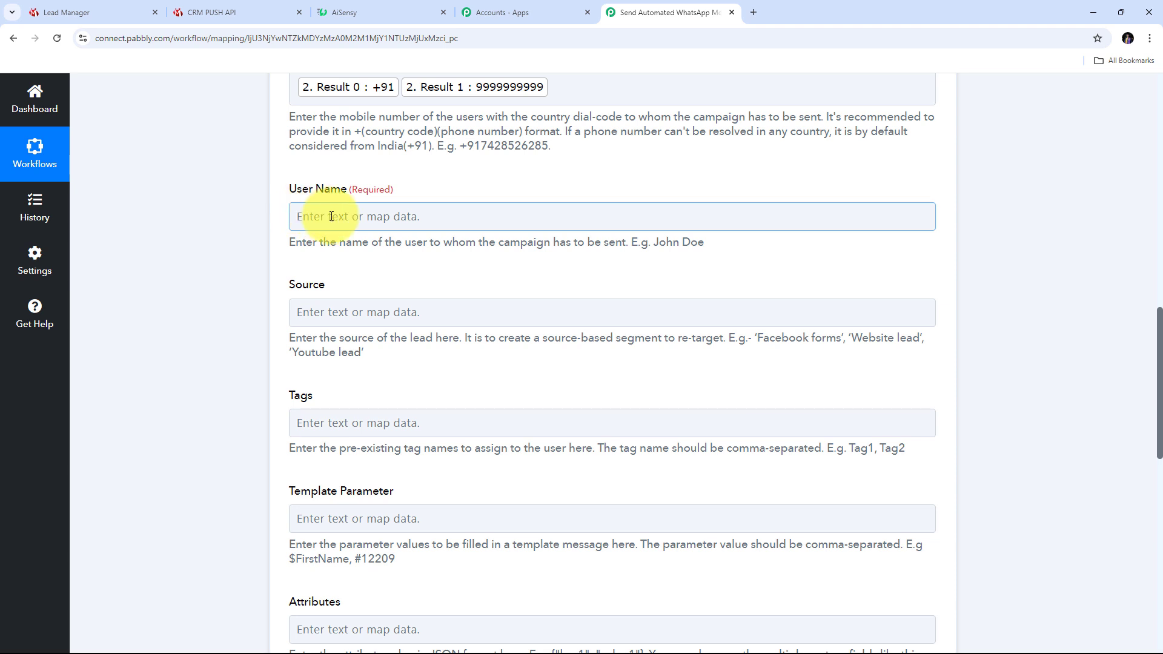
click(361, 216)
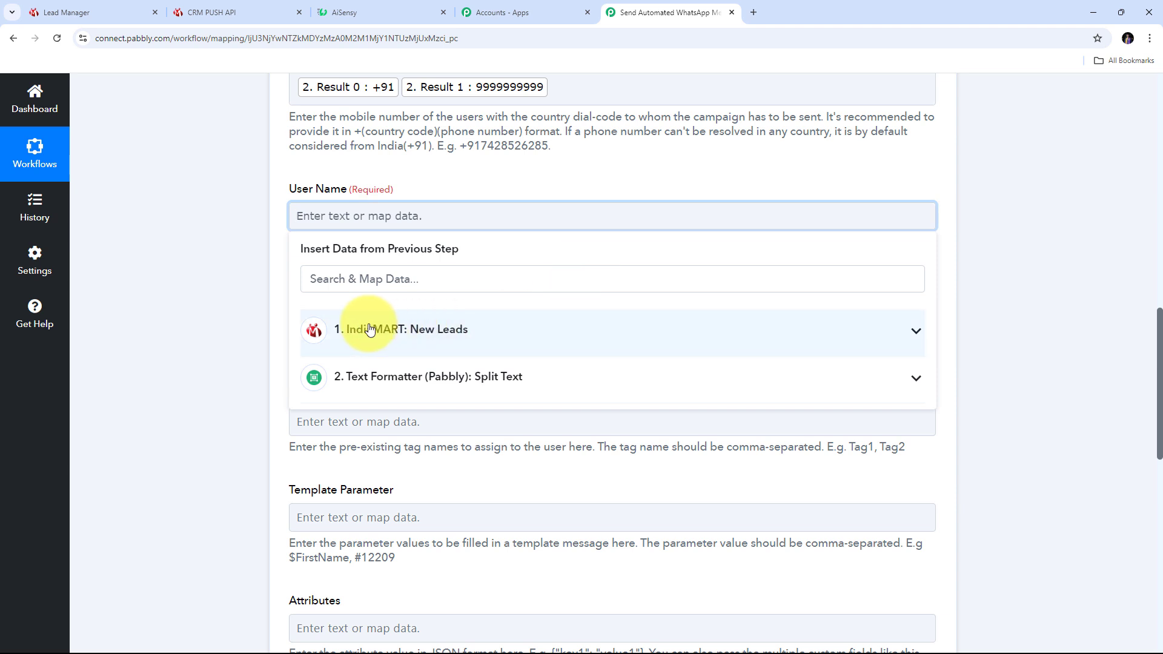
click(403, 337)
scroll(929, 384, down, 1)
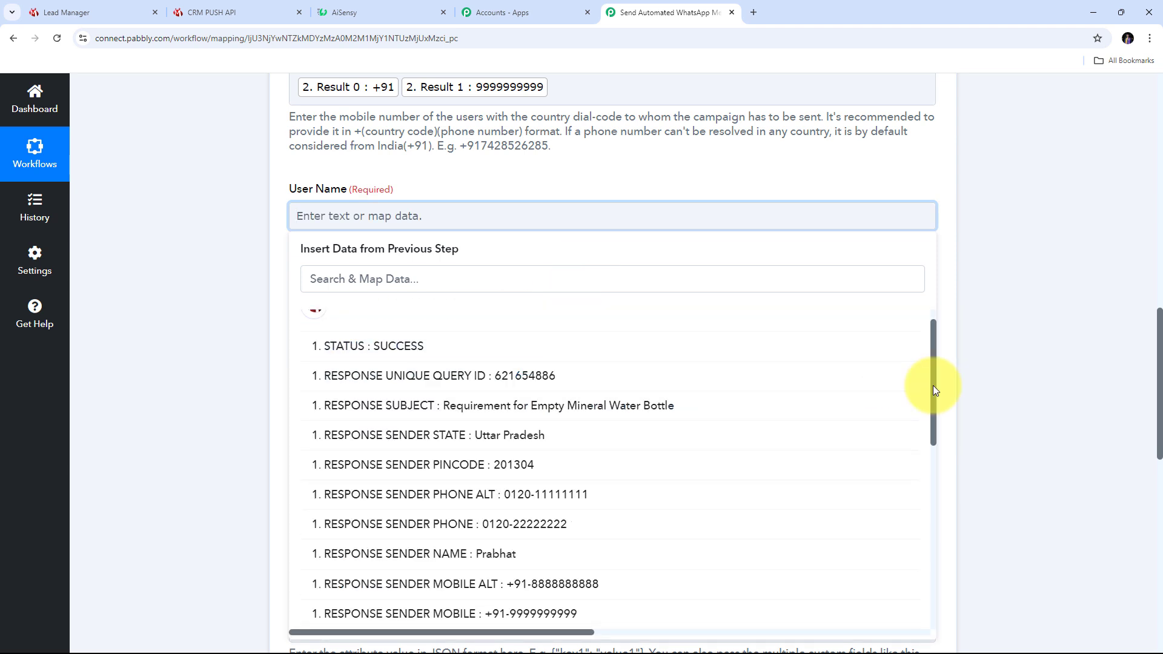
click(488, 557)
click(177, 319)
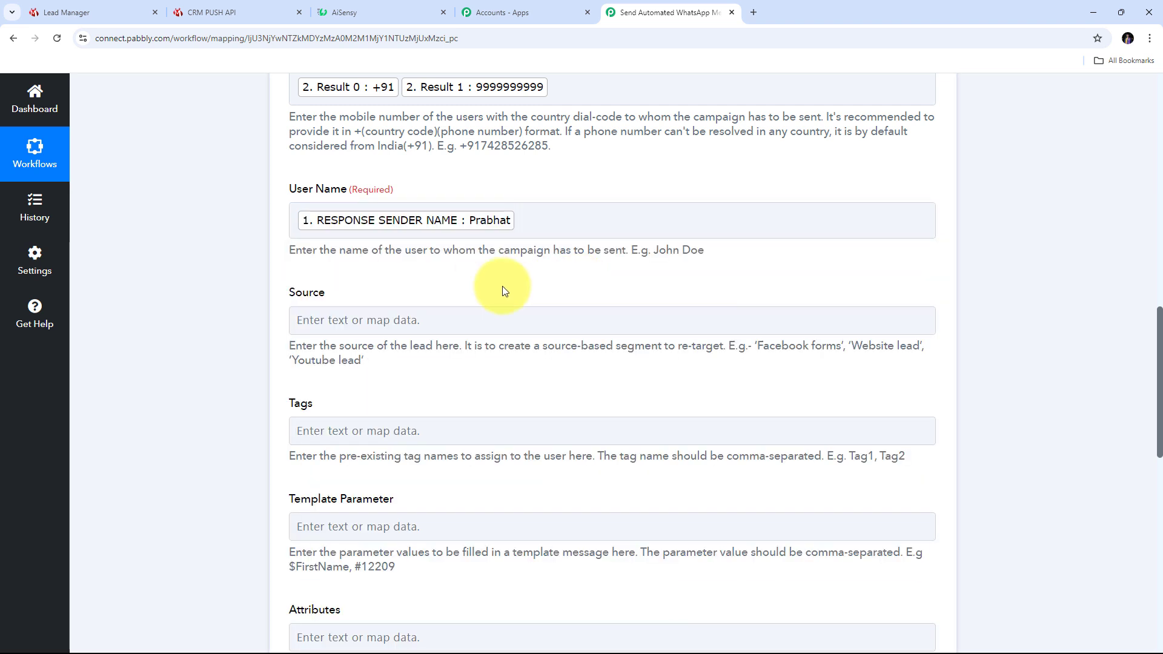
Map the IndiaMART lead's RESPONSE SENDER NAME value as the Template Parameter
scroll(680, 267, down, 4)
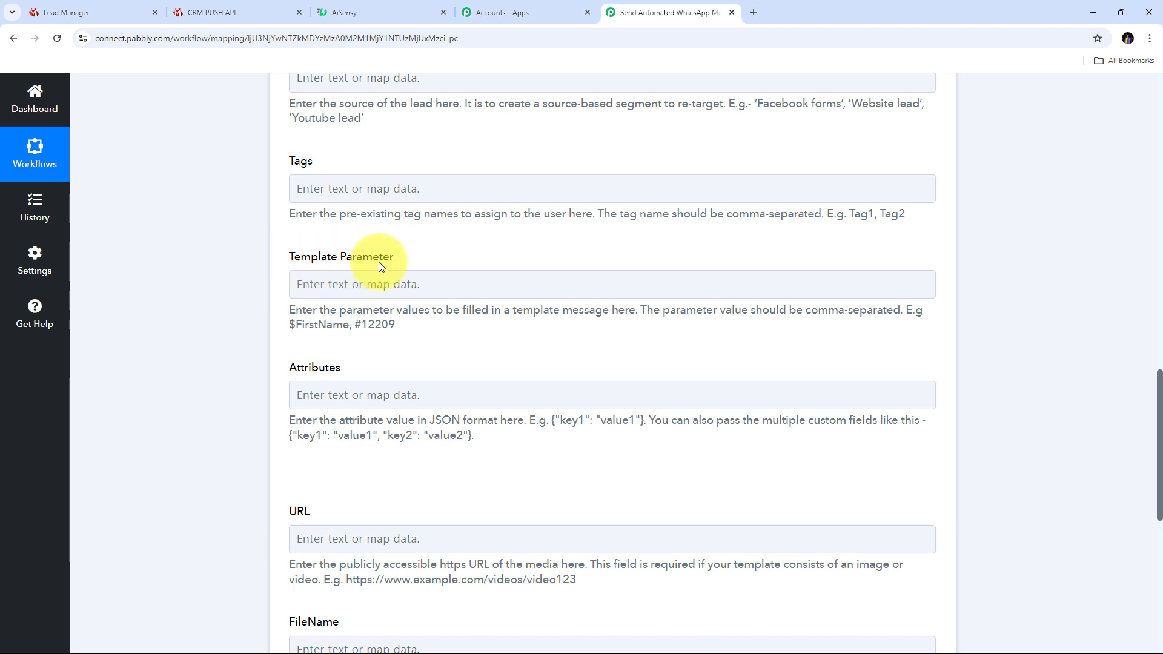
click(339, 286)
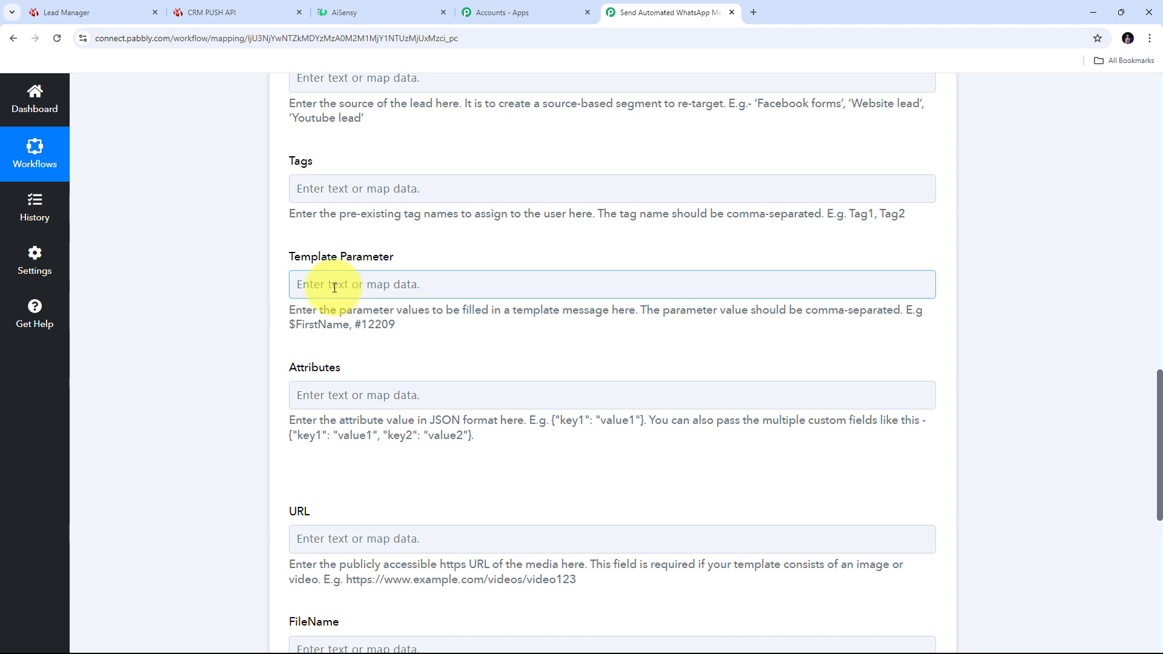
click(334, 286)
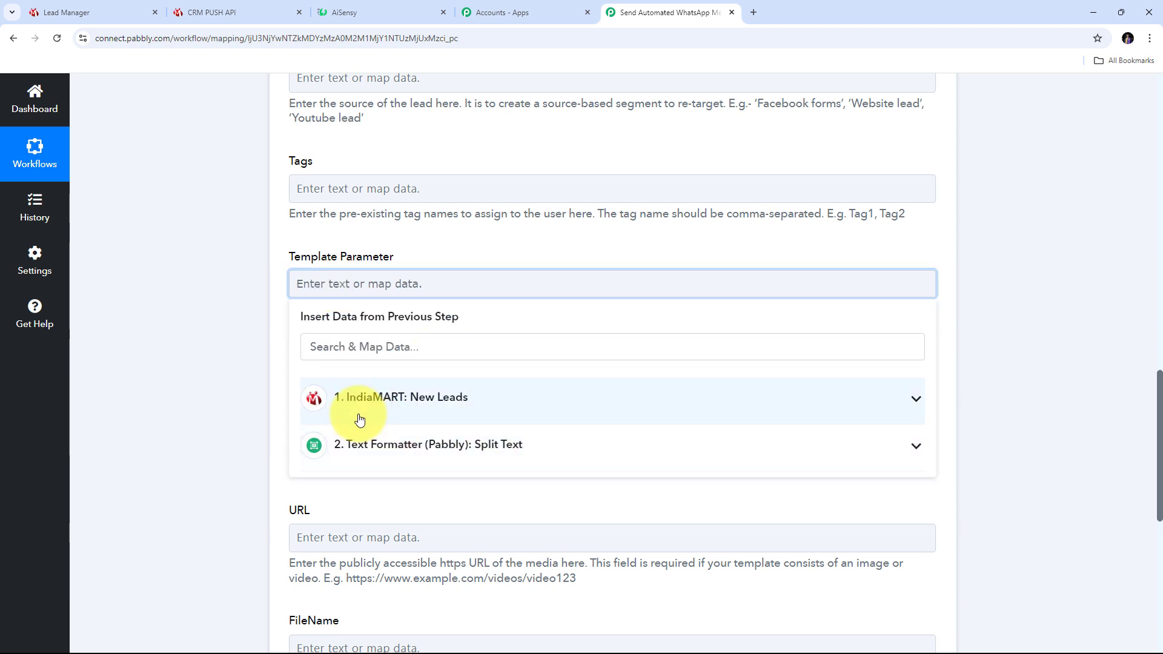
click(475, 407)
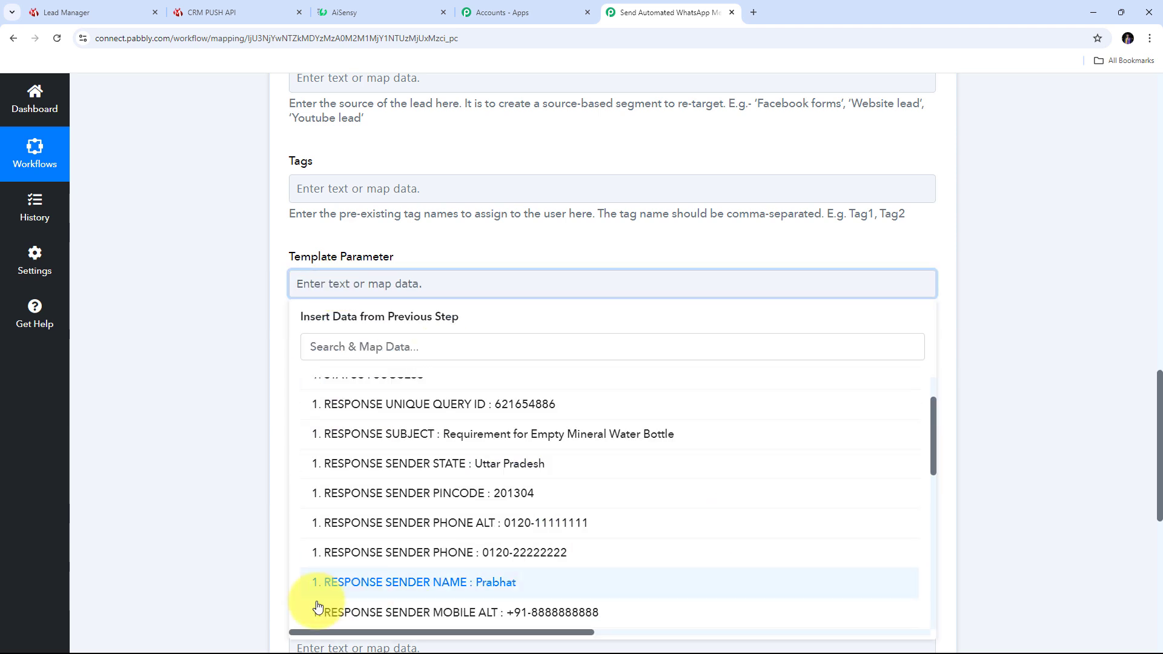
click(495, 584)
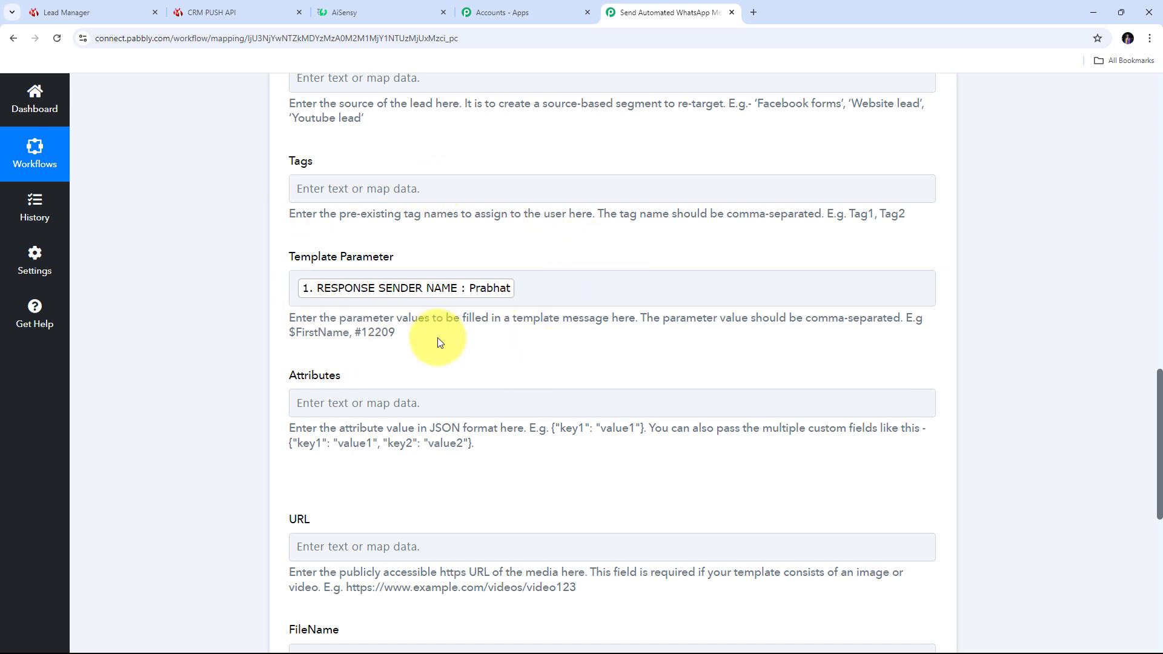
Review the mapped AiSensy fields, leave URL and FileName empty, then save the action and send a test request
scroll(624, 263, up, 5)
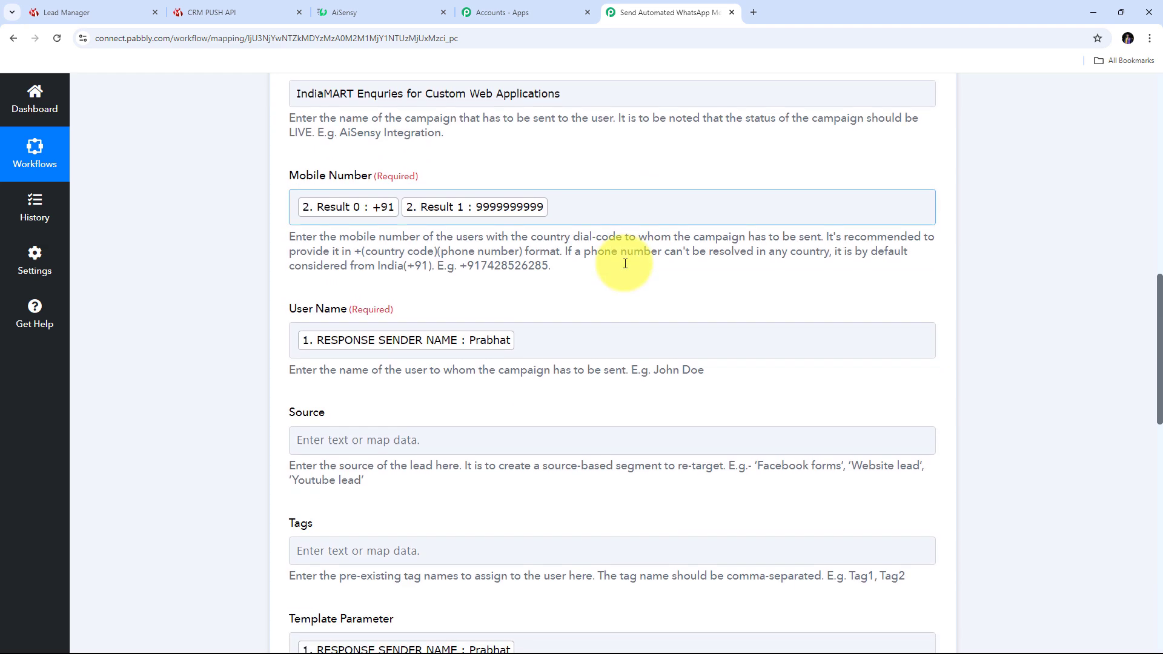
scroll(625, 263, down, 4)
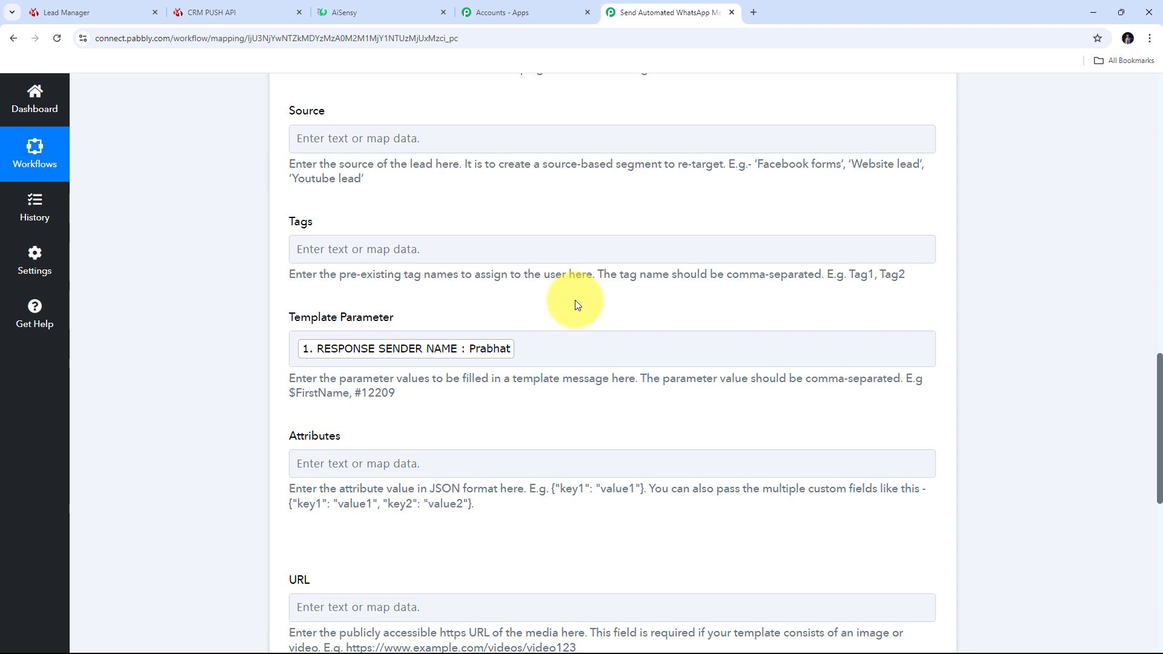
scroll(532, 241, down, 5)
scroll(532, 242, down, 2)
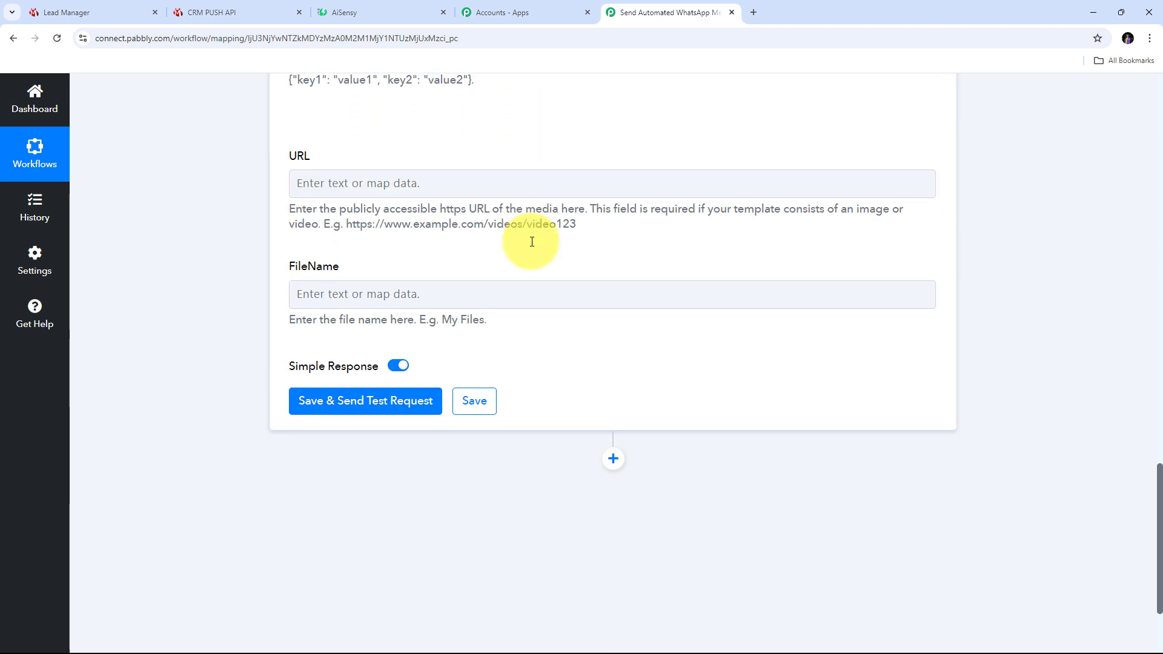
click(309, 405)
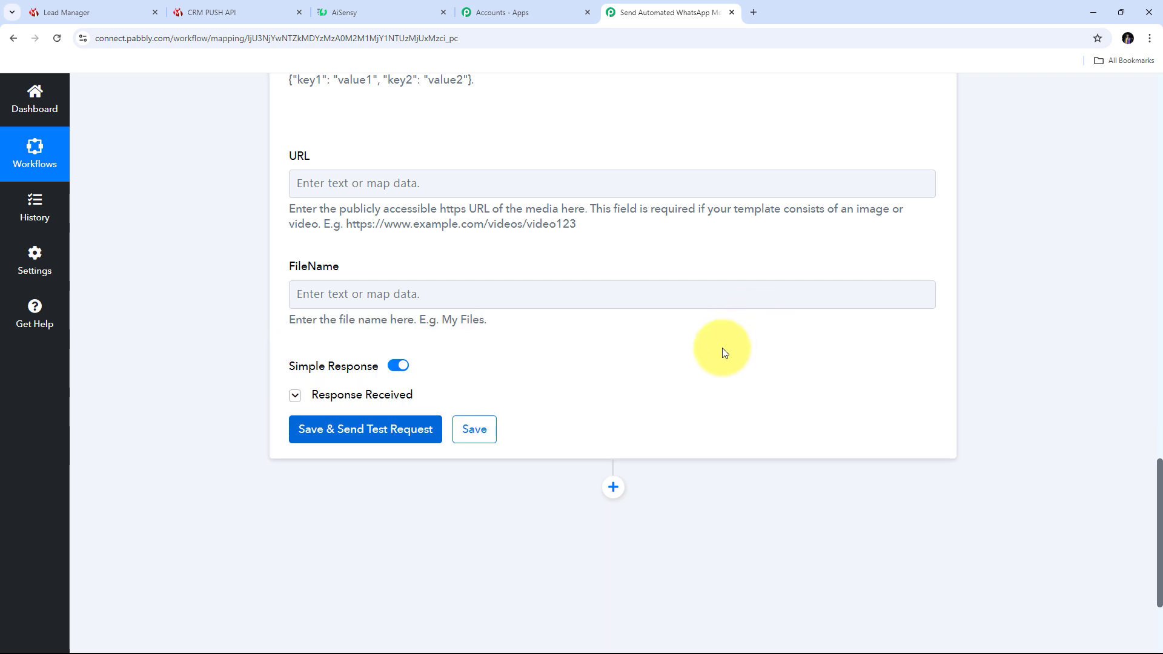
scroll(782, 335, down, 1)
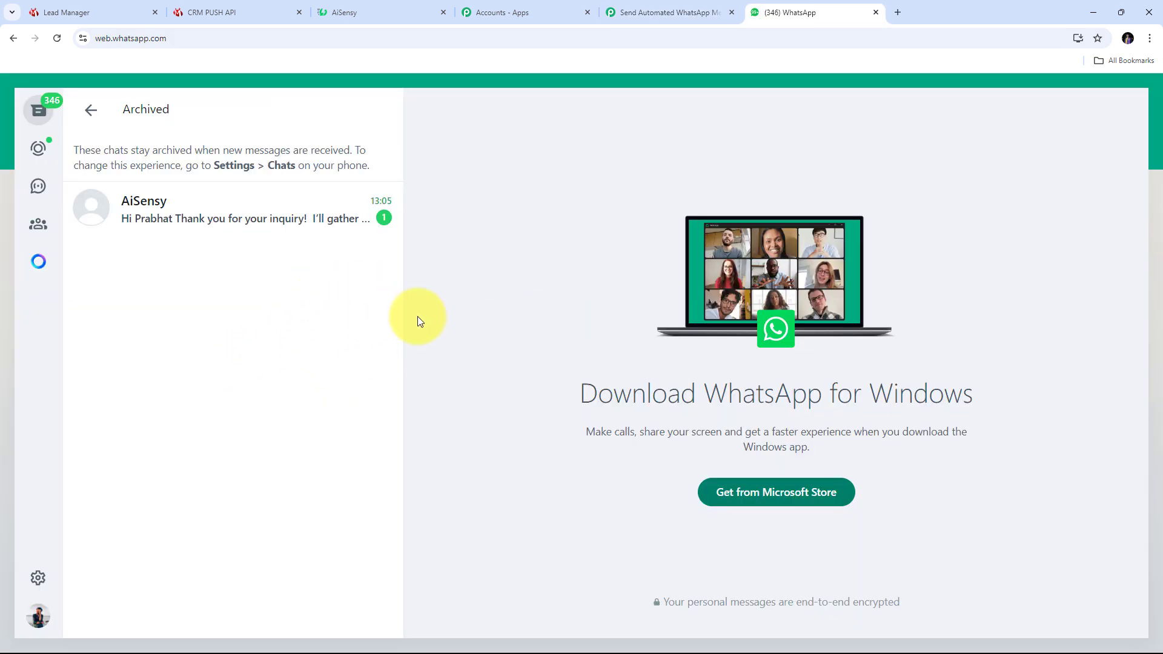
Open the archived AiSensy chat in WhatsApp Web and check the greeting of the received template message
click(271, 221)
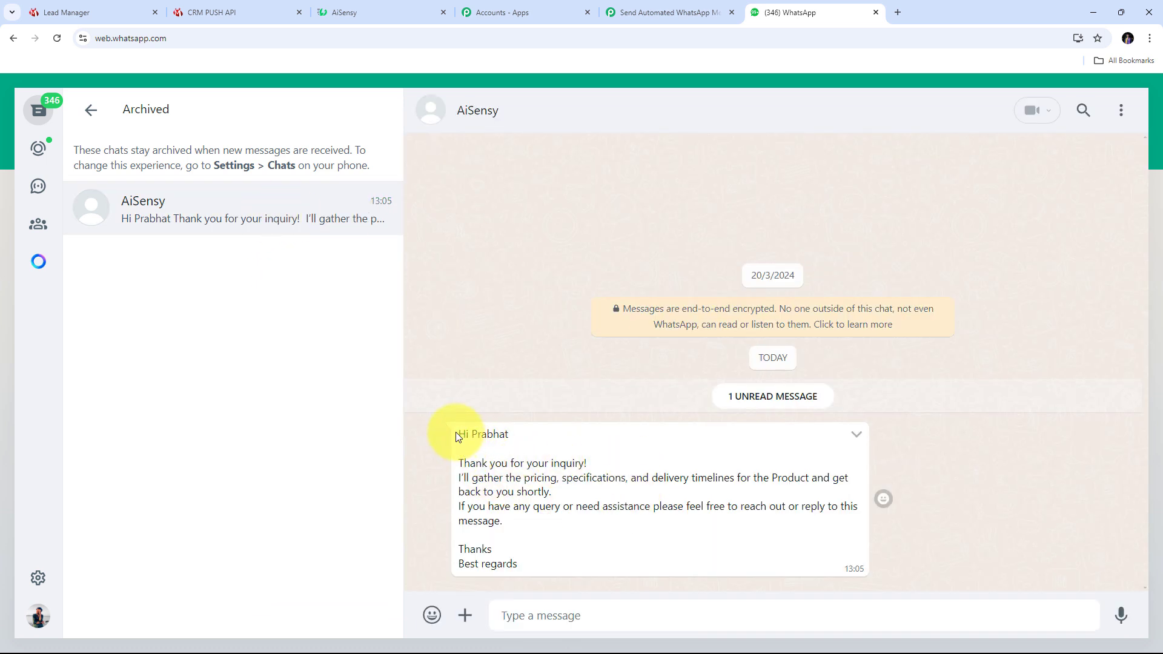
drag(463, 436, 542, 435)
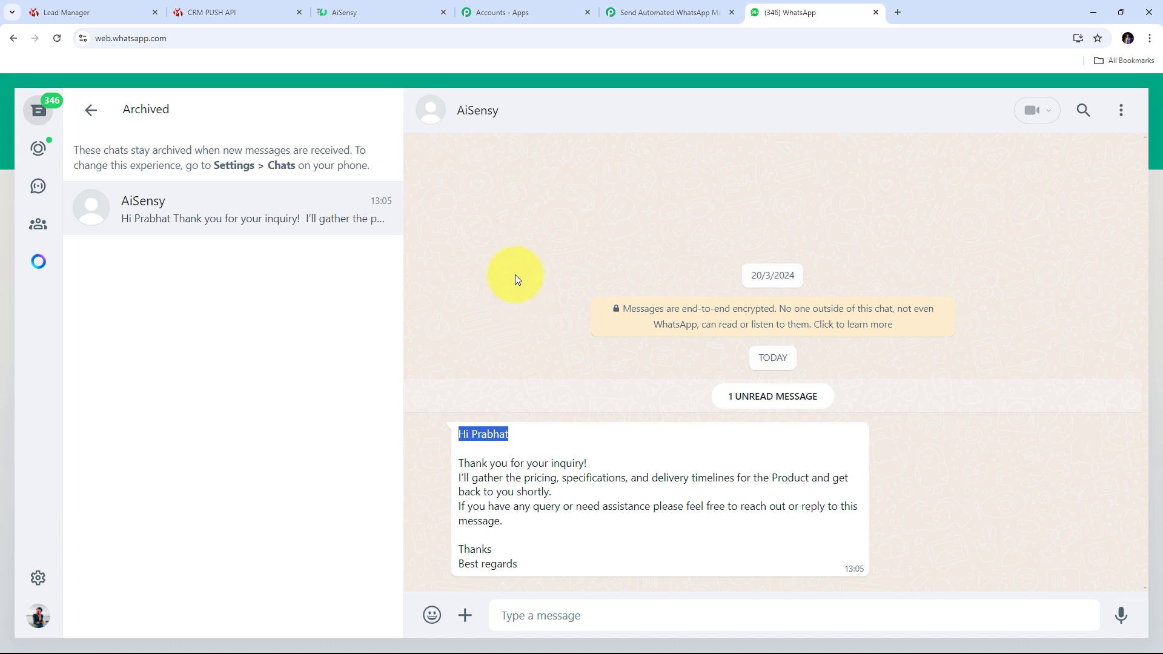
Switch back to the Pabbly Connect workflow and review its IndiaMART trigger, Text Formatter action and AiSensy action
click(652, 11)
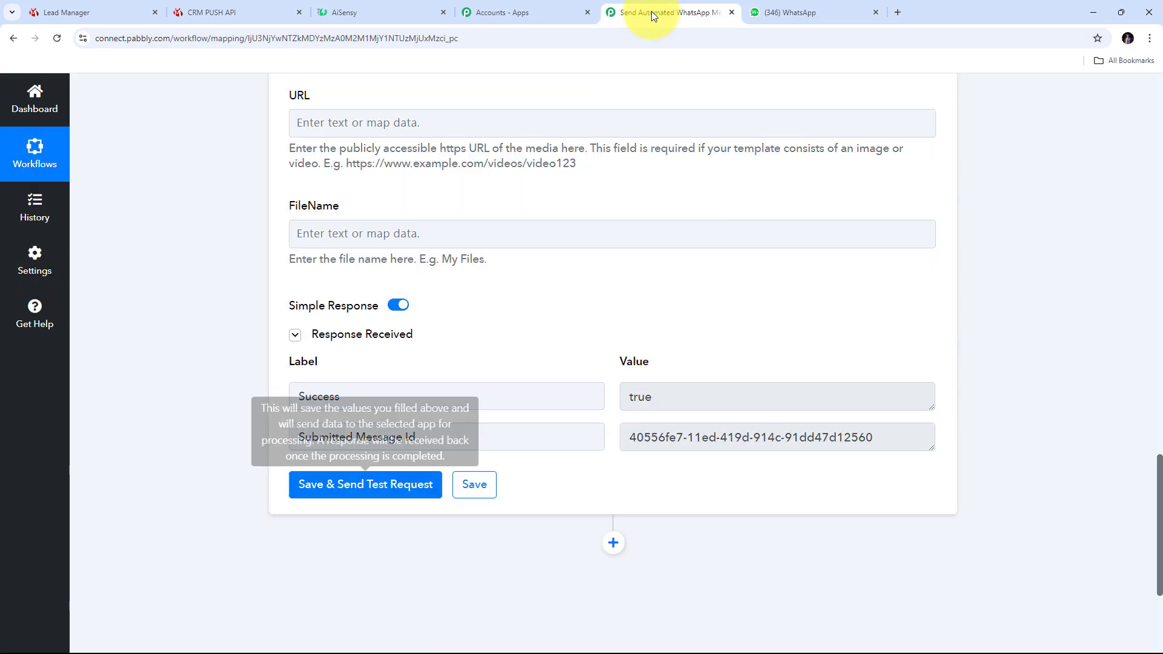
scroll(209, 343, up, 4)
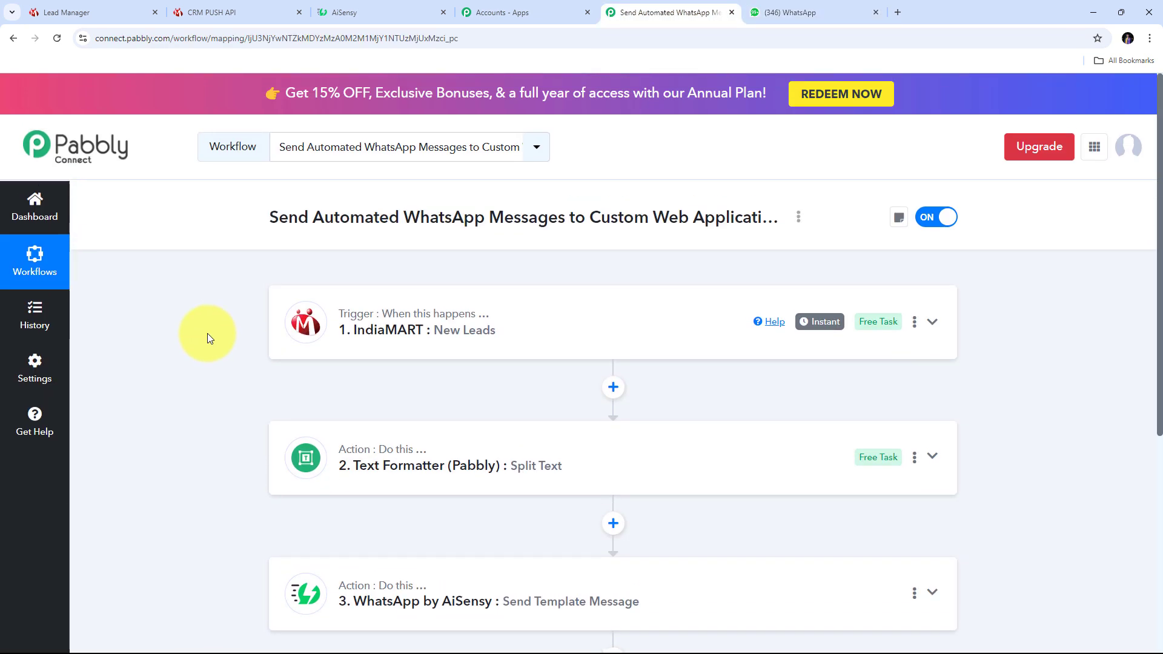
scroll(272, 335, down, 1)
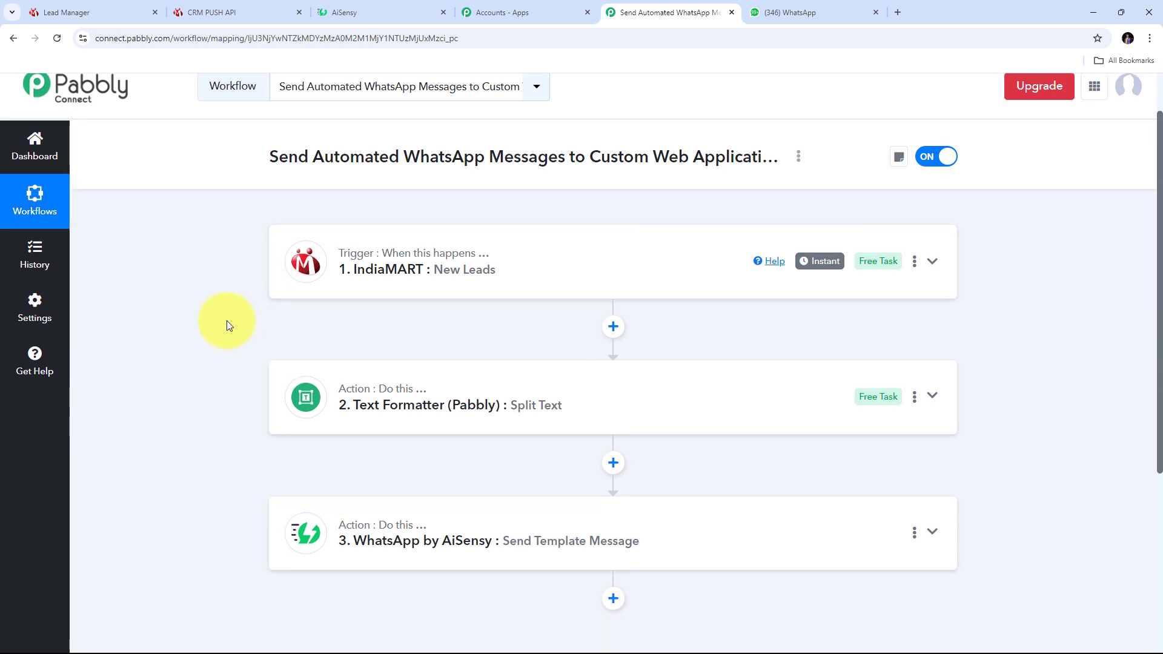
scroll(226, 326, up, 1)
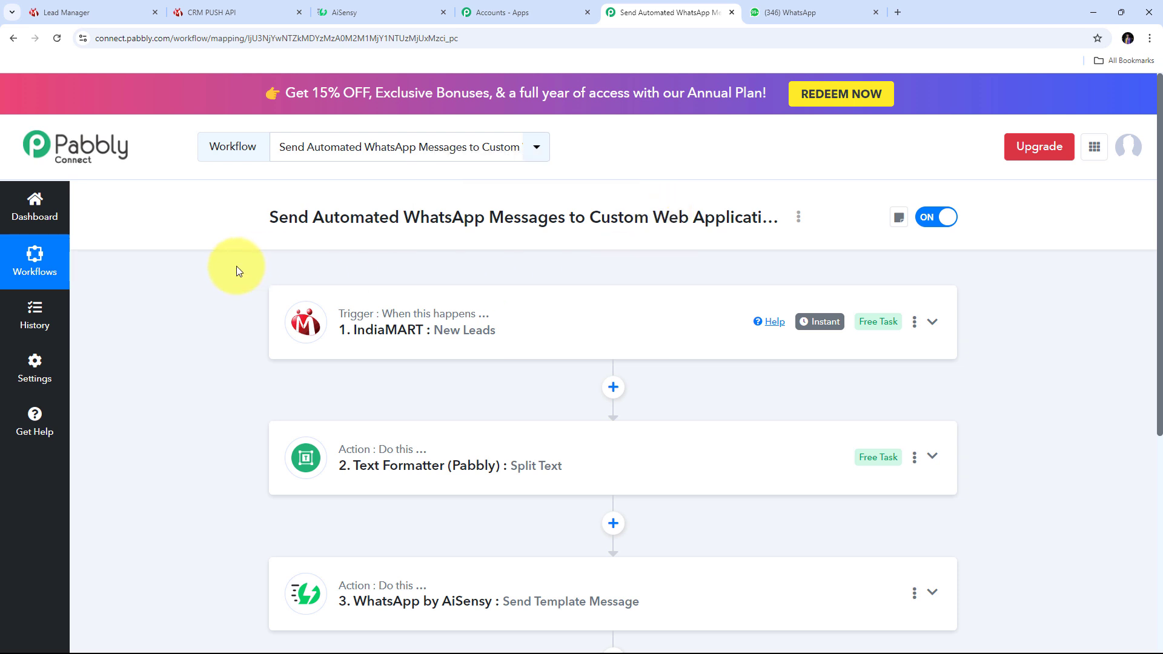
scroll(237, 267, down, 1)
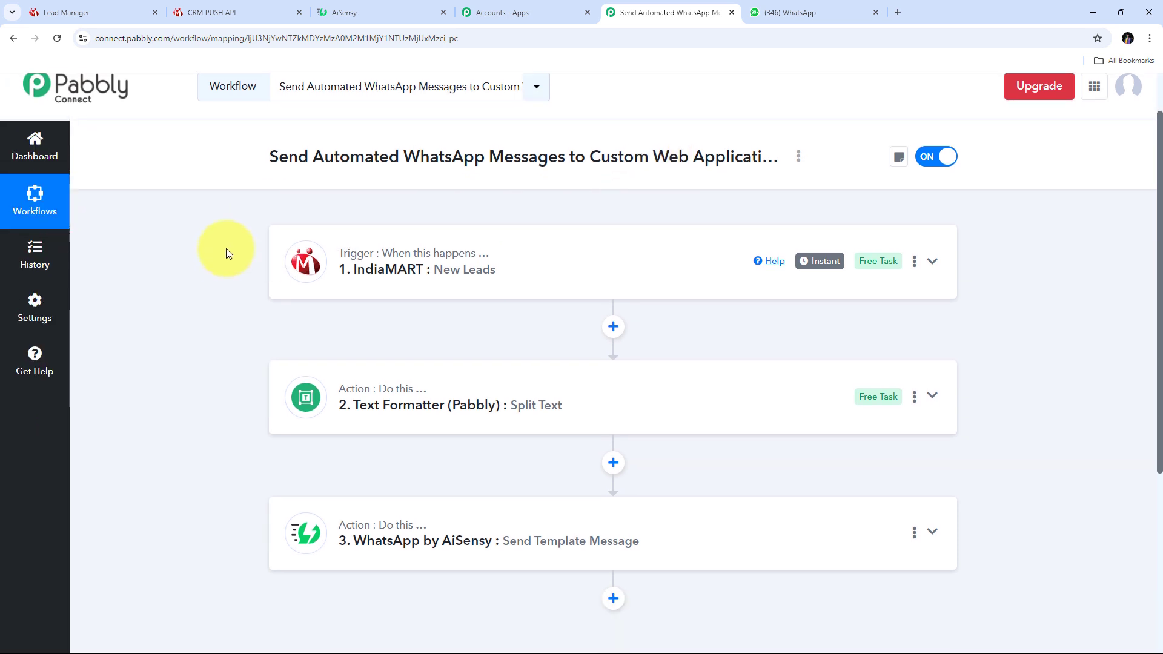
mouse_move(347, 260)
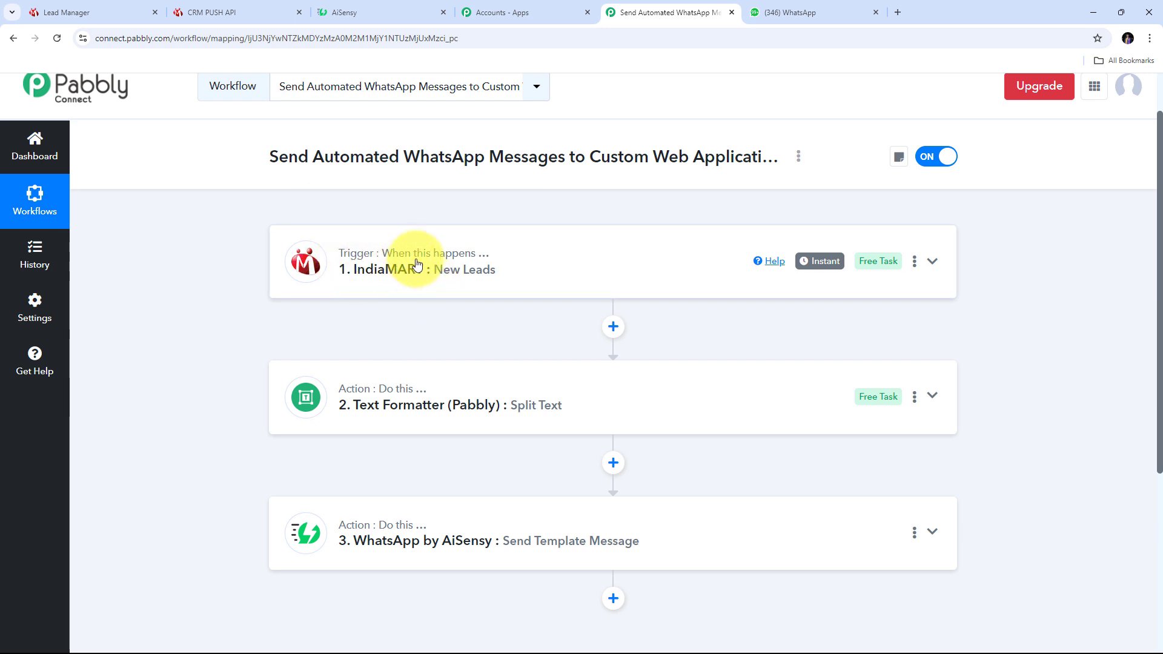
scroll(324, 274, down, 1)
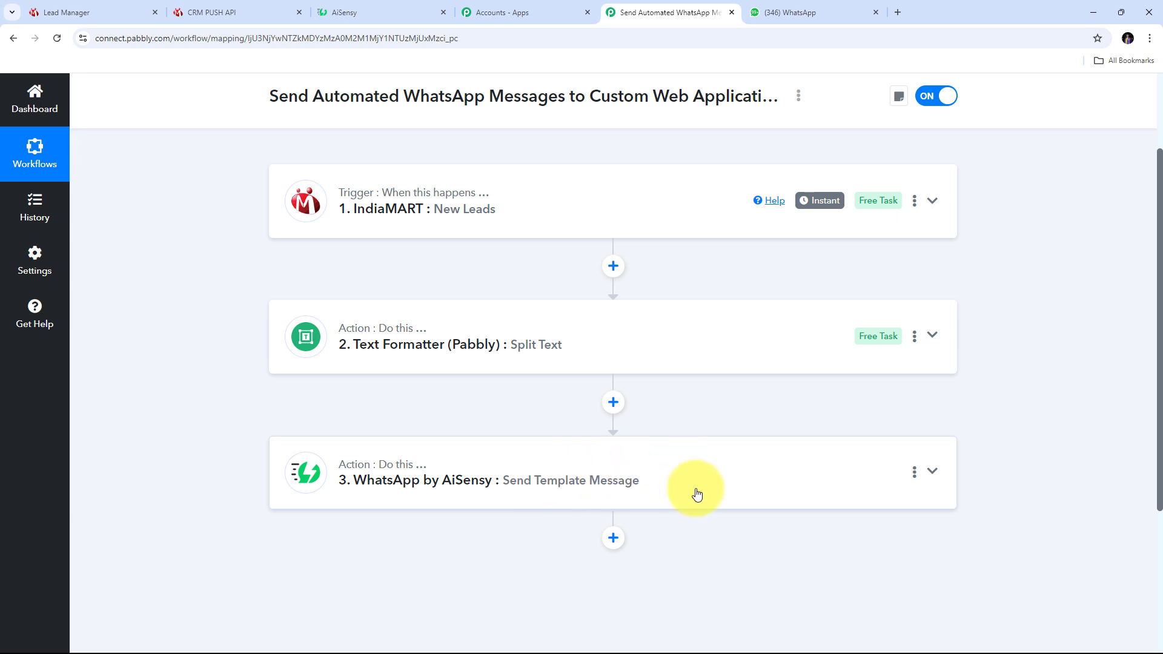
scroll(253, 409, up, 2)
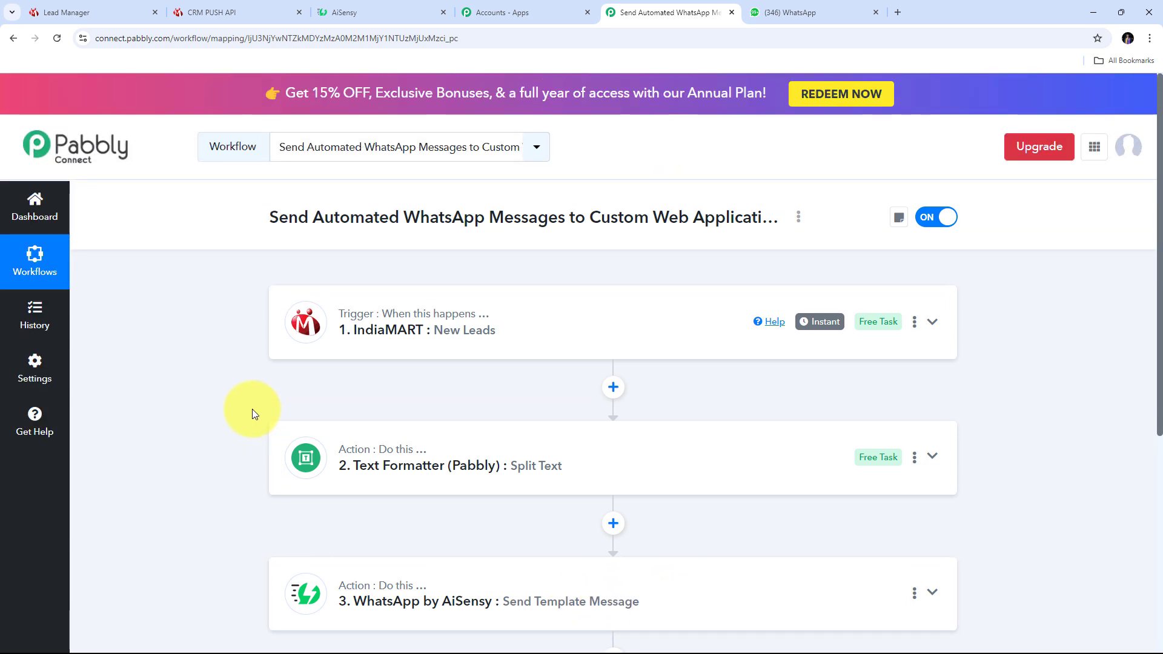